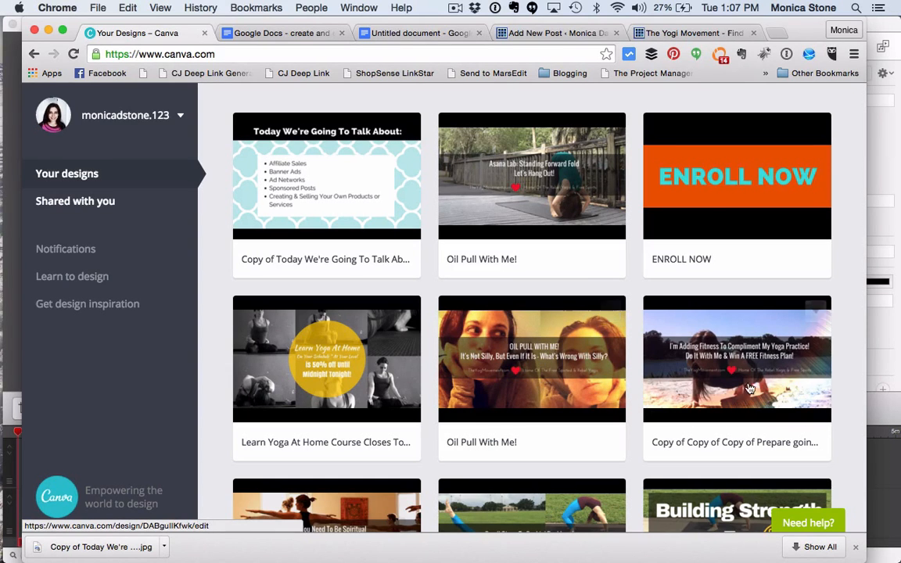
Step: Look through the existing designs in the account's design gallery
{"action": "scroll", "coordinate": [714, 362], "scroll_direction": "up", "scroll_amount": 3}
{"action": "scroll", "coordinate": [716, 362], "scroll_direction": "down", "scroll_amount": 6}
{"action": "scroll", "coordinate": [715, 363], "scroll_direction": "down", "scroll_amount": 3}
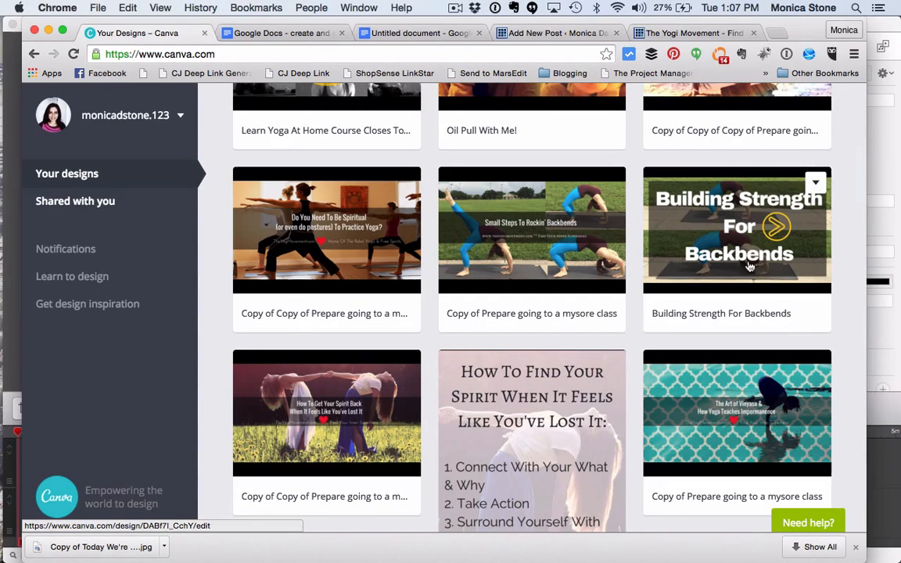
{"action": "scroll", "coordinate": [575, 301], "scroll_direction": "down", "scroll_amount": 5}
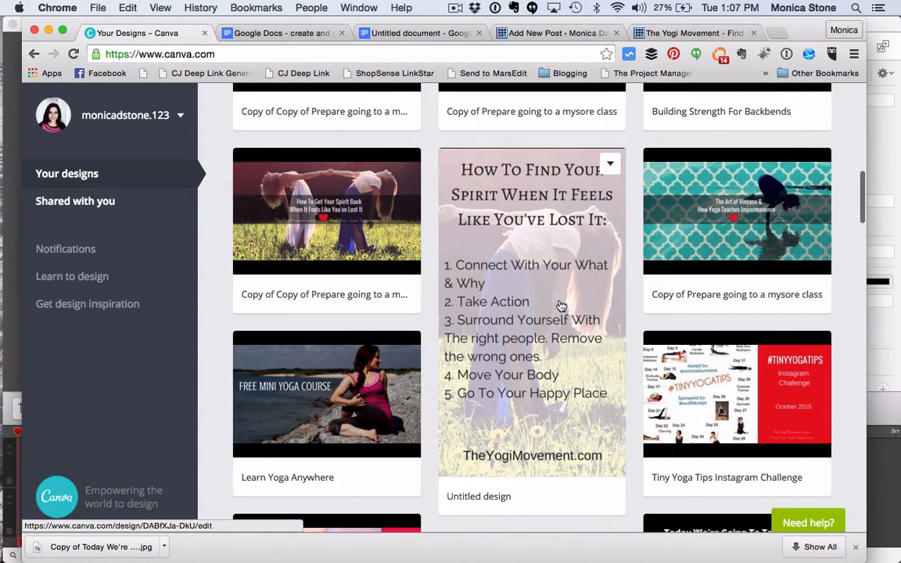
{"action": "scroll", "coordinate": [561, 306], "scroll_direction": "down", "scroll_amount": 10}
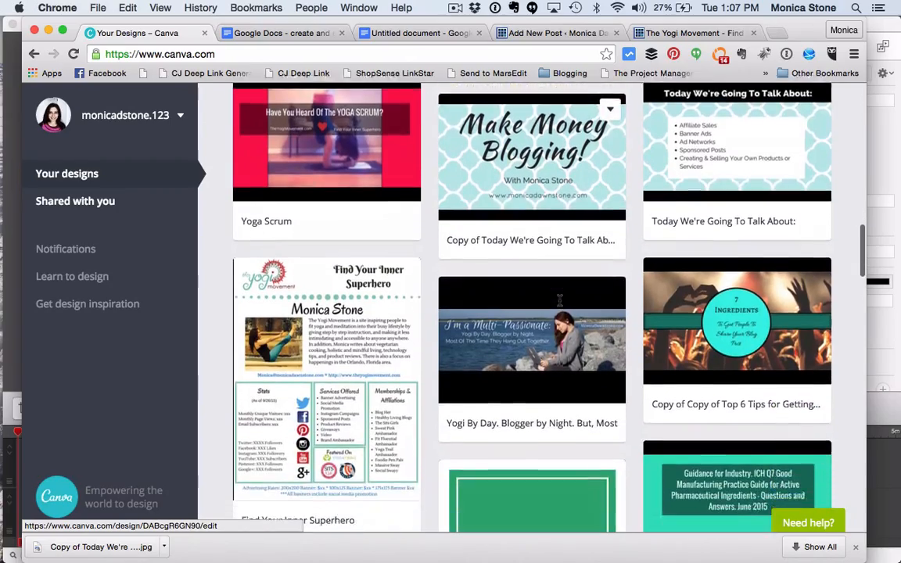
{"action": "scroll", "coordinate": [561, 300], "scroll_direction": "down", "scroll_amount": 3}
{"action": "scroll", "coordinate": [630, 277], "scroll_direction": "down", "scroll_amount": 5}
{"action": "scroll", "coordinate": [631, 278], "scroll_direction": "down", "scroll_amount": 15}
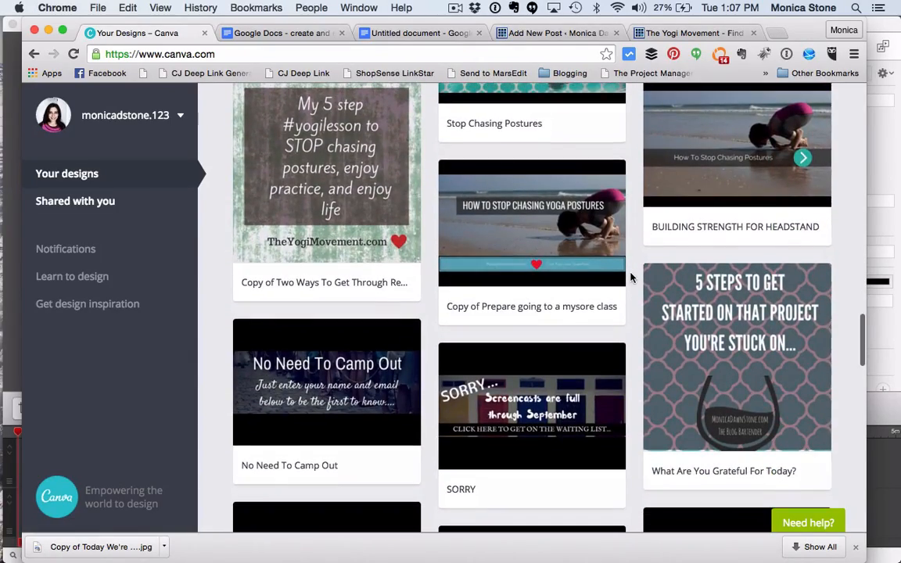
{"action": "scroll", "coordinate": [631, 278], "scroll_direction": "up", "scroll_amount": 20}
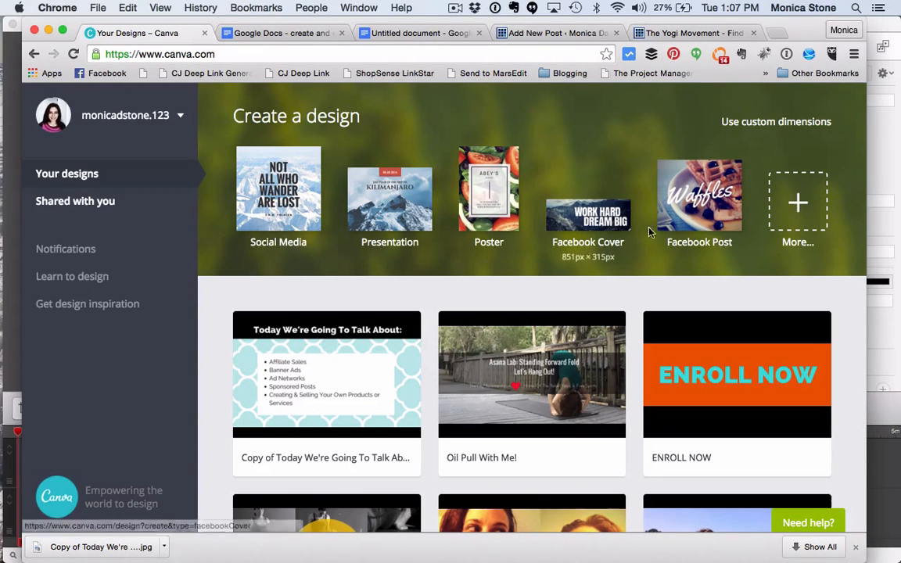
Step: Show the full list of design types and examine the social media, document, marketing and header formats
{"action": "left_click", "coordinate": [800, 196]}
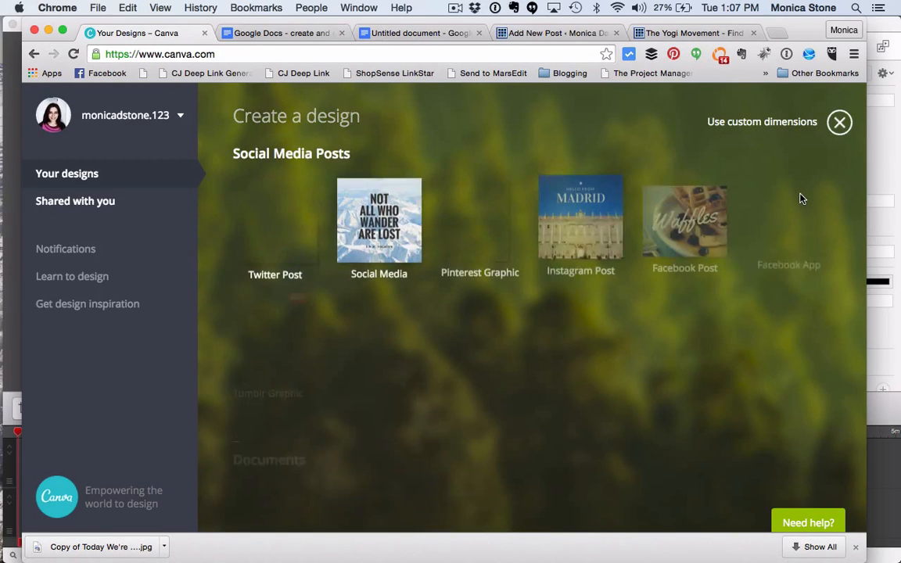
{"action": "scroll", "coordinate": [694, 260], "scroll_direction": "down", "scroll_amount": 10}
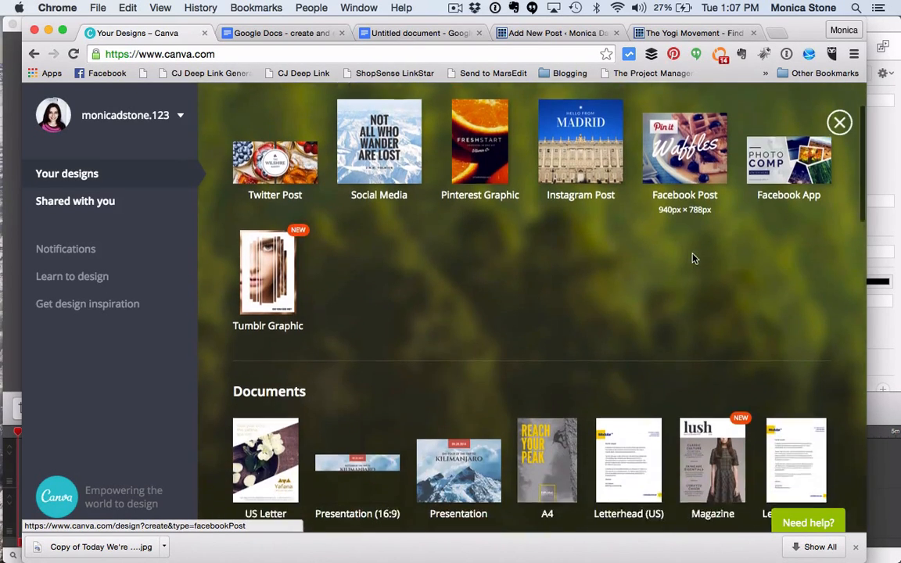
{"action": "scroll", "coordinate": [694, 260], "scroll_direction": "down", "scroll_amount": 5}
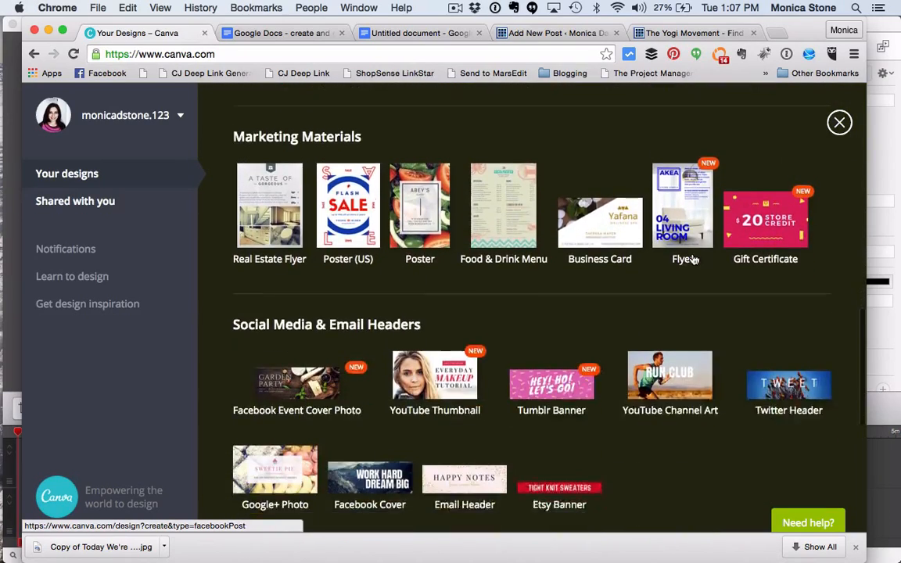
{"action": "scroll", "coordinate": [682, 254], "scroll_direction": "up", "scroll_amount": 2}
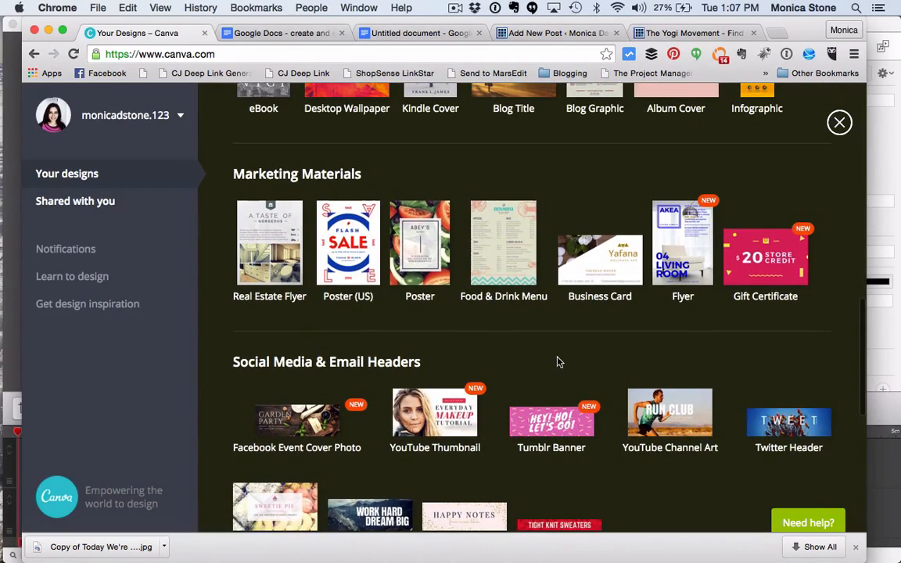
{"action": "scroll", "coordinate": [509, 313], "scroll_direction": "down", "scroll_amount": 5}
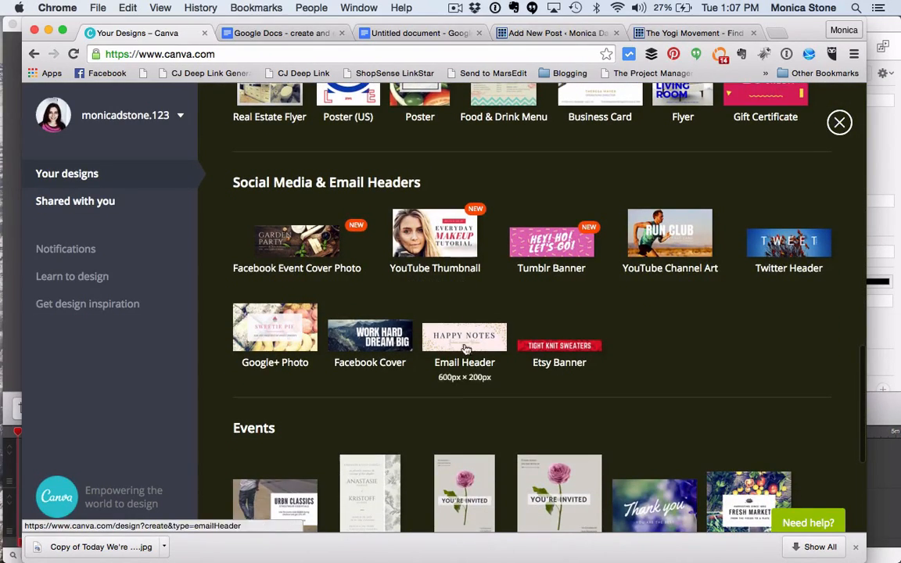
{"action": "scroll", "coordinate": [579, 353], "scroll_direction": "up", "scroll_amount": 5}
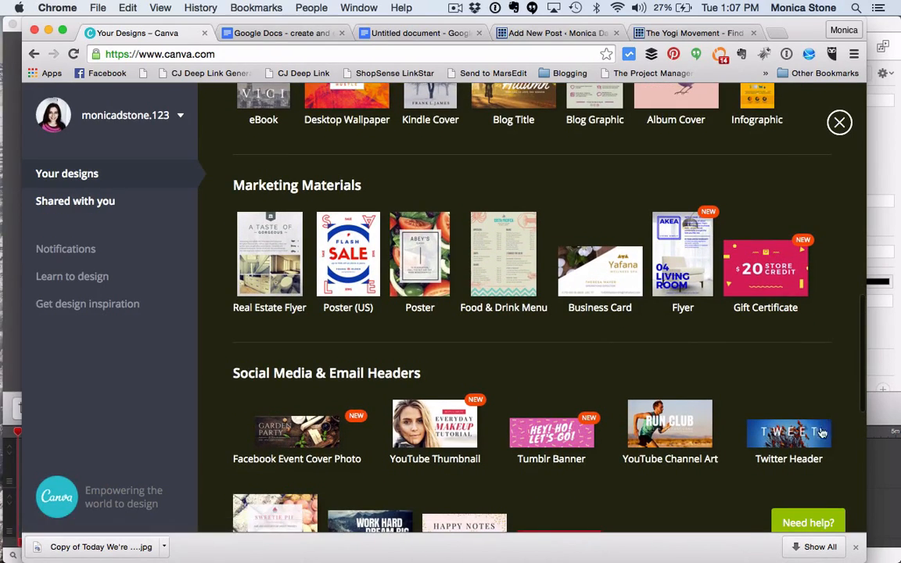
{"action": "scroll", "coordinate": [813, 431], "scroll_direction": "up", "scroll_amount": 7}
{"action": "scroll", "coordinate": [818, 437], "scroll_direction": "up", "scroll_amount": 12}
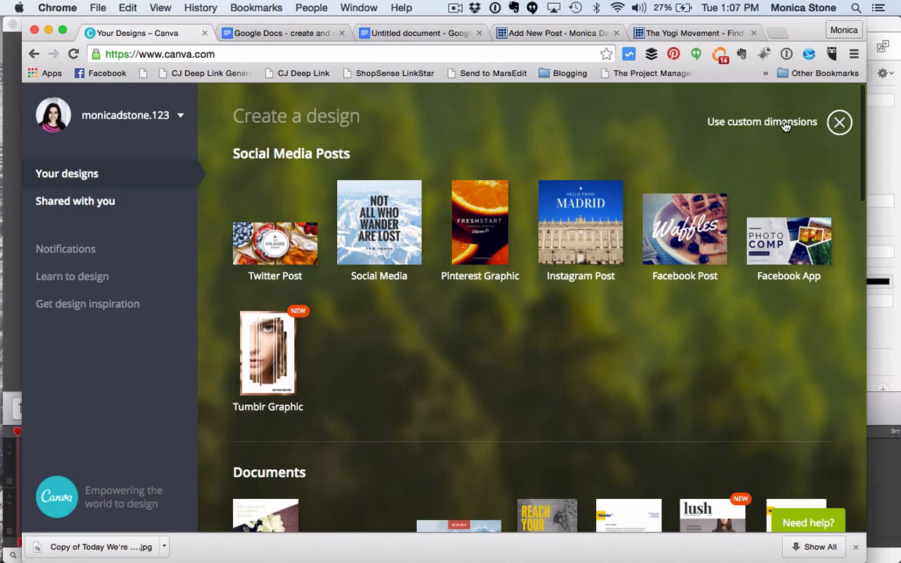
Step: Create a new design with custom dimensions of 1200 × 628 px
{"action": "left_click", "coordinate": [785, 123]}
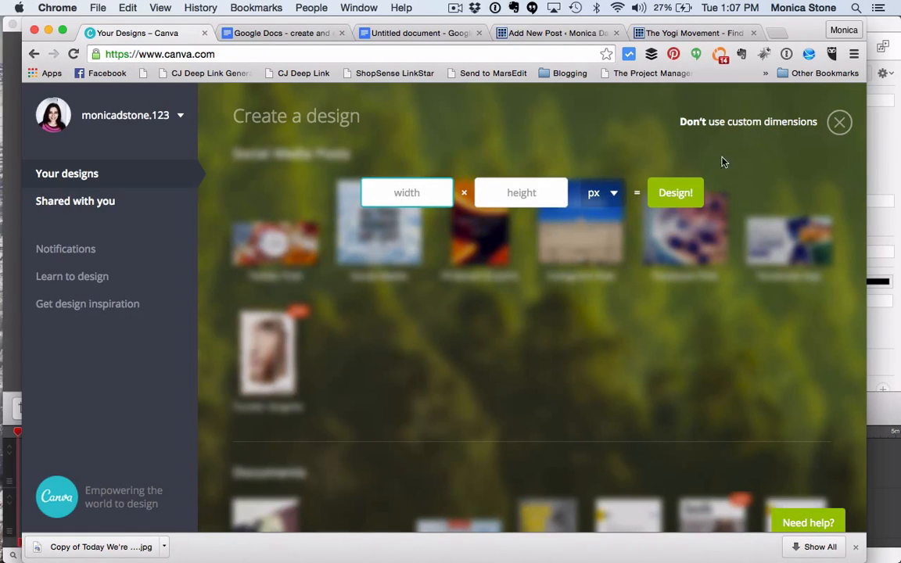
{"action": "type", "text": "1200"}
{"action": "left_click", "coordinate": [532, 193]}
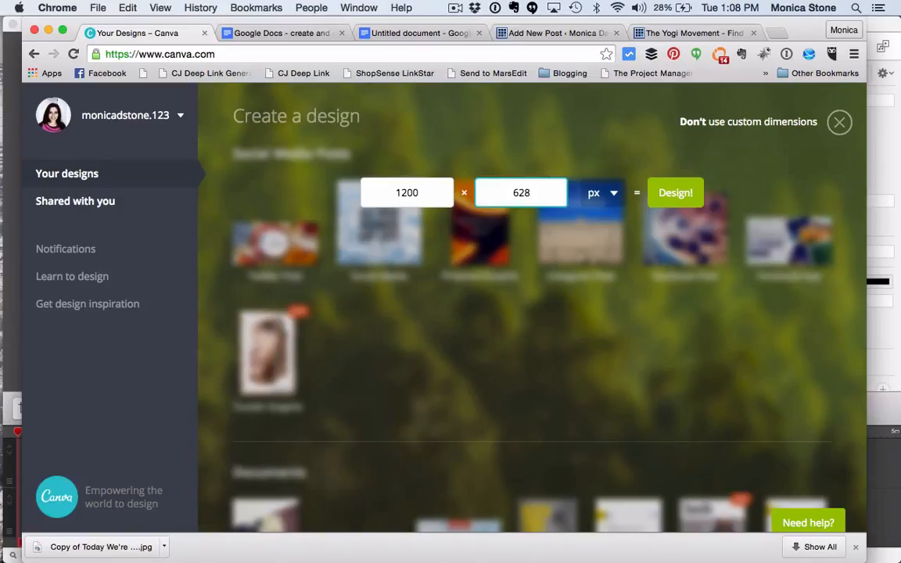
{"action": "left_click", "coordinate": [693, 196]}
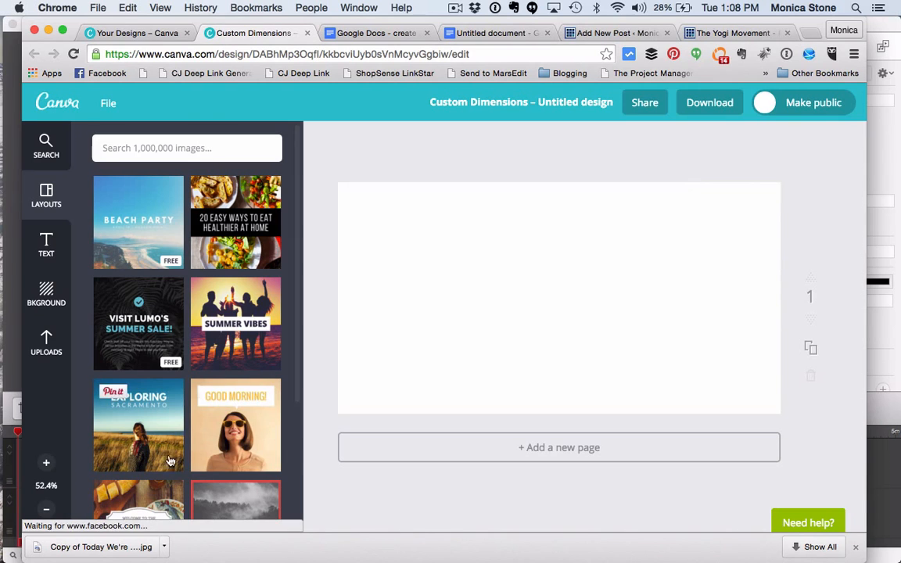
Step: Browse the ready-made layouts and the available backgrounds for the blank design
{"action": "scroll", "coordinate": [171, 447], "scroll_direction": "down", "scroll_amount": 5}
{"action": "scroll", "coordinate": [152, 363], "scroll_direction": "down", "scroll_amount": 3}
{"action": "scroll", "coordinate": [153, 362], "scroll_direction": "up", "scroll_amount": 7}
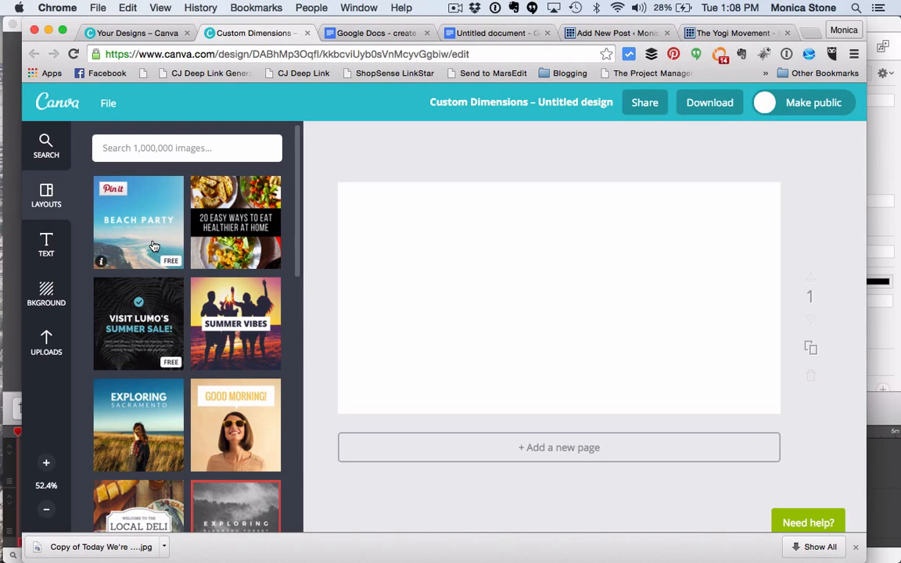
{"action": "scroll", "coordinate": [154, 247], "scroll_direction": "down", "scroll_amount": 3}
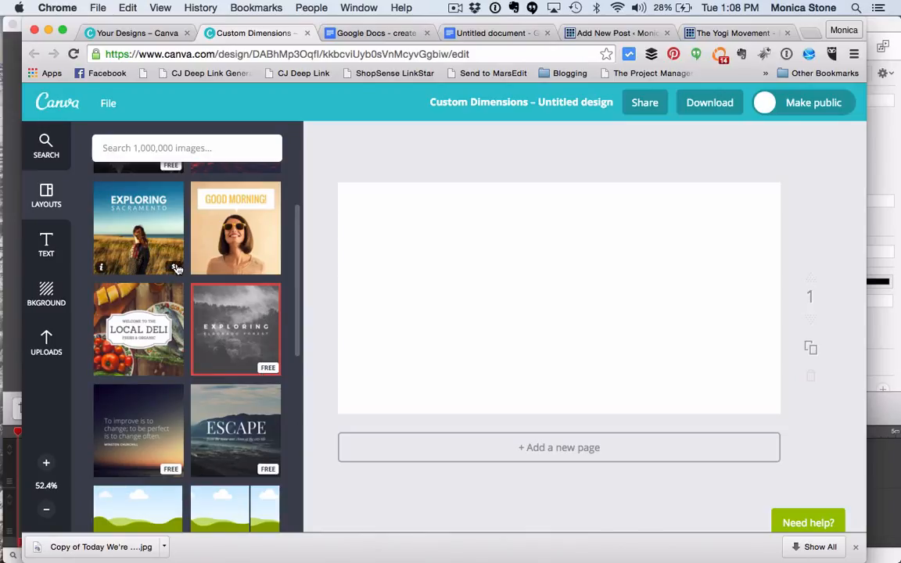
{"action": "scroll", "coordinate": [177, 268], "scroll_direction": "up", "scroll_amount": 3}
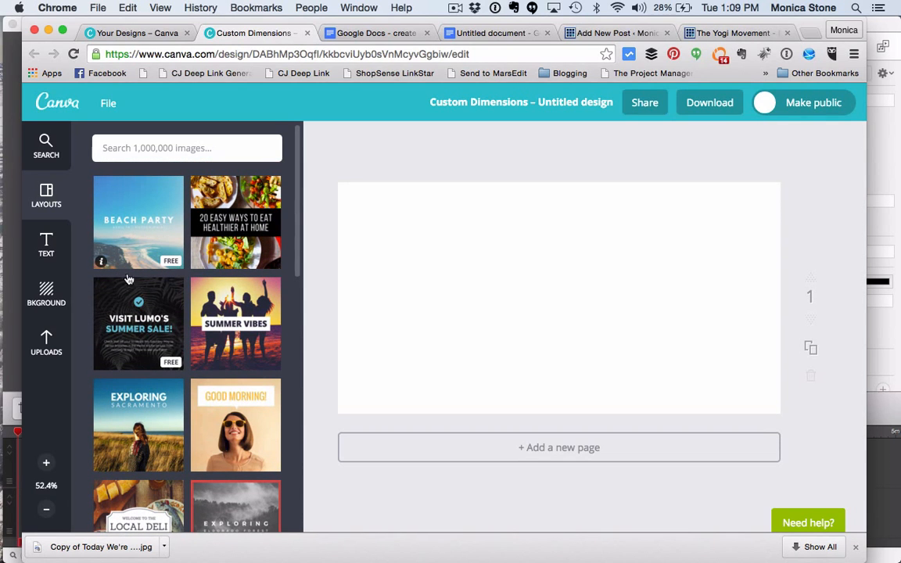
{"action": "left_click", "coordinate": [50, 345]}
{"action": "scroll", "coordinate": [198, 367], "scroll_direction": "down", "scroll_amount": 5}
{"action": "left_click", "coordinate": [51, 295]}
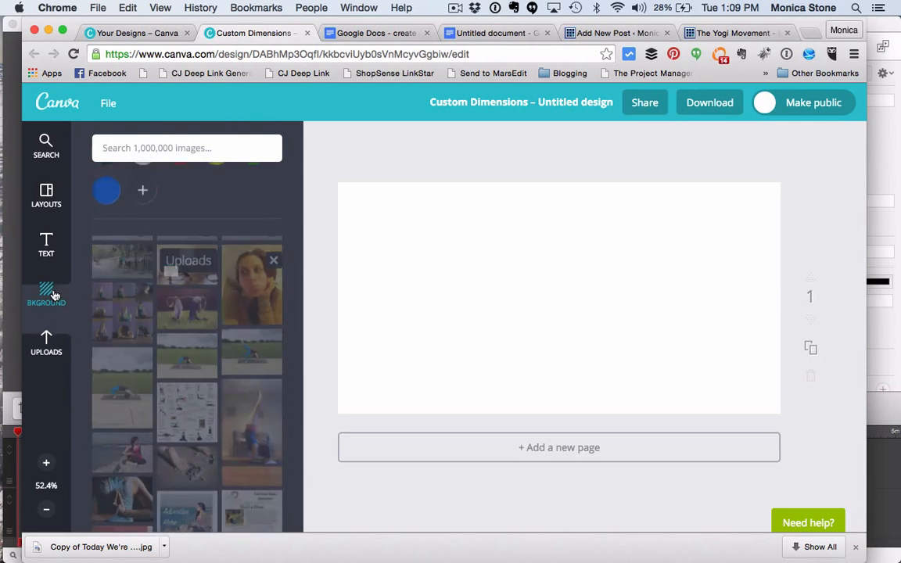
{"action": "scroll", "coordinate": [178, 338], "scroll_direction": "down", "scroll_amount": 3}
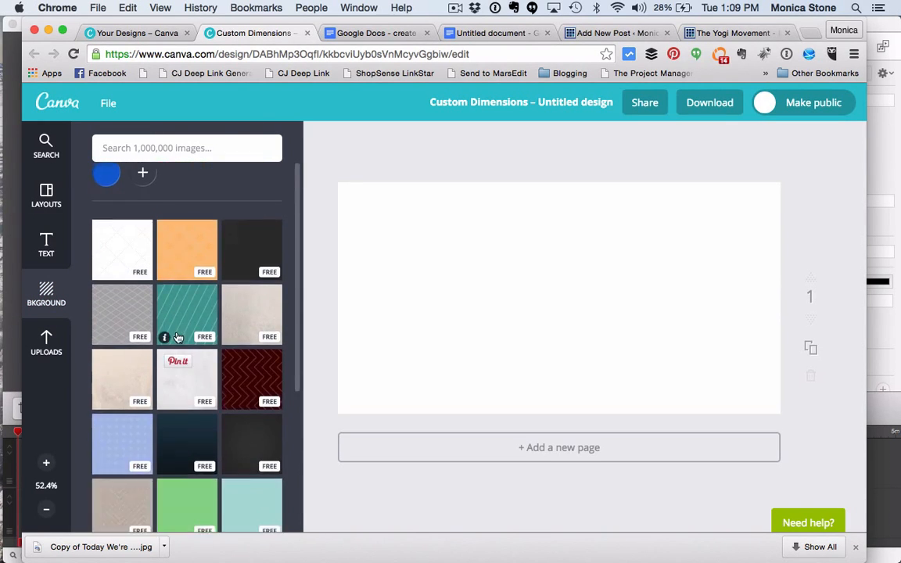
{"action": "scroll", "coordinate": [178, 338], "scroll_direction": "down", "scroll_amount": 10}
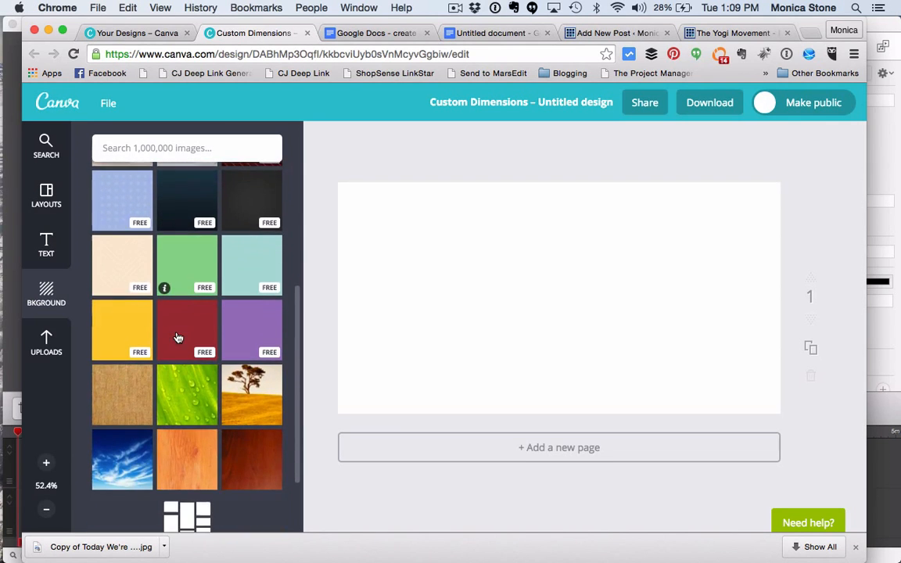
{"action": "scroll", "coordinate": [179, 338], "scroll_direction": "up", "scroll_amount": 5}
Step: Add the teal and white quatrefoil pattern from the uploaded images to the blank page
{"action": "left_click", "coordinate": [49, 340]}
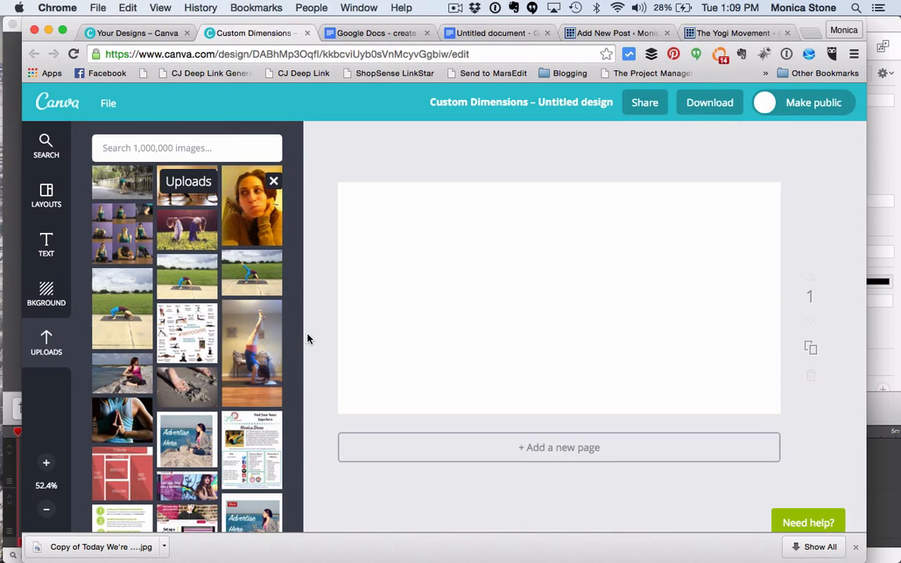
{"action": "scroll", "coordinate": [249, 347], "scroll_direction": "down", "scroll_amount": 5}
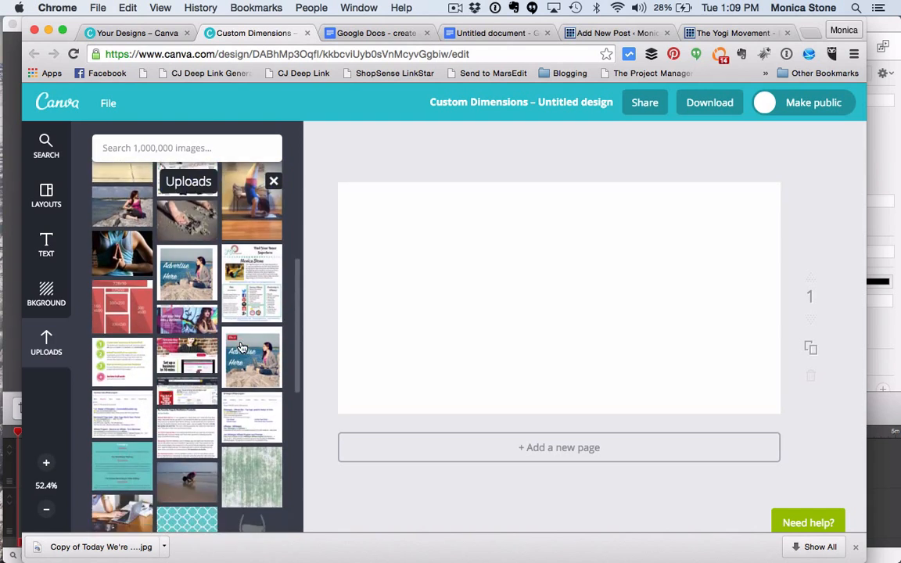
{"action": "scroll", "coordinate": [242, 347], "scroll_direction": "down", "scroll_amount": 10}
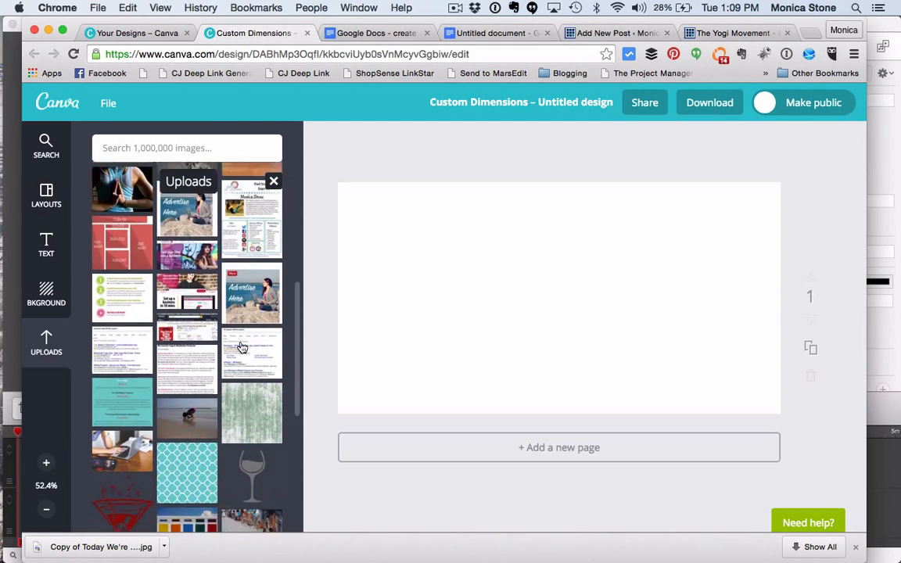
{"action": "scroll", "coordinate": [241, 347], "scroll_direction": "down", "scroll_amount": 2}
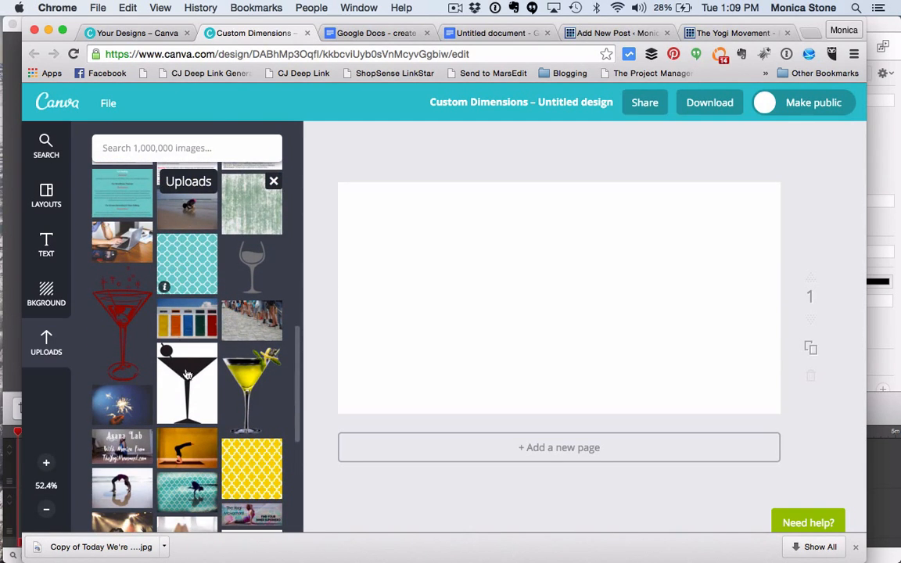
{"action": "scroll", "coordinate": [182, 274], "scroll_direction": "down", "scroll_amount": 2}
{"action": "scroll", "coordinate": [192, 300], "scroll_direction": "up", "scroll_amount": 3}
{"action": "left_click", "coordinate": [194, 304]}
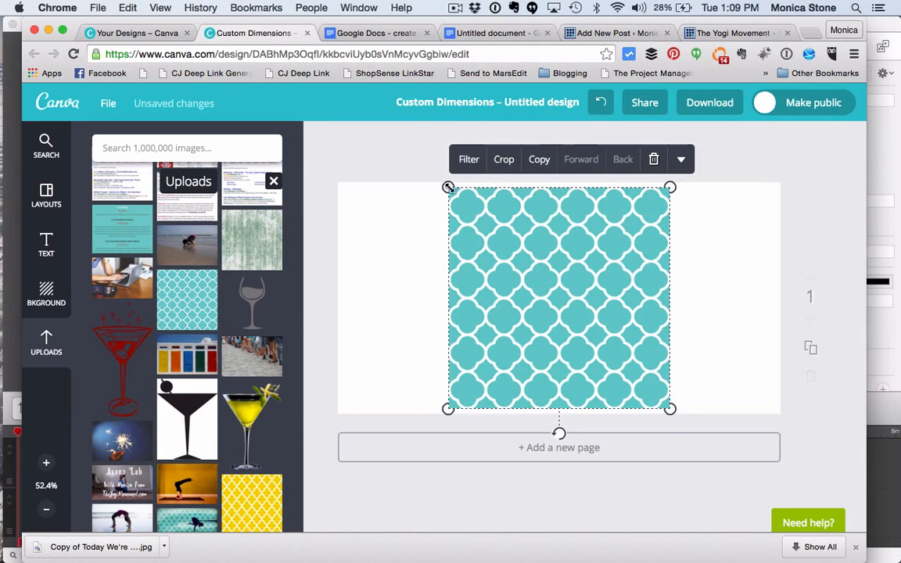
Step: Enlarge the teal pattern image until it covers the whole page, and deselect it
{"action": "left_click_drag", "start_coordinate": [450, 188], "coordinate": [334, 73]}
{"action": "left_click_drag", "start_coordinate": [672, 407], "coordinate": [890, 436]}
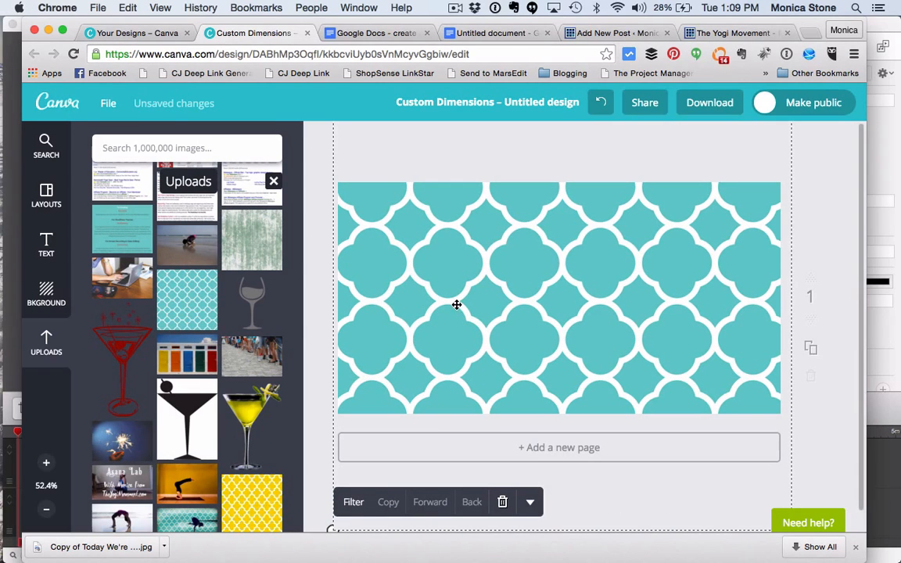
{"action": "scroll", "coordinate": [481, 389], "scroll_direction": "down", "scroll_amount": 1}
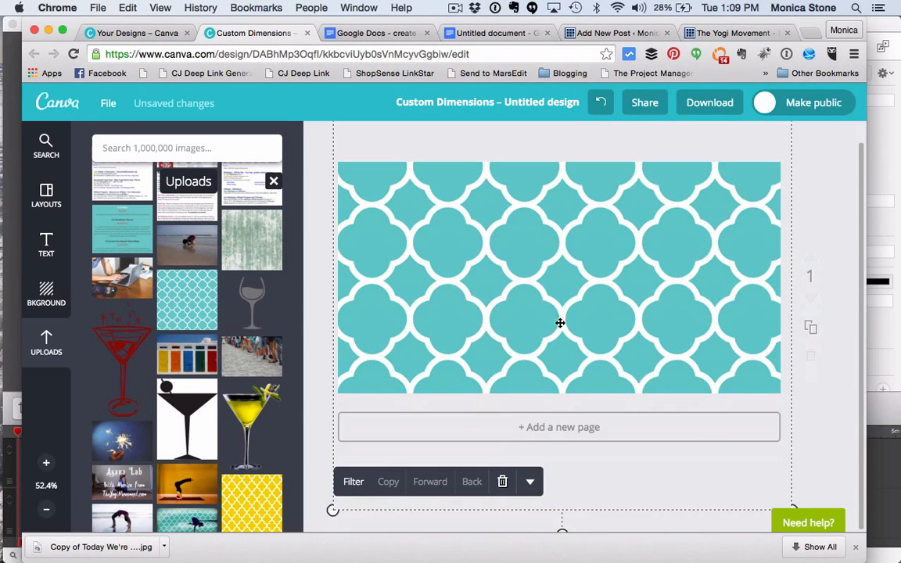
{"action": "left_click", "coordinate": [800, 180]}
{"action": "scroll", "coordinate": [802, 182], "scroll_direction": "up", "scroll_amount": 1}
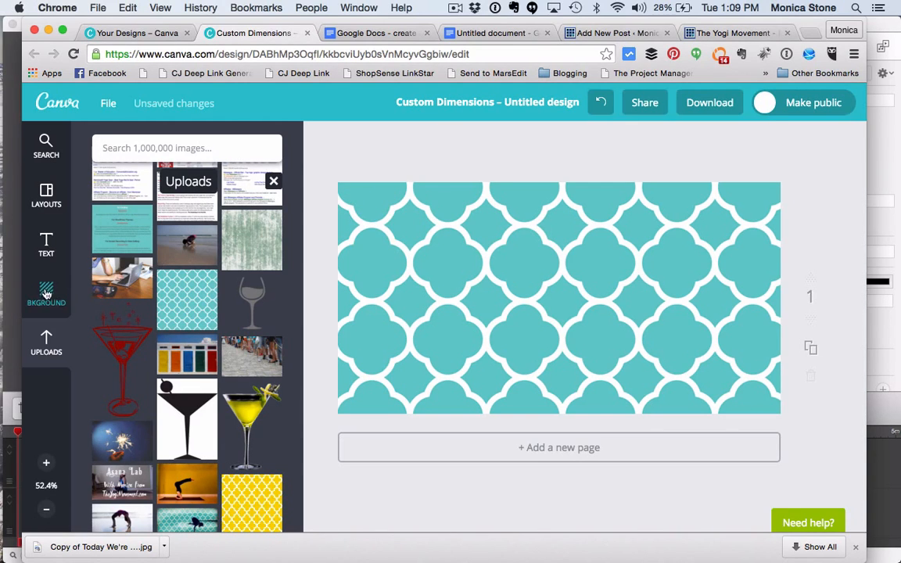
Step: Browse the Shapes category among the searchable design elements
{"action": "left_click", "coordinate": [46, 146]}
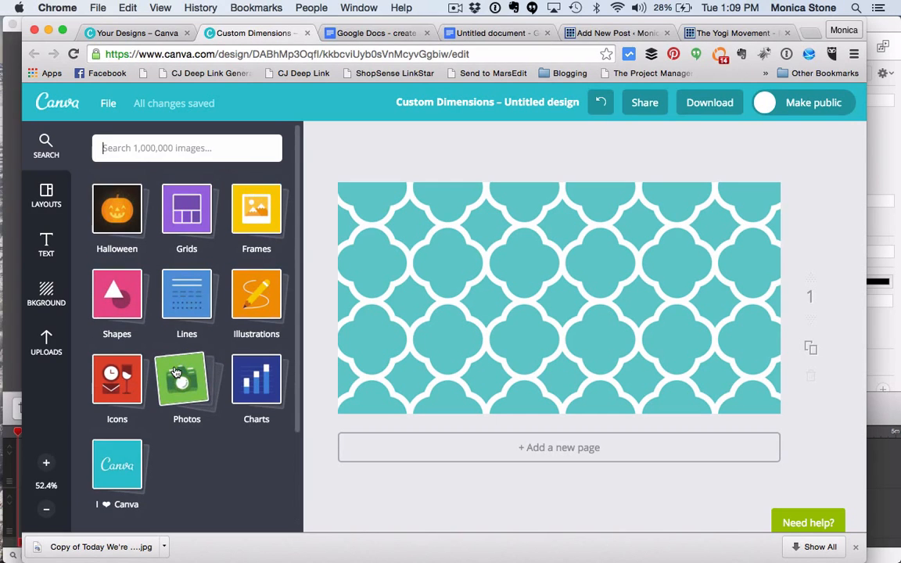
{"action": "left_click", "coordinate": [123, 304]}
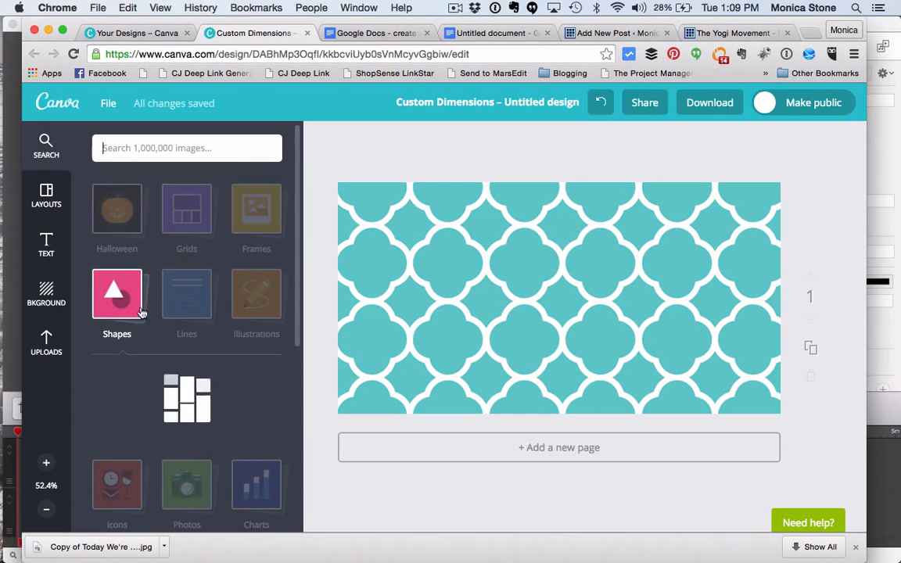
{"action": "scroll", "coordinate": [176, 351], "scroll_direction": "down", "scroll_amount": 10}
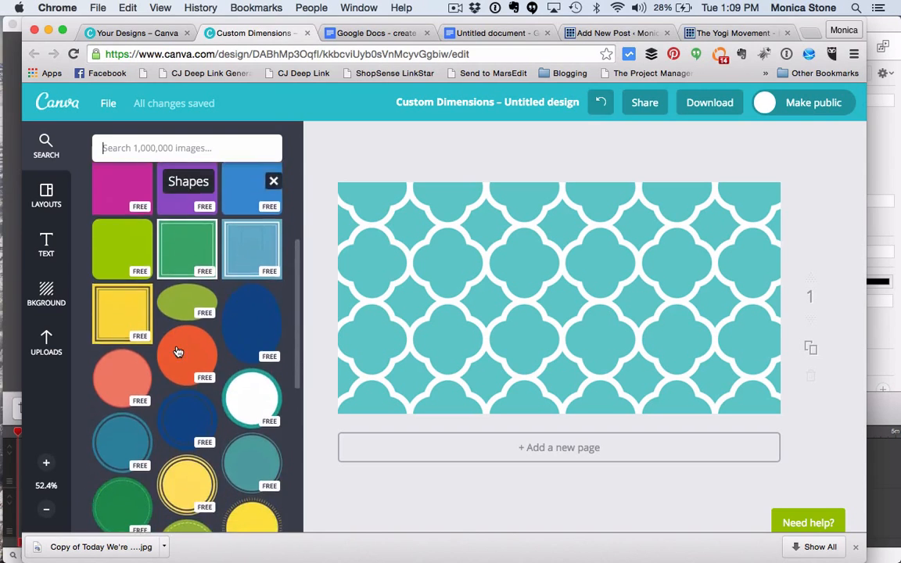
{"action": "scroll", "coordinate": [177, 351], "scroll_direction": "up", "scroll_amount": 10}
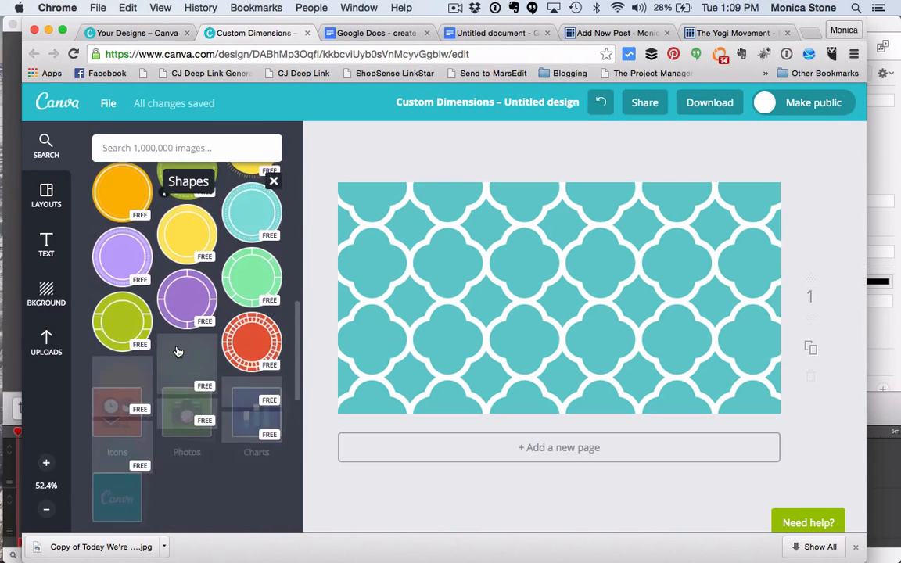
Step: Search the image library for "star" and look over the results
{"action": "type", "text": "sr"}
{"action": "type", "text": "ar"}
{"action": "key", "text": "Return"}
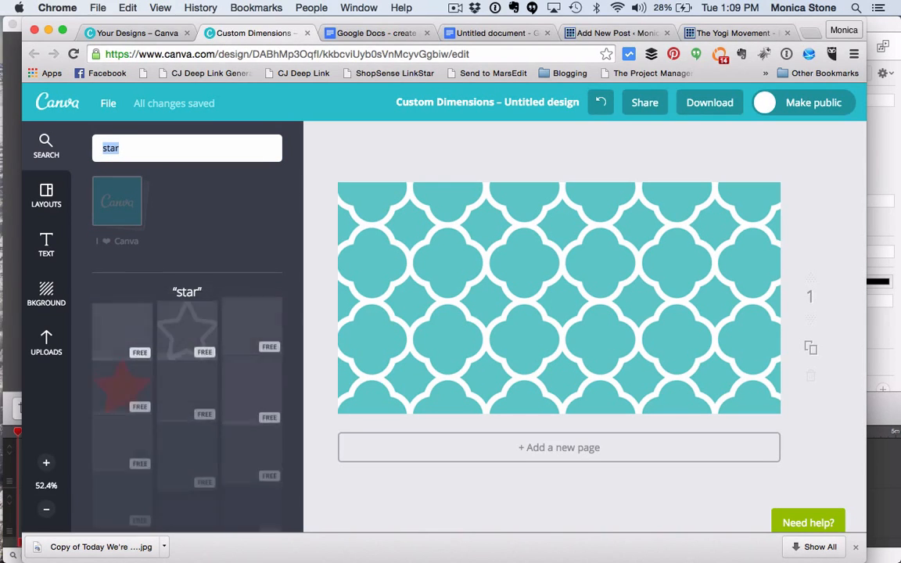
{"action": "scroll", "coordinate": [150, 207], "scroll_direction": "down", "scroll_amount": 4}
{"action": "scroll", "coordinate": [148, 207], "scroll_direction": "up", "scroll_amount": 10}
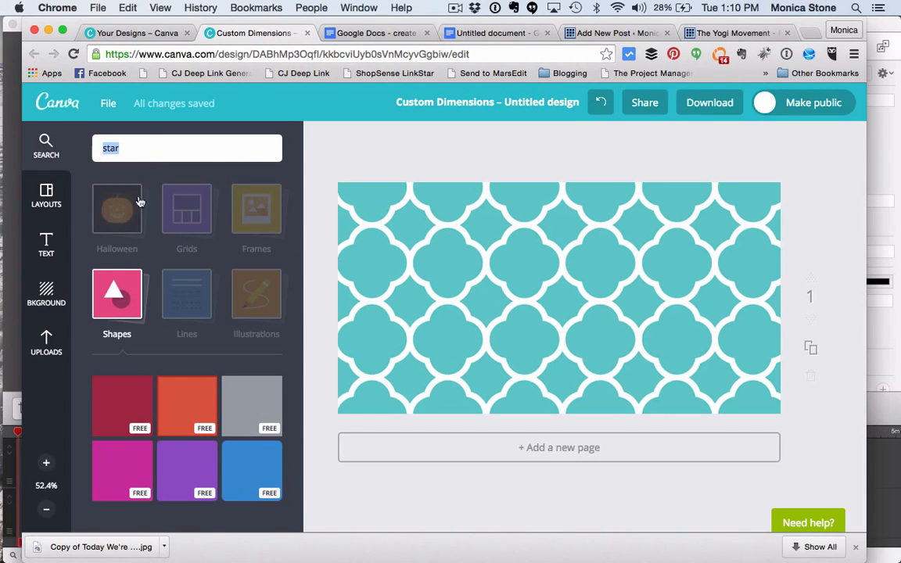
Step: Add the semi-transparent grey square from the Shapes category to the page
{"action": "left_click", "coordinate": [115, 276]}
{"action": "left_click", "coordinate": [125, 301]}
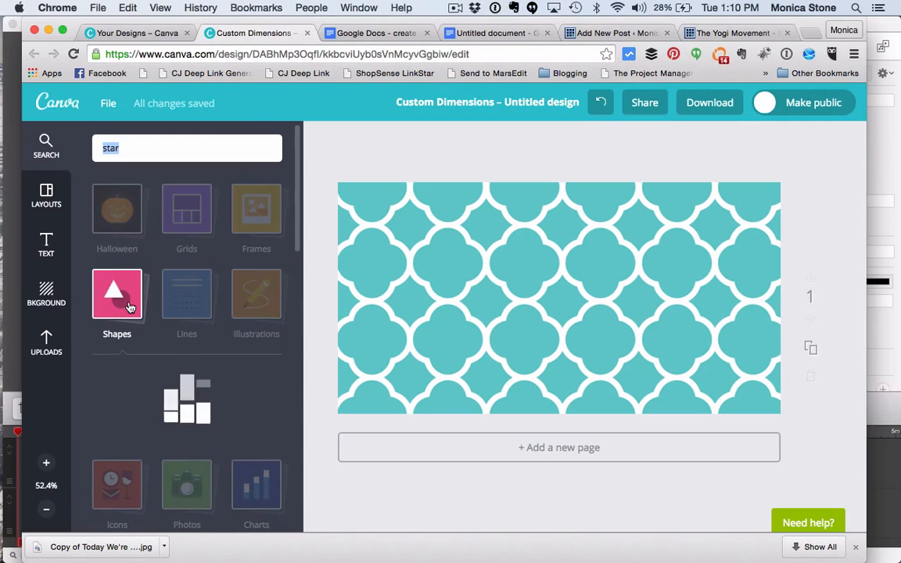
{"action": "scroll", "coordinate": [182, 367], "scroll_direction": "down", "scroll_amount": 2}
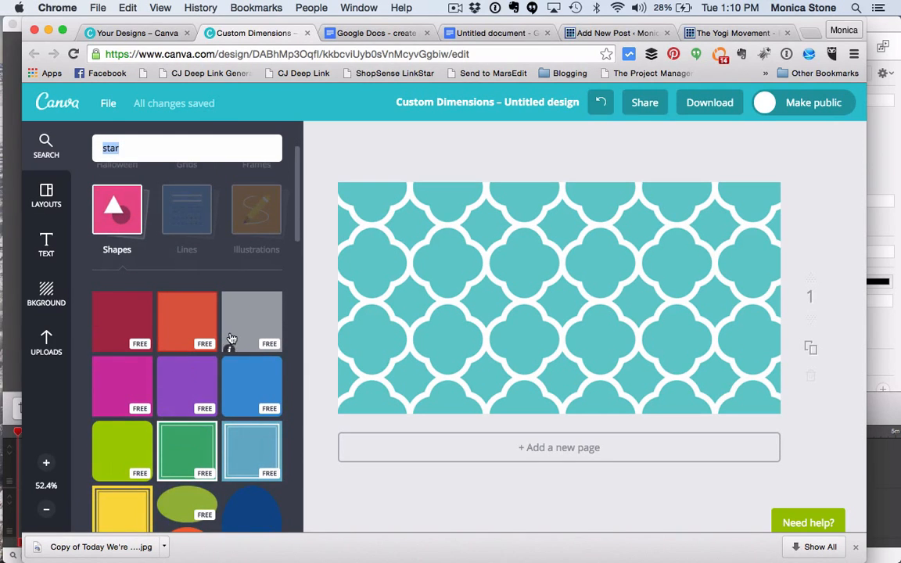
{"action": "left_click", "coordinate": [262, 317]}
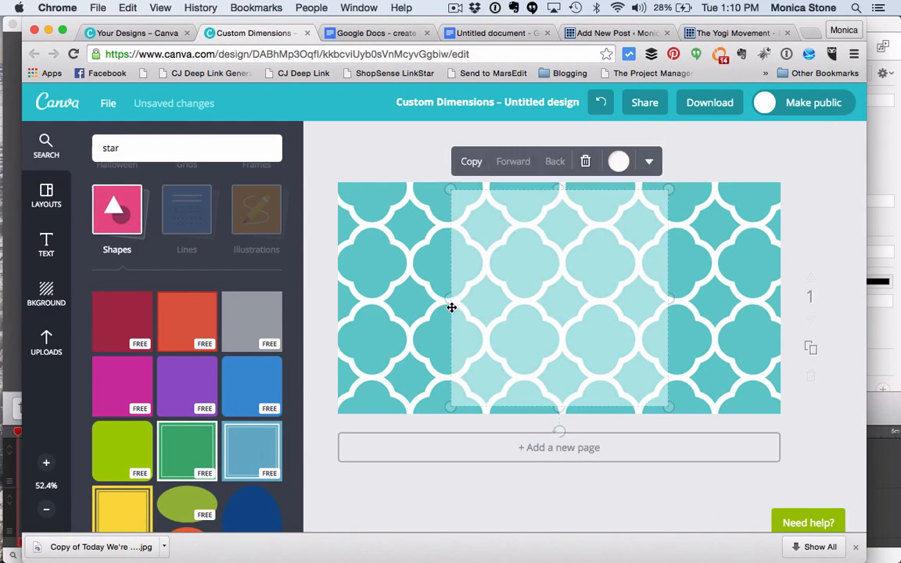
Step: Stretch the translucent square into a short horizontal band spanning the full page width and position it around the vertical middle
{"action": "left_click_drag", "start_coordinate": [451, 297], "coordinate": [331, 280]}
{"action": "left_click_drag", "start_coordinate": [669, 297], "coordinate": [847, 298]}
{"action": "left_click_drag", "start_coordinate": [588, 190], "coordinate": [588, 271]}
{"action": "left_click_drag", "start_coordinate": [588, 406], "coordinate": [588, 357]}
{"action": "left_click_drag", "start_coordinate": [610, 321], "coordinate": [586, 310]}
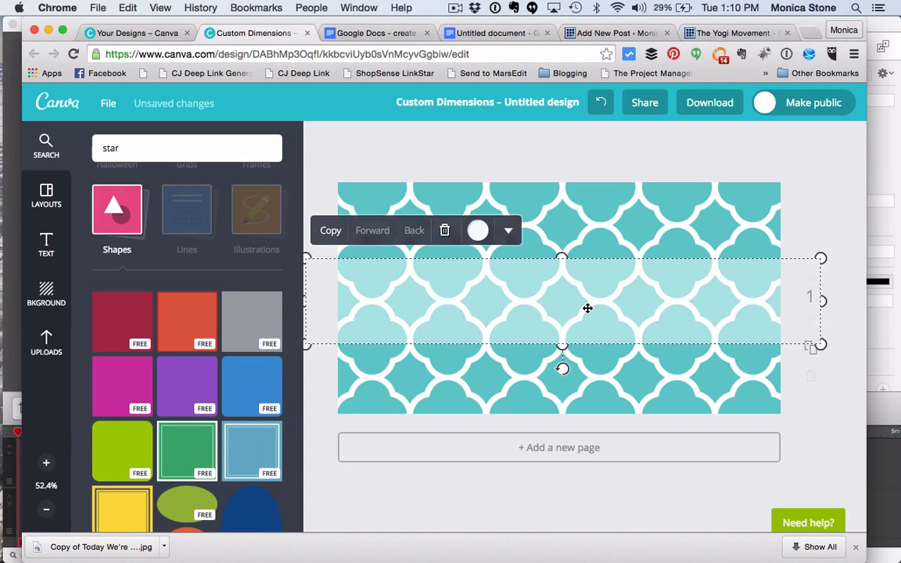
Step: Recolour the translucent band black and move it slightly lower on the page
{"action": "left_click", "coordinate": [477, 231]}
{"action": "left_click", "coordinate": [425, 154]}
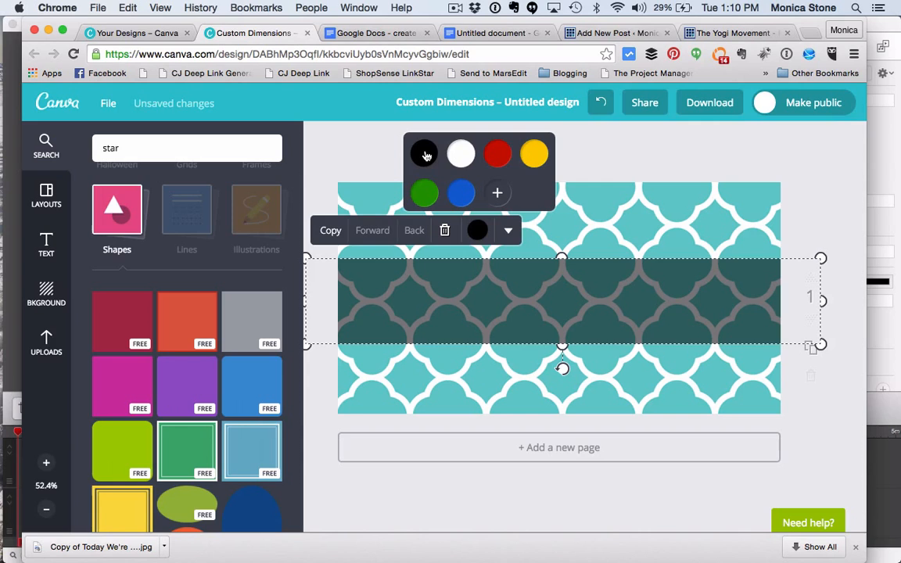
{"action": "left_click", "coordinate": [504, 230]}
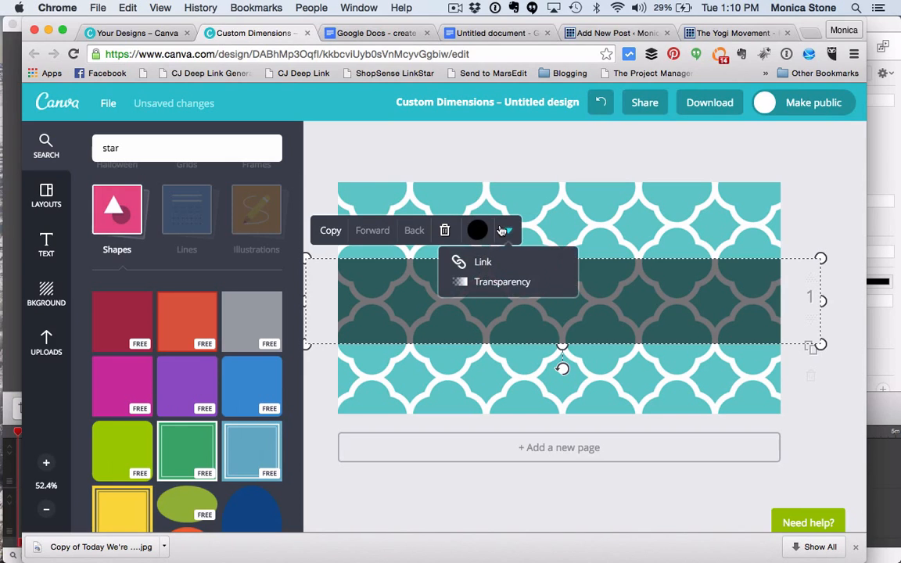
{"action": "left_click", "coordinate": [507, 228]}
{"action": "left_click", "coordinate": [540, 141]}
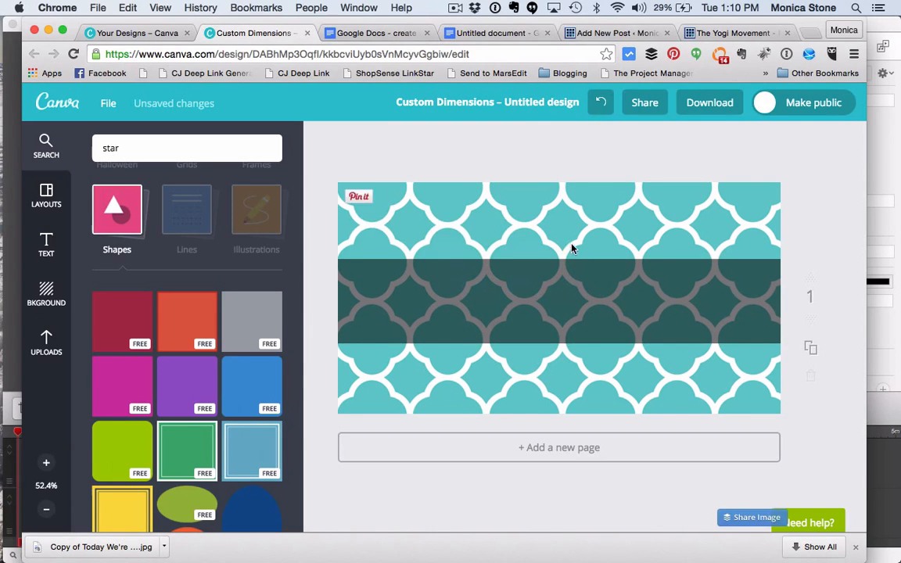
{"action": "left_click_drag", "start_coordinate": [557, 267], "coordinate": [554, 284]}
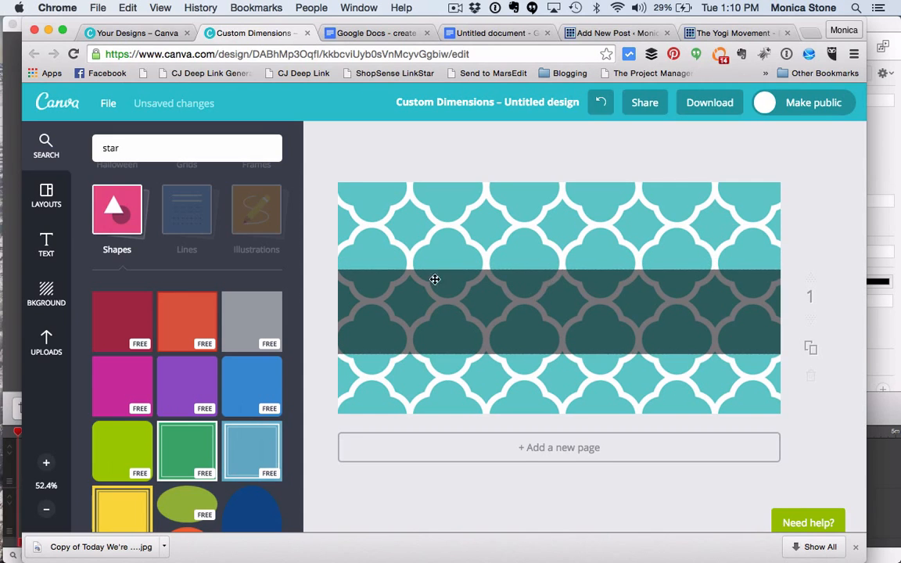
Step: Add the "WINE & BEER / NOW ON SALE" text layout and centre it on the dark band
{"action": "left_click", "coordinate": [44, 242]}
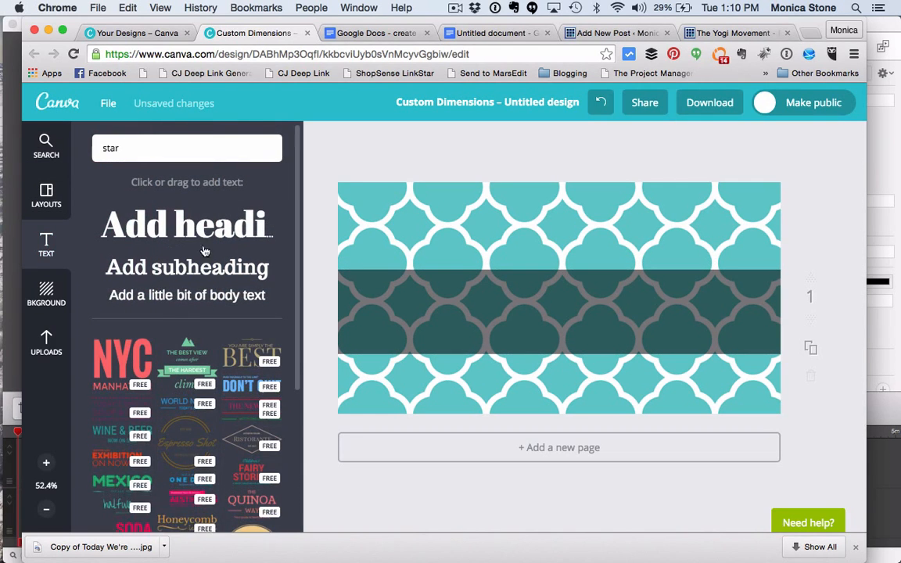
{"action": "scroll", "coordinate": [174, 391], "scroll_direction": "down", "scroll_amount": 5}
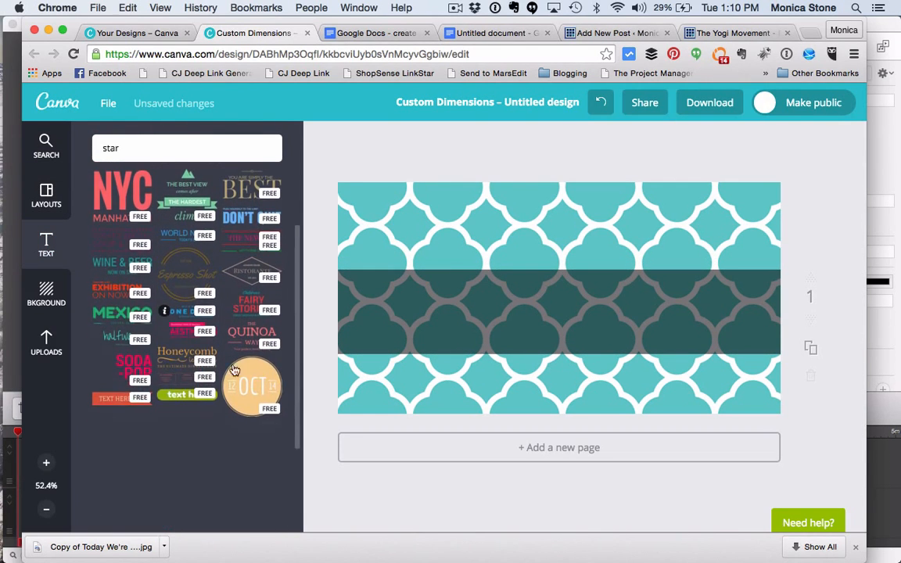
{"action": "scroll", "coordinate": [227, 391], "scroll_direction": "up", "scroll_amount": 3}
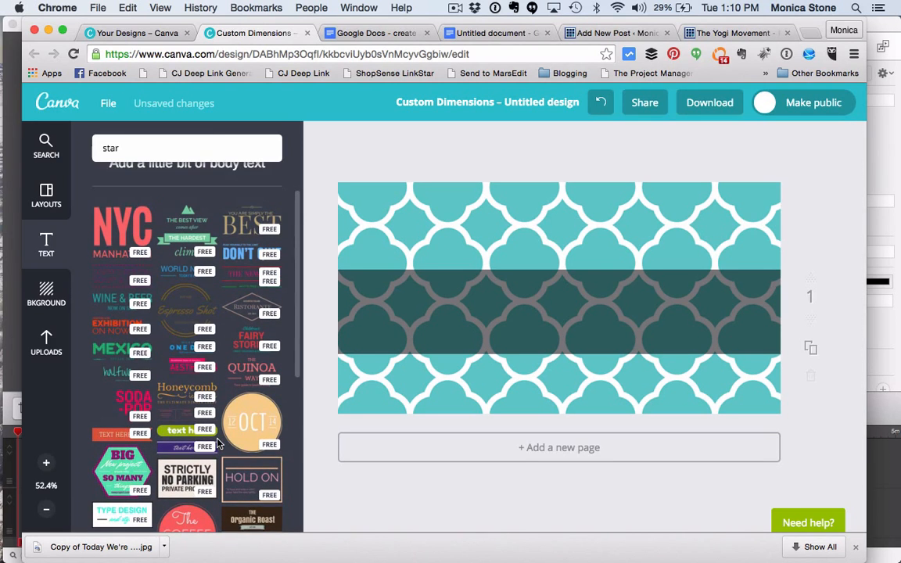
{"action": "scroll", "coordinate": [219, 444], "scroll_direction": "up", "scroll_amount": 1}
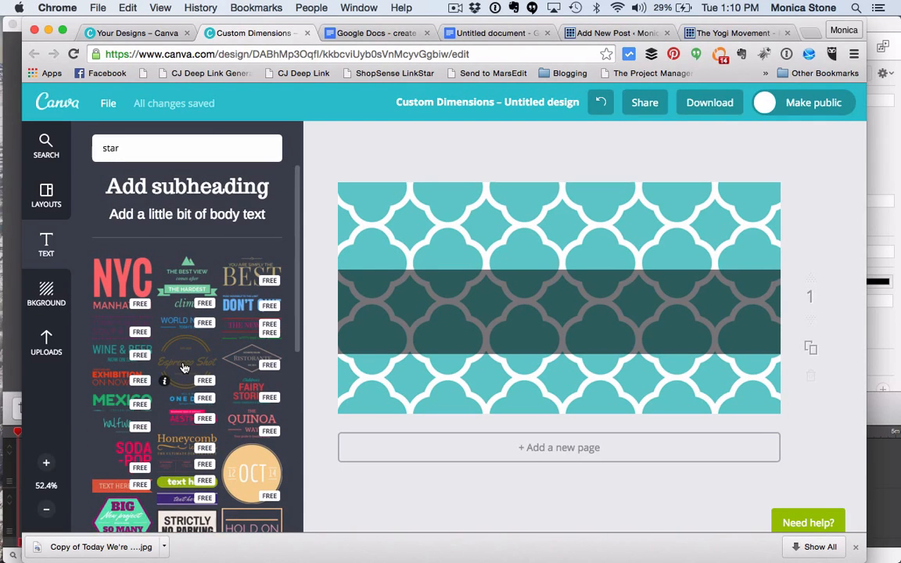
{"action": "left_click", "coordinate": [103, 358]}
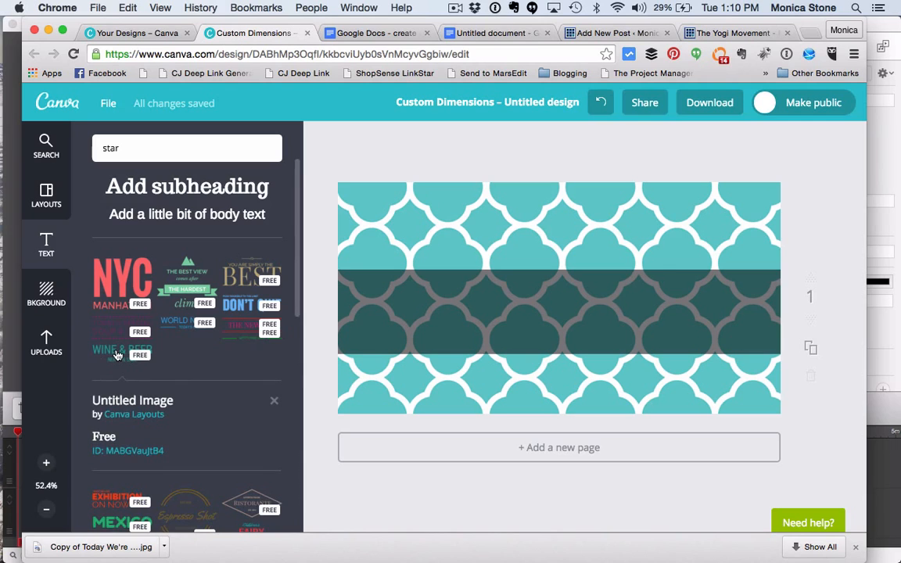
{"action": "left_click", "coordinate": [116, 356]}
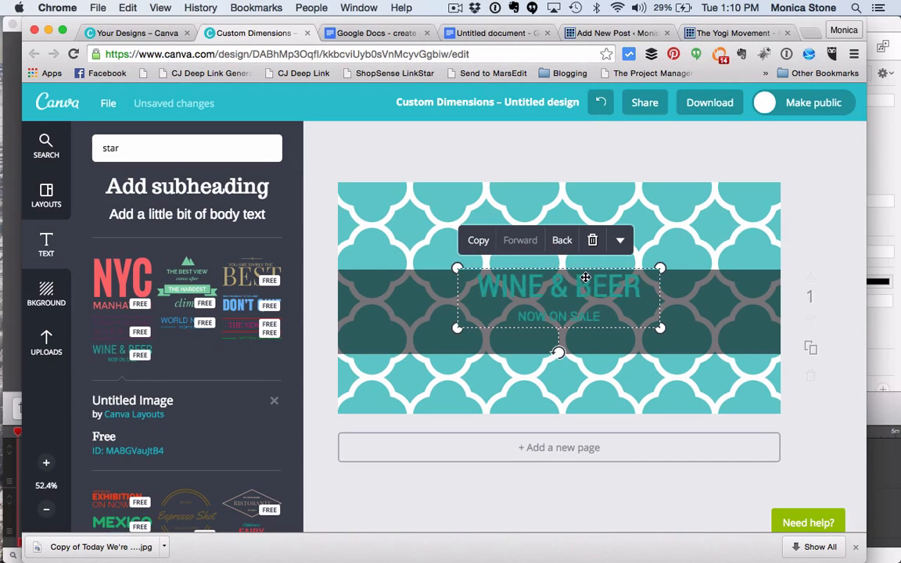
{"action": "left_click_drag", "start_coordinate": [589, 294], "coordinate": [591, 306]}
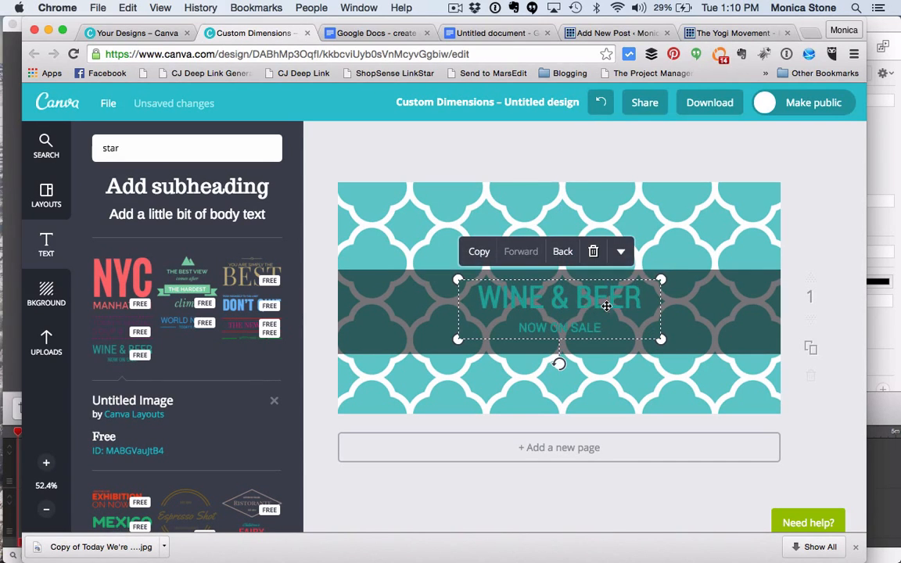
Step: Replace the "WINE & BEER" line with "How To Create A Template Using Canva"
{"action": "left_click_drag", "start_coordinate": [652, 298], "coordinate": [480, 299]}
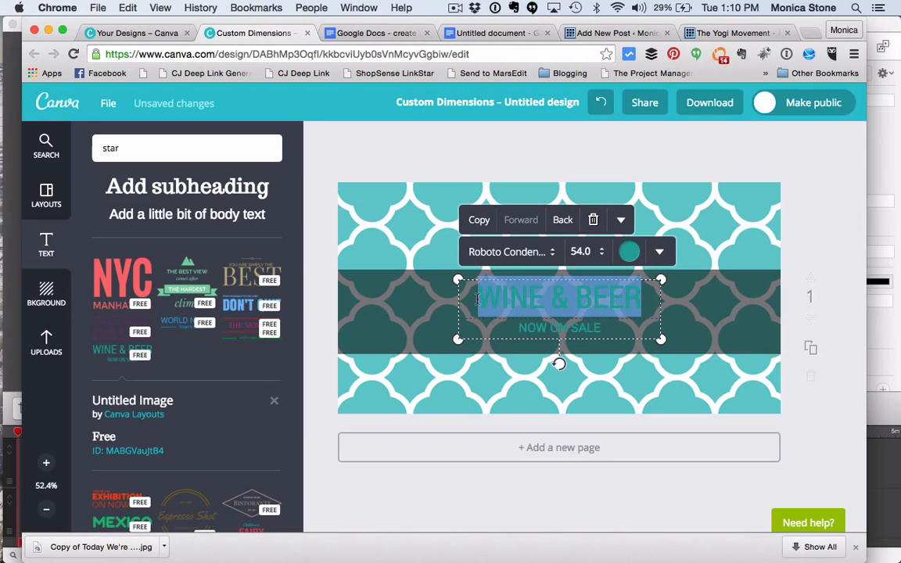
{"action": "type", "text": "How To"}
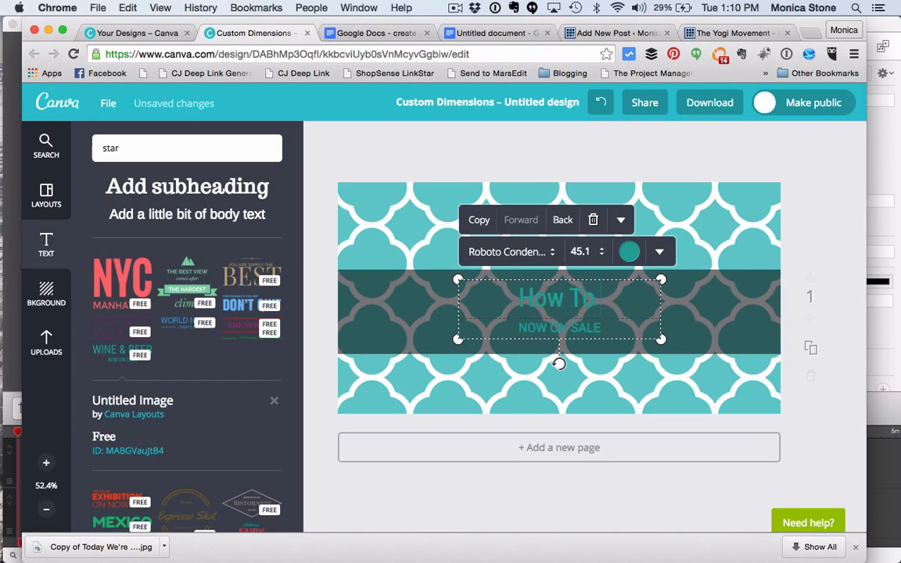
{"action": "type", "text": " Create A Tem"}
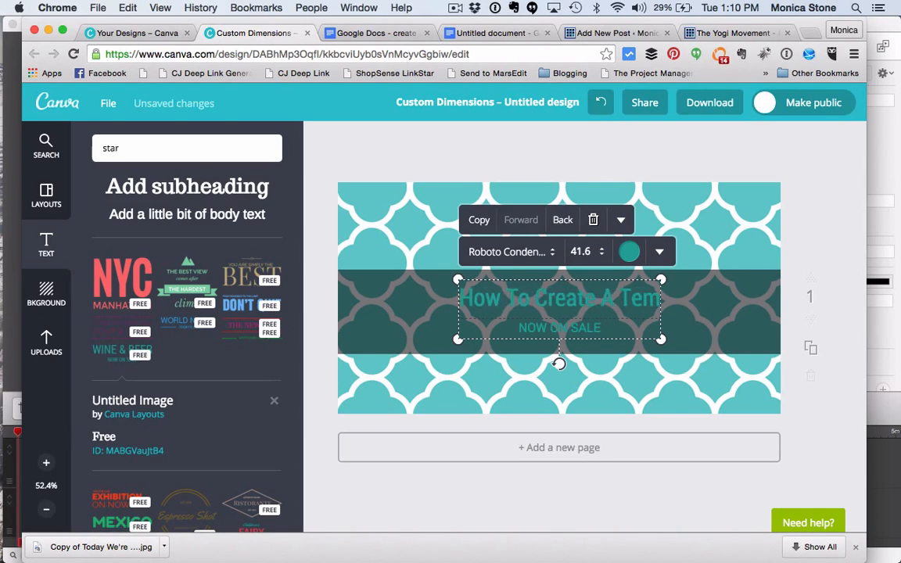
{"action": "type", "text": "plate Usin"}
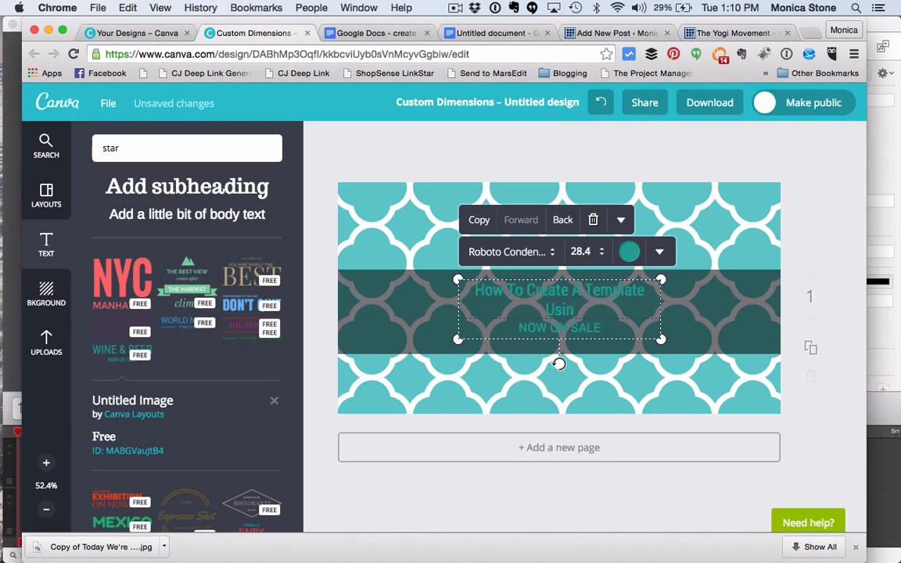
{"action": "type", "text": "g Canva"}
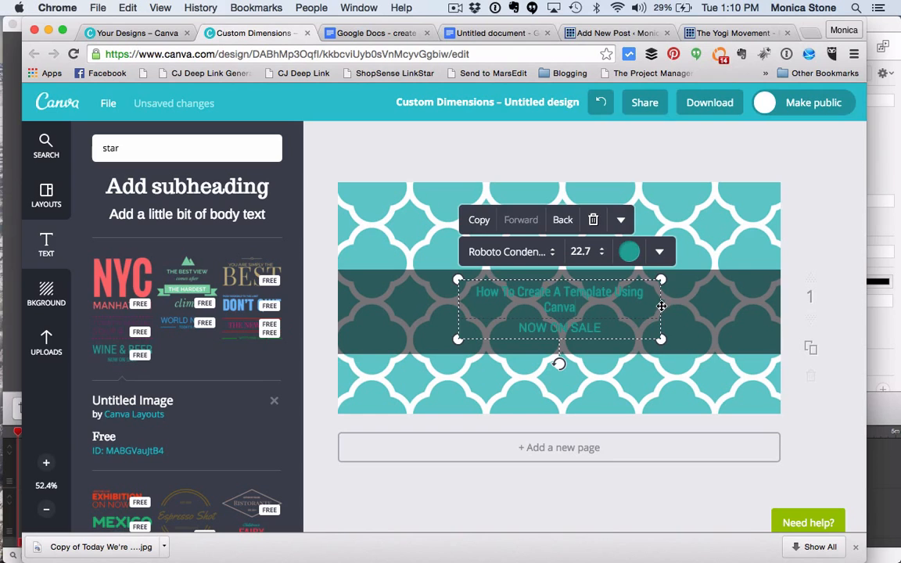
Step: Enlarge the two-line text layout across the band, and delete it from the page
{"action": "left_click_drag", "start_coordinate": [662, 339], "coordinate": [723, 358]}
{"action": "left_click_drag", "start_coordinate": [460, 279], "coordinate": [401, 263]}
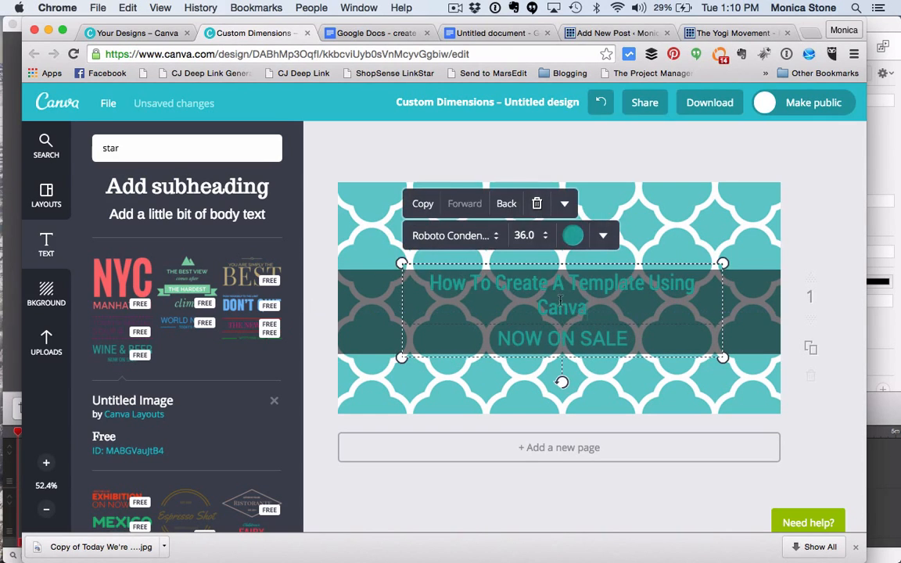
{"action": "left_click", "coordinate": [540, 206]}
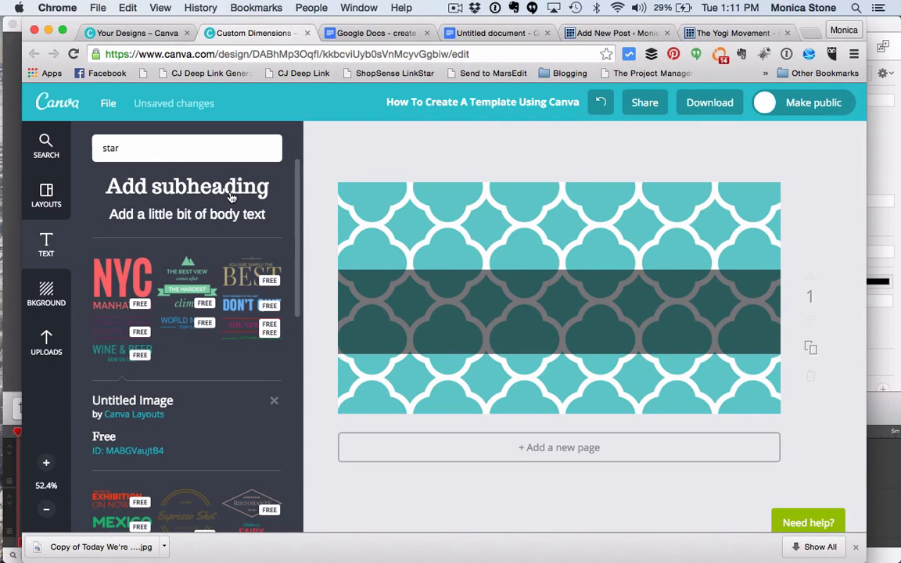
Step: Add a plain heading on the dark band reading "How To Create A Template Using Canva.com"
{"action": "scroll", "coordinate": [229, 198], "scroll_direction": "up", "scroll_amount": 2}
{"action": "left_click", "coordinate": [221, 221]}
{"action": "left_click", "coordinate": [527, 310]}
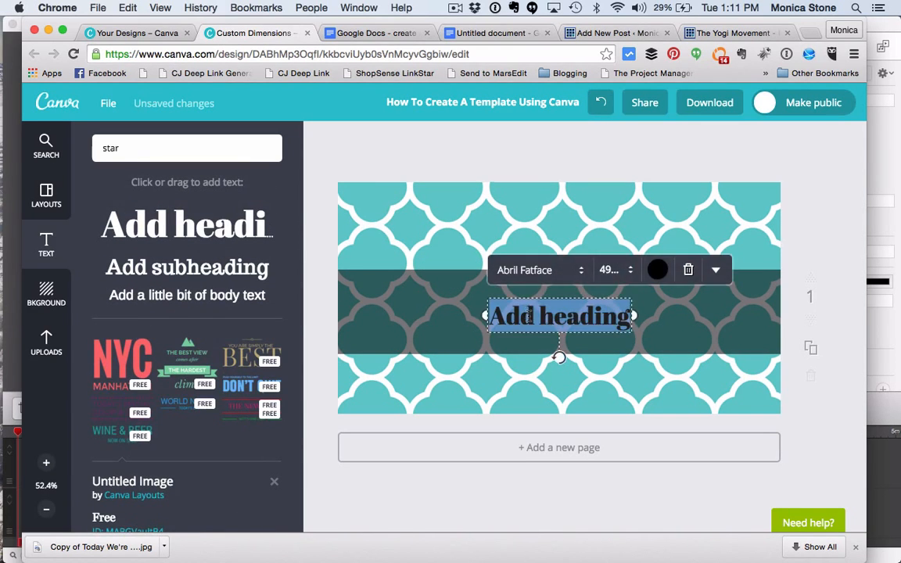
{"action": "type", "text": "How To C"}
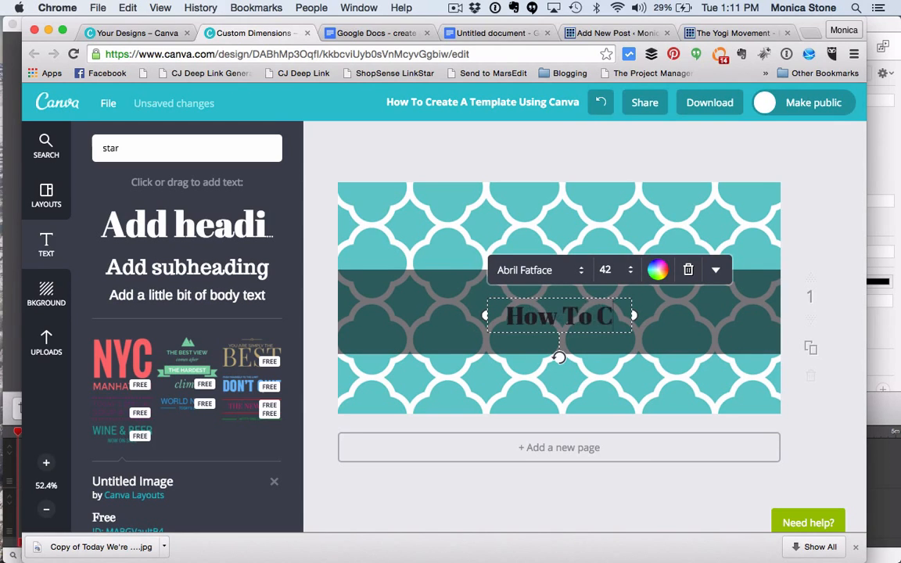
{"action": "type", "text": "reate A Templa"}
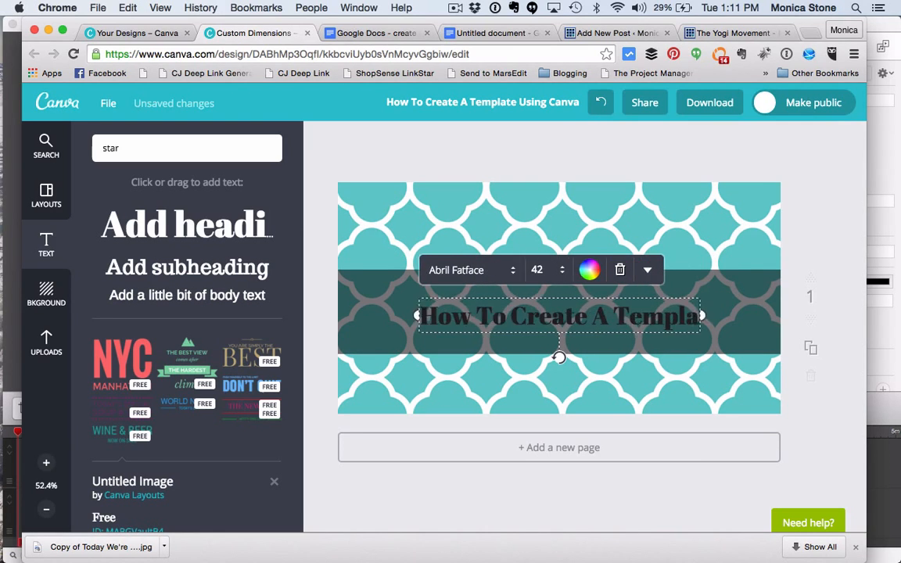
{"action": "type", "text": "te Using Canva.com"}
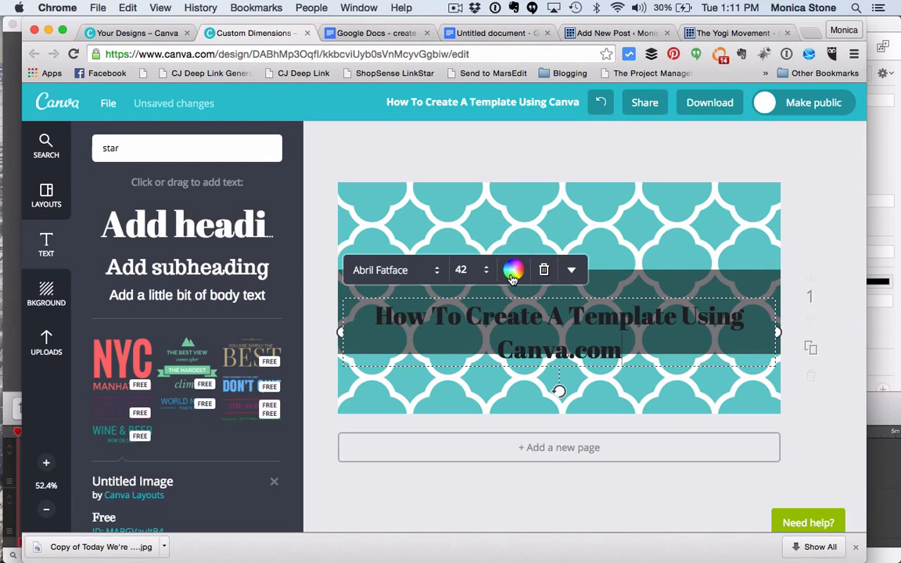
Step: Change the whole heading's text colour to white and deselect it
{"action": "left_click_drag", "start_coordinate": [637, 346], "coordinate": [339, 315]}
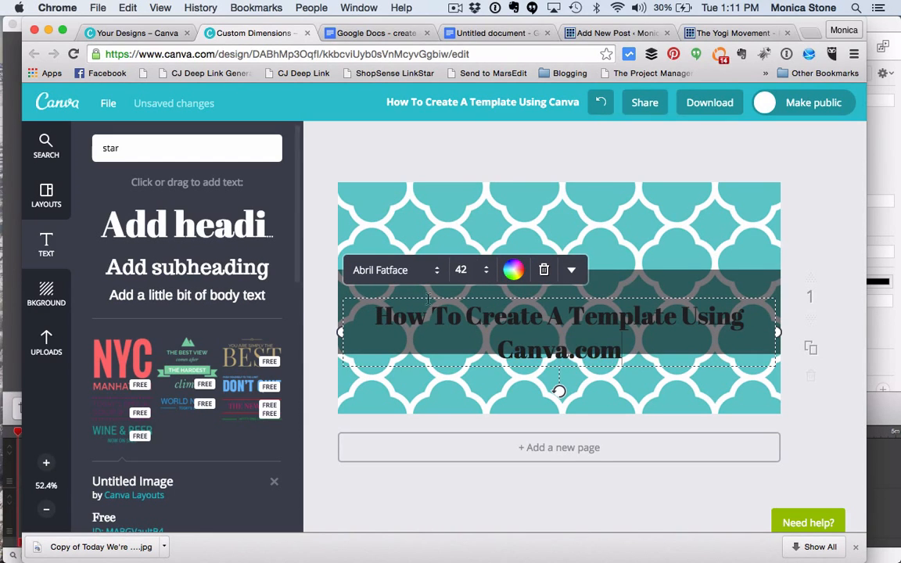
{"action": "left_click_drag", "start_coordinate": [641, 346], "coordinate": [335, 325]}
{"action": "left_click", "coordinate": [513, 270]}
{"action": "left_click", "coordinate": [460, 193]}
{"action": "left_click", "coordinate": [640, 250]}
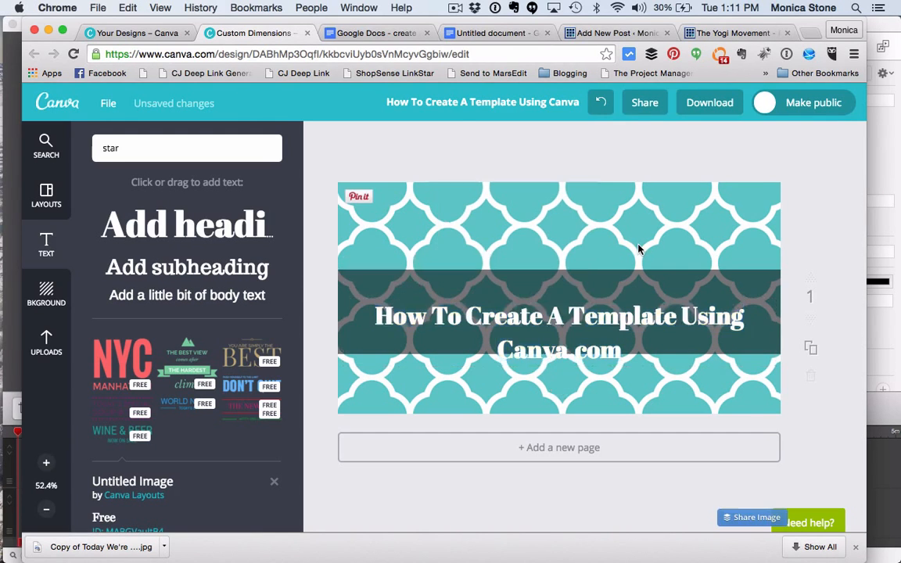
Step: Change the font of the whole heading to Crushed
{"action": "left_click", "coordinate": [604, 324]}
{"action": "left_click_drag", "start_coordinate": [624, 346], "coordinate": [345, 319]}
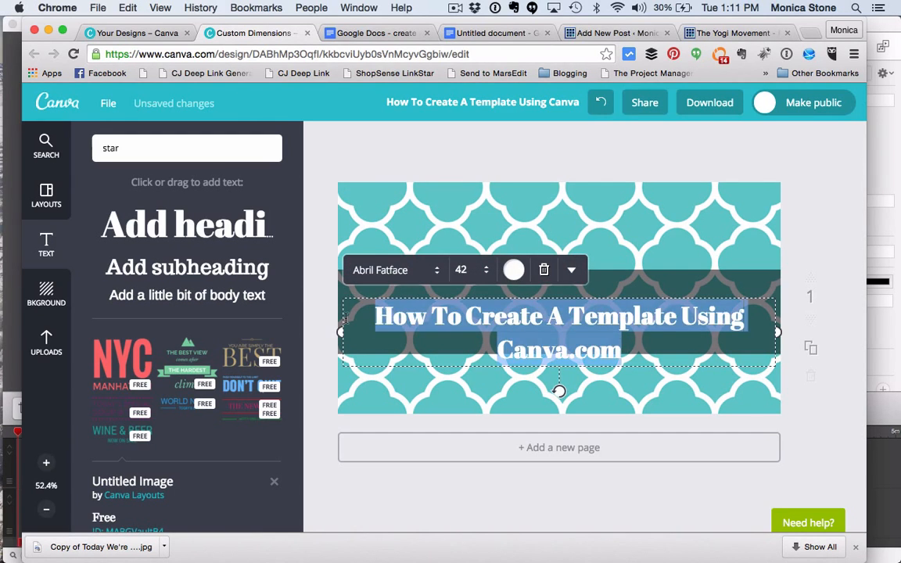
{"action": "left_click", "coordinate": [395, 270]}
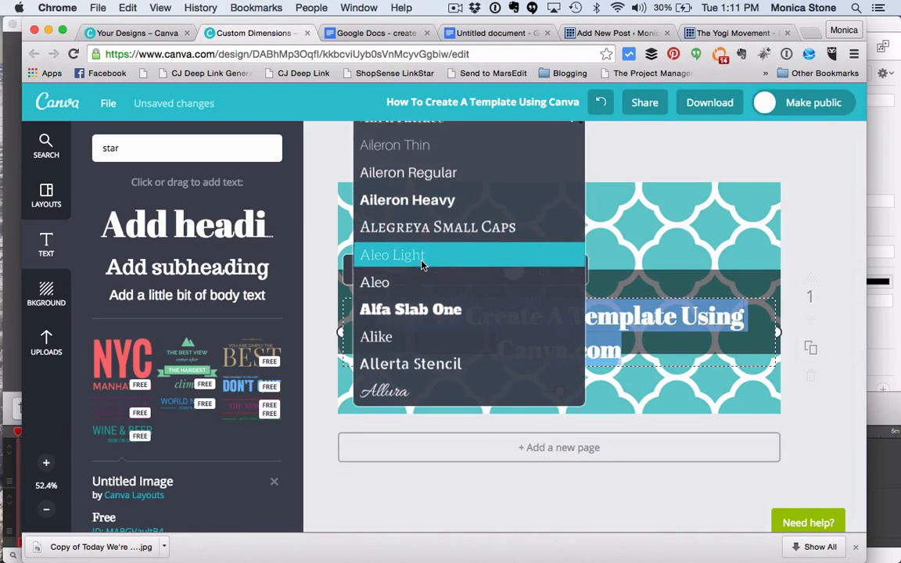
{"action": "scroll", "coordinate": [421, 266], "scroll_direction": "down", "scroll_amount": 5}
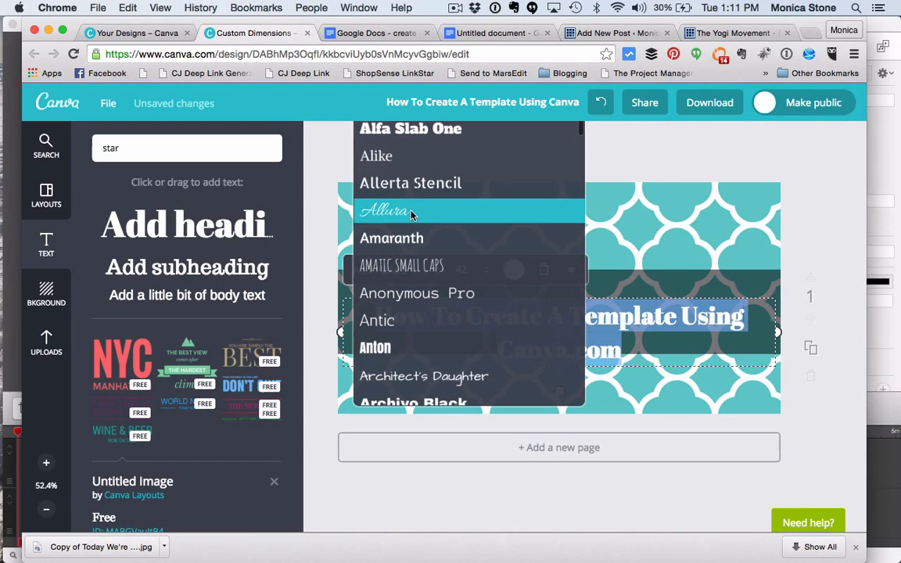
{"action": "scroll", "coordinate": [415, 283], "scroll_direction": "down", "scroll_amount": 5}
{"action": "scroll", "coordinate": [415, 285], "scroll_direction": "down", "scroll_amount": 10}
{"action": "scroll", "coordinate": [415, 285], "scroll_direction": "down", "scroll_amount": 10}
{"action": "scroll", "coordinate": [415, 283], "scroll_direction": "up", "scroll_amount": 1}
{"action": "left_click", "coordinate": [401, 225]}
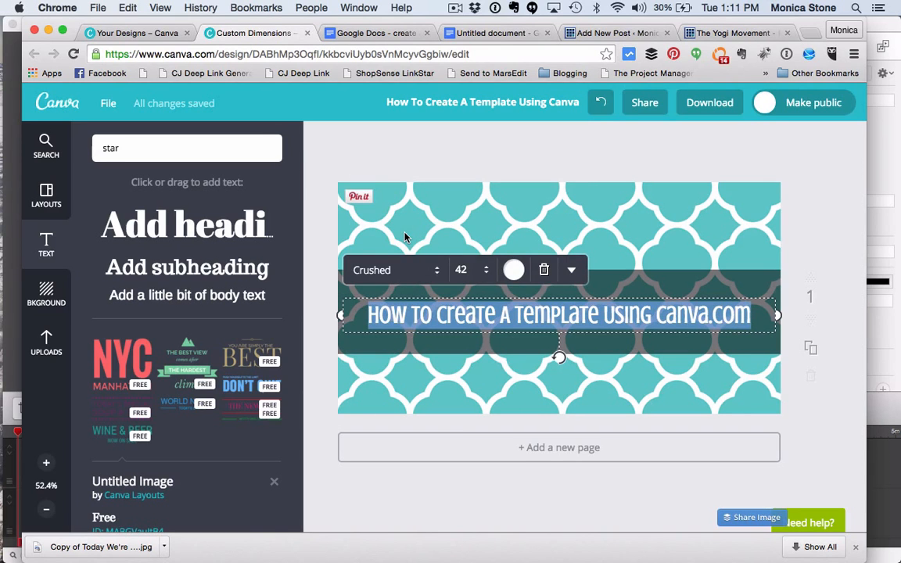
Step: Set the heading's font size to 48 and widen its text box so it fits on one line
{"action": "left_click", "coordinate": [485, 272]}
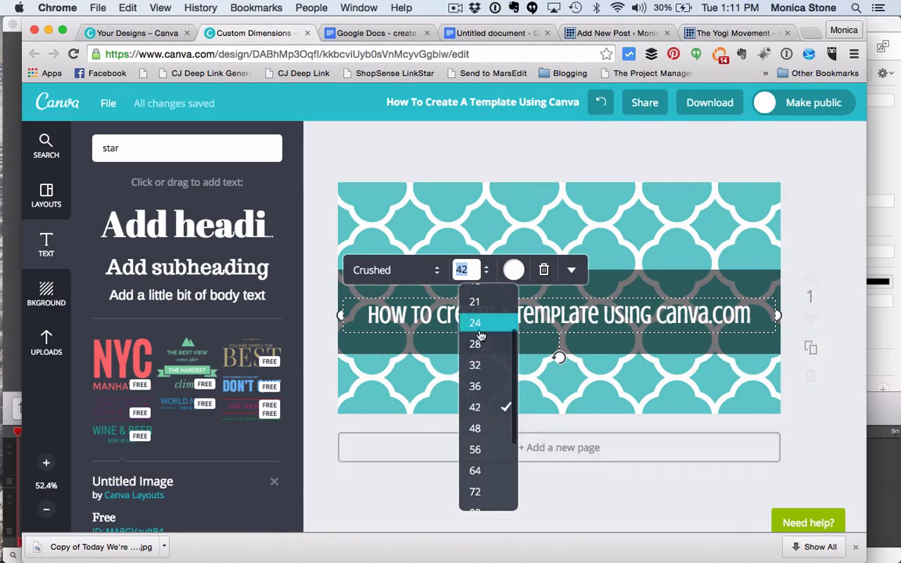
{"action": "left_click", "coordinate": [476, 406]}
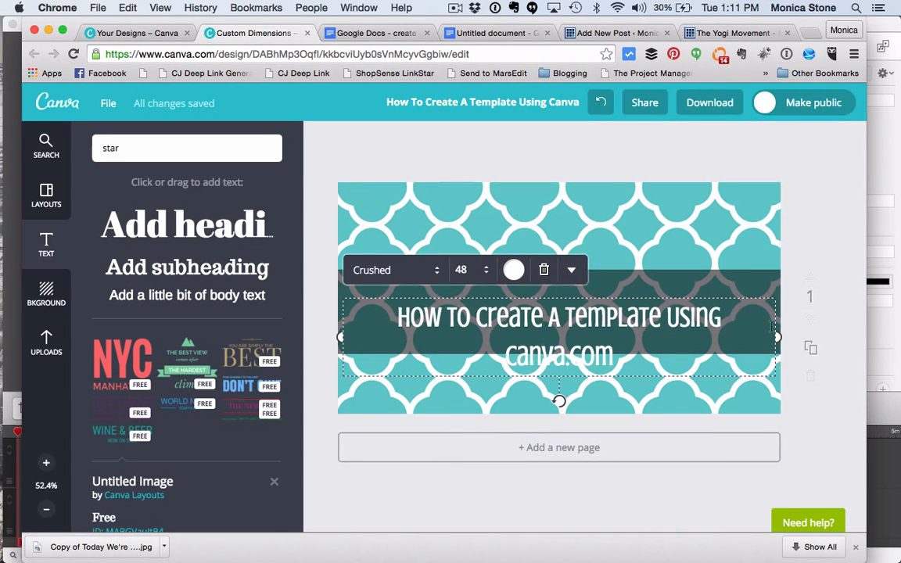
{"action": "left_click_drag", "start_coordinate": [776, 337], "coordinate": [783, 317]}
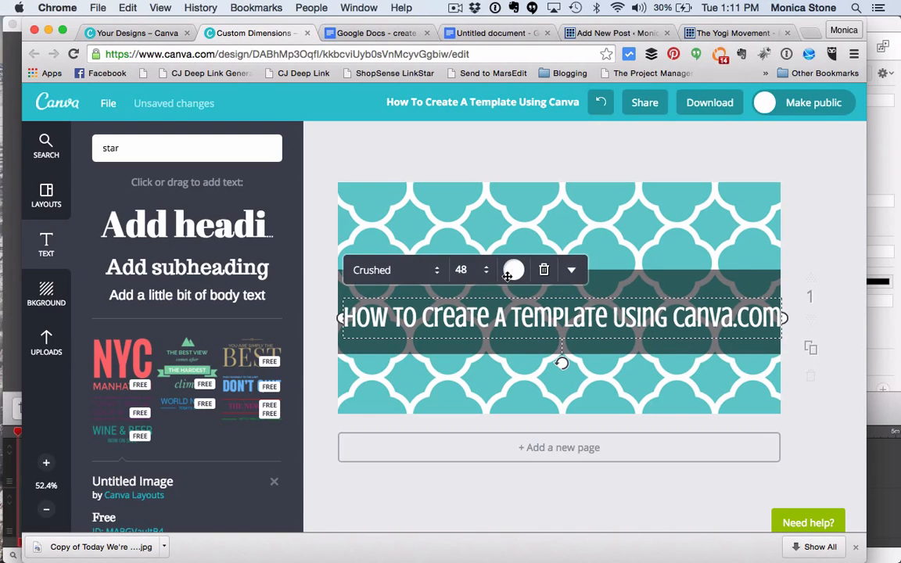
Step: Move the heading up within the dark band and shorten its text to "How To Create A Template Using Canva"
{"action": "left_click", "coordinate": [817, 212]}
{"action": "left_click_drag", "start_coordinate": [680, 322], "coordinate": [680, 302]}
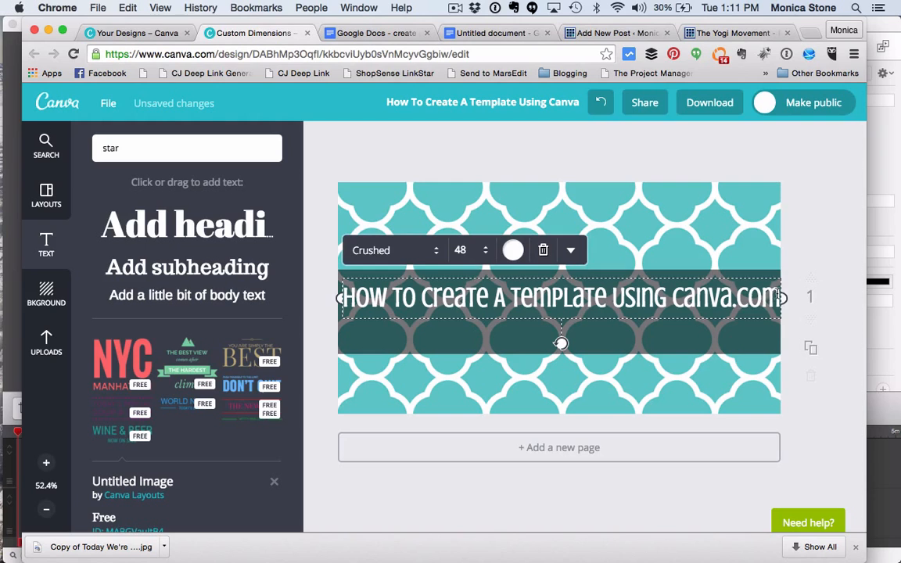
{"action": "left_click_drag", "start_coordinate": [779, 297], "coordinate": [737, 295]}
{"action": "key", "text": "BackSpace"}
{"action": "key", "text": "BackSpace"}
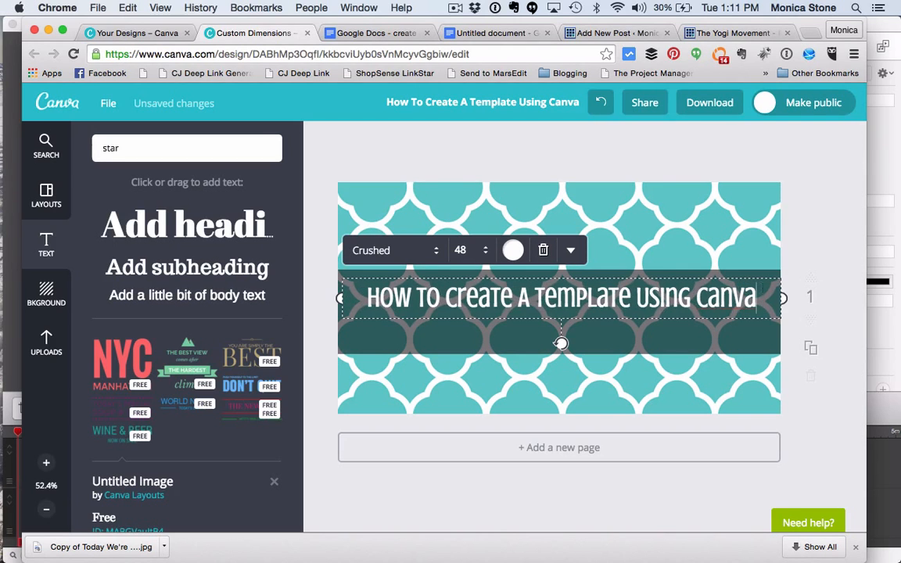
{"action": "left_click", "coordinate": [823, 250]}
{"action": "left_click_drag", "start_coordinate": [646, 299], "coordinate": [646, 295]}
{"action": "left_click_drag", "start_coordinate": [517, 298], "coordinate": [517, 301]}
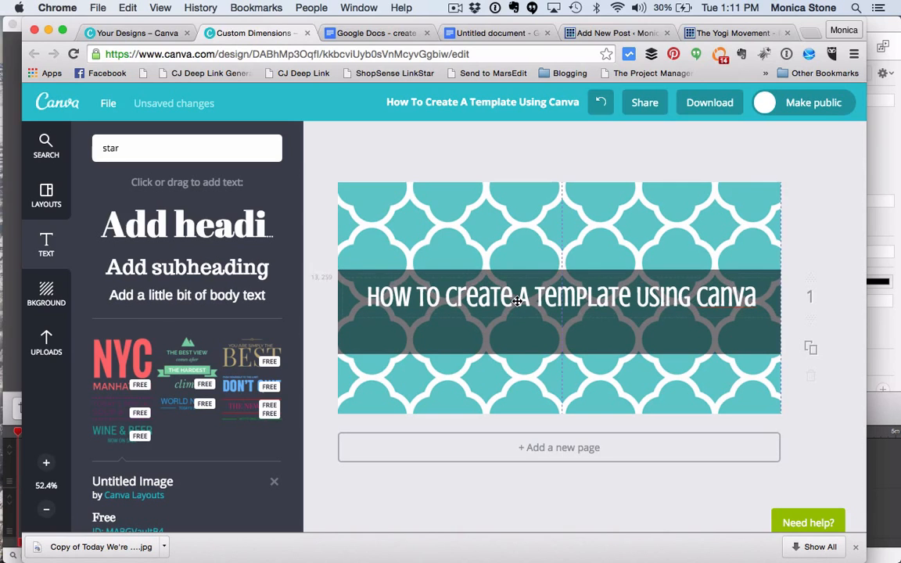
Step: Add a body text line containing the blog's website address and place it beneath the heading on the dark band
{"action": "left_click", "coordinate": [162, 300]}
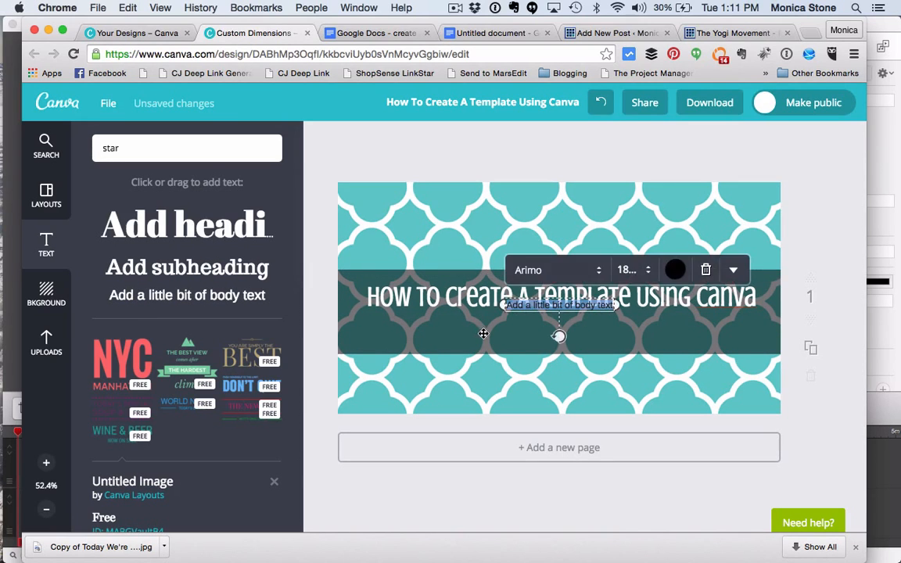
{"action": "key", "text": "BackSpace"}
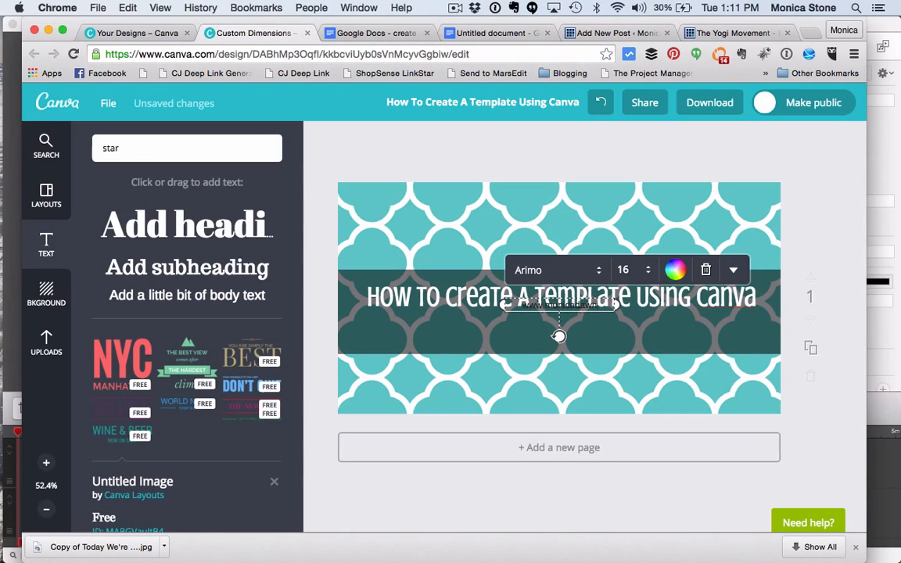
{"action": "type", "text": "www.monicadawnstone.com"}
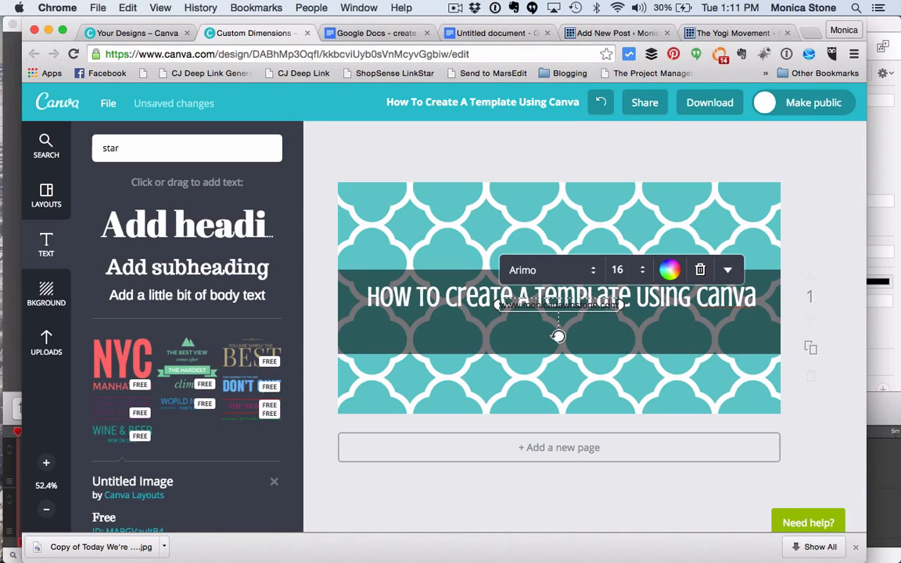
{"action": "left_click", "coordinate": [628, 238]}
{"action": "left_click_drag", "start_coordinate": [592, 304], "coordinate": [512, 332]}
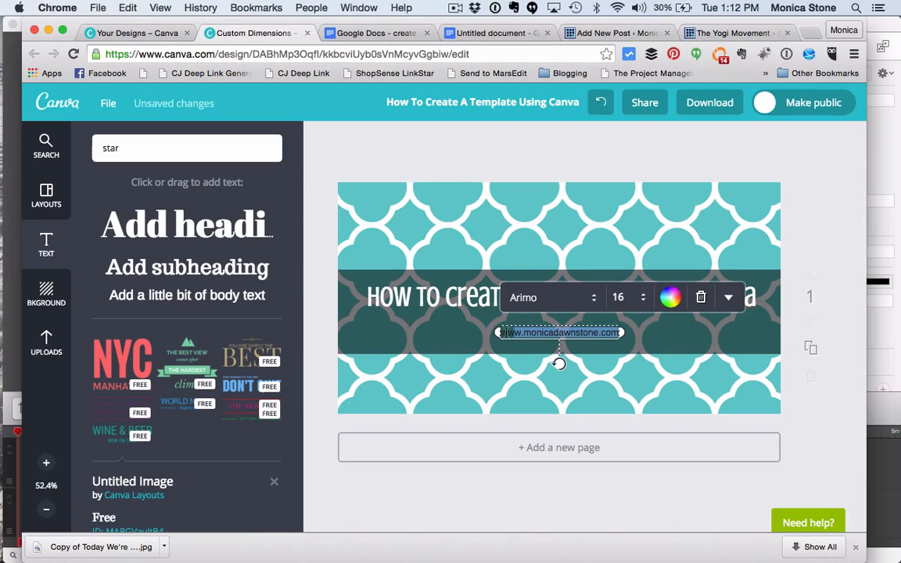
Step: Change the website address's text colour to white and its font to Euphoria Script
{"action": "left_click", "coordinate": [670, 300]}
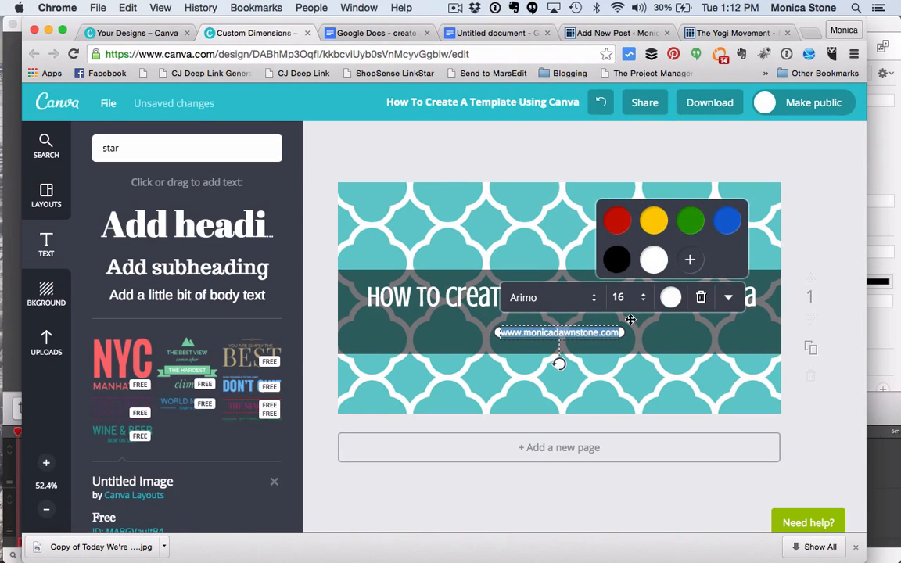
{"action": "left_click", "coordinate": [551, 298]}
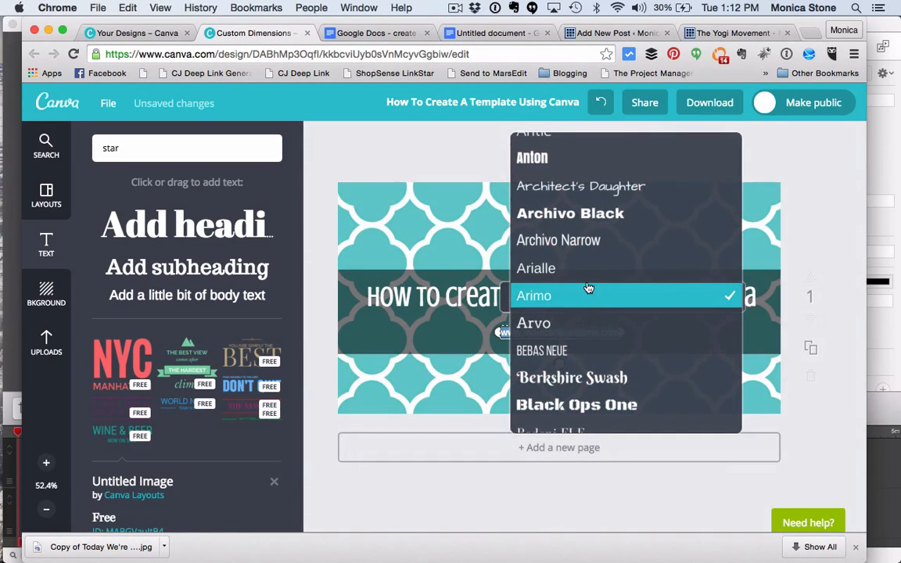
{"action": "scroll", "coordinate": [589, 286], "scroll_direction": "down", "scroll_amount": 1}
{"action": "scroll", "coordinate": [588, 286], "scroll_direction": "down", "scroll_amount": 5}
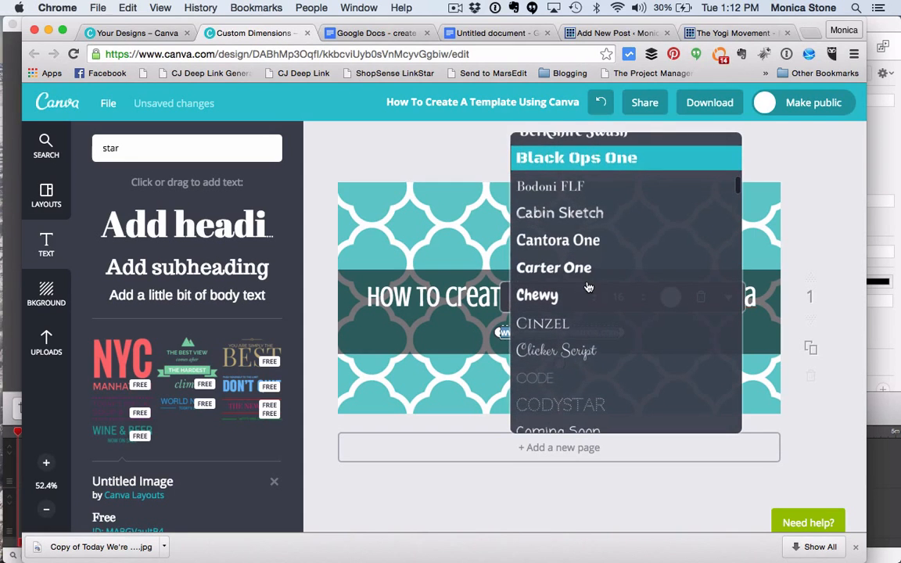
{"action": "scroll", "coordinate": [589, 286], "scroll_direction": "down", "scroll_amount": 8}
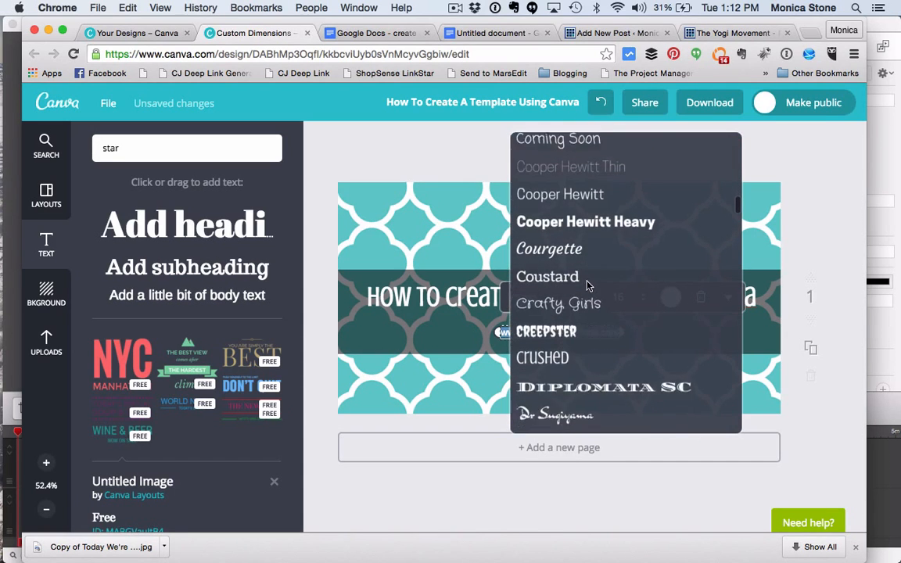
{"action": "scroll", "coordinate": [589, 287], "scroll_direction": "down", "scroll_amount": 5}
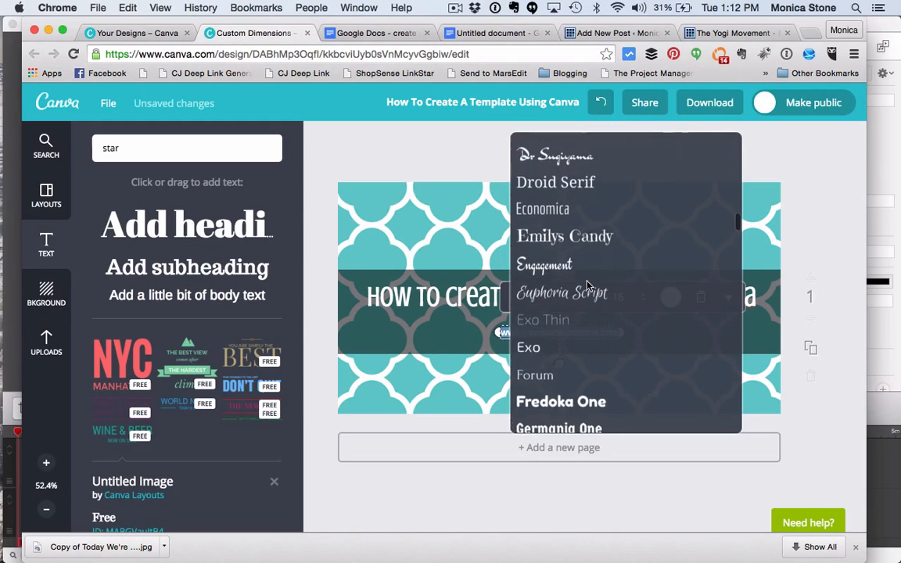
{"action": "left_click", "coordinate": [588, 276]}
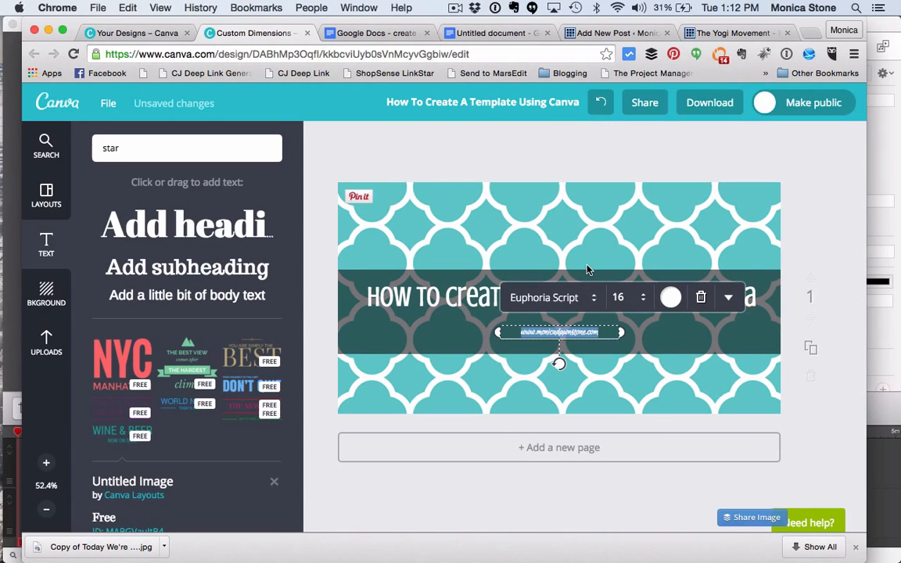
Step: Set the website address's font size to 24 and move it to the left half of the dark band
{"action": "left_click", "coordinate": [642, 300]}
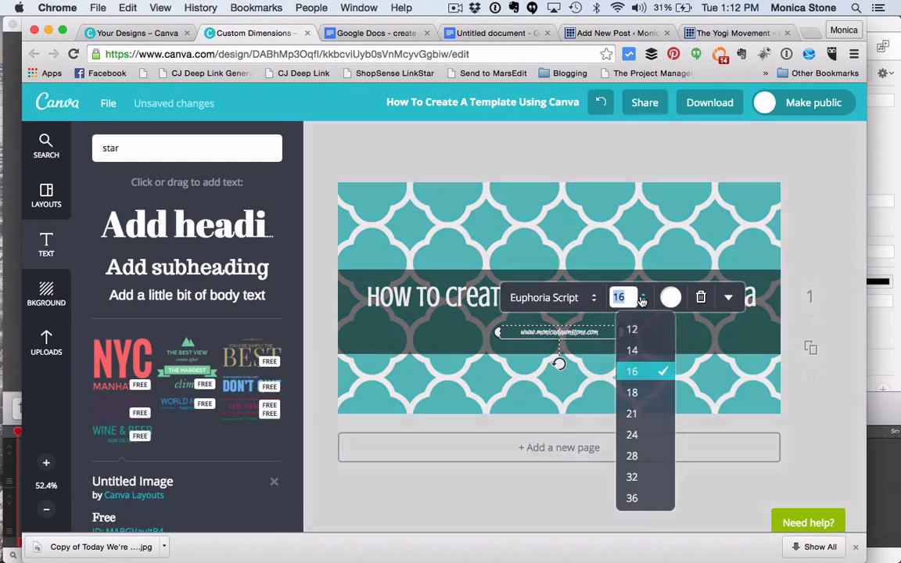
{"action": "left_click", "coordinate": [633, 435]}
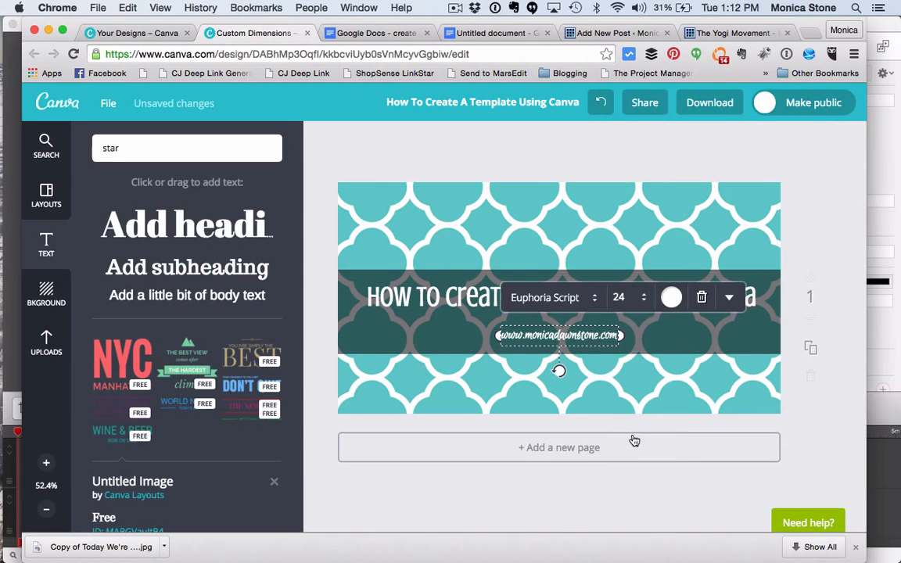
{"action": "left_click", "coordinate": [650, 396]}
{"action": "left_click_drag", "start_coordinate": [598, 342], "coordinate": [493, 340]}
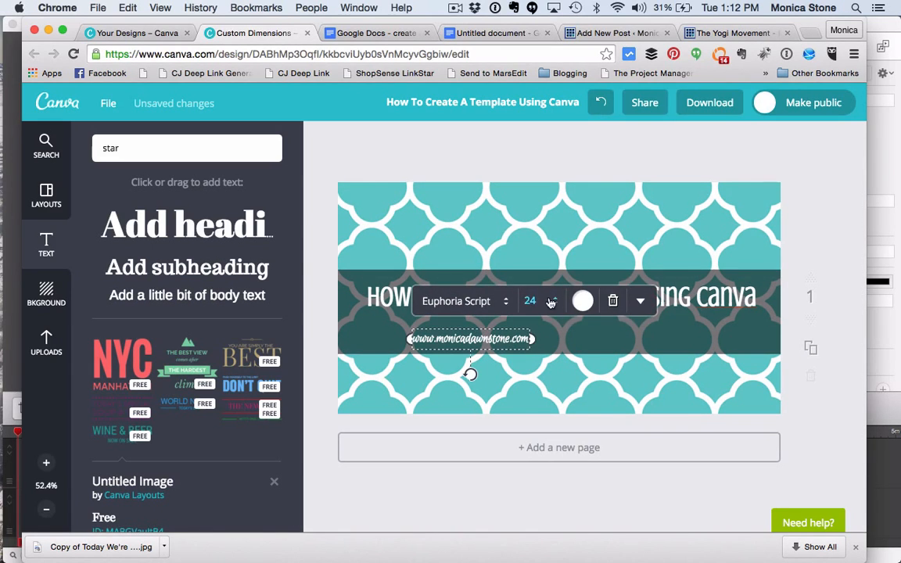
Step: Duplicate the website address text and align the copy level with it on the right half of the band
{"action": "left_click", "coordinate": [643, 302]}
{"action": "scroll", "coordinate": [633, 433], "scroll_direction": "down", "scroll_amount": 2}
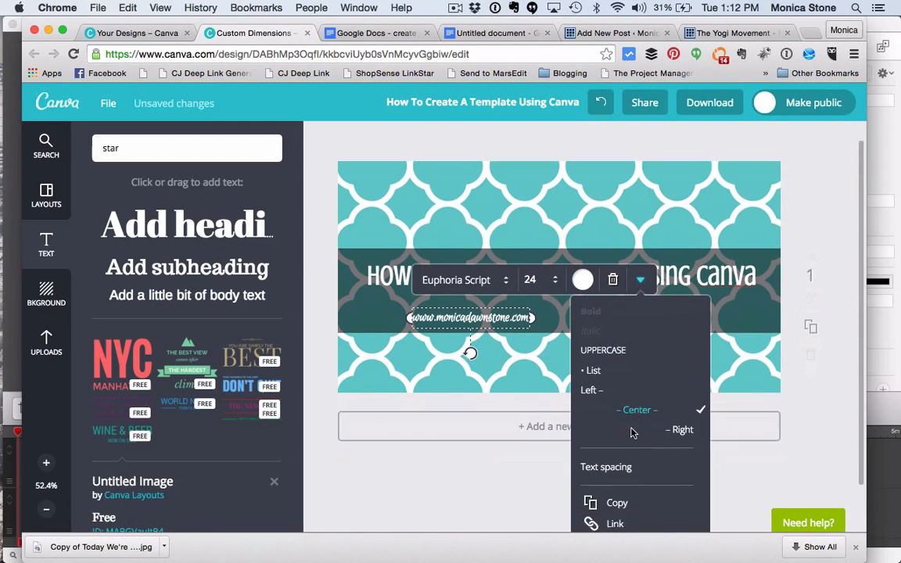
{"action": "left_click", "coordinate": [618, 450]}
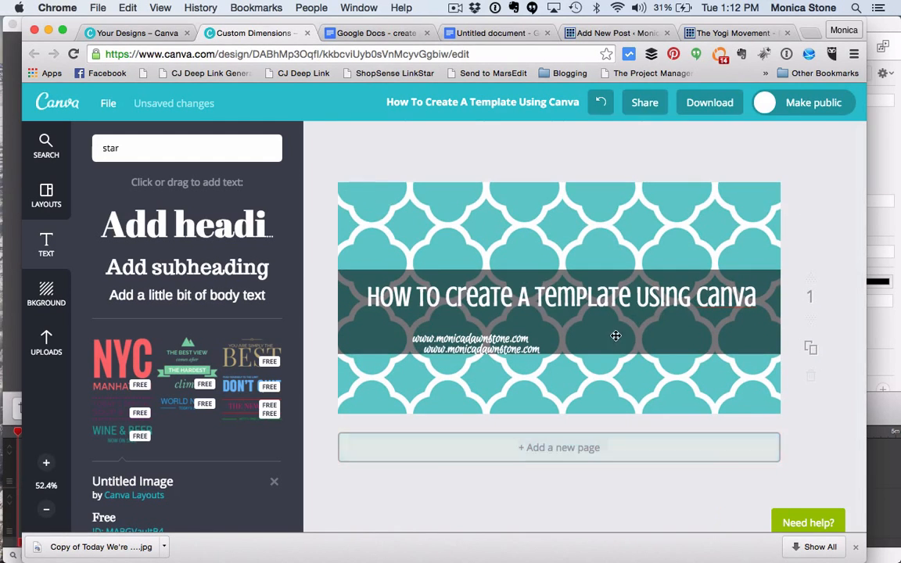
{"action": "left_click_drag", "start_coordinate": [535, 349], "coordinate": [698, 339]}
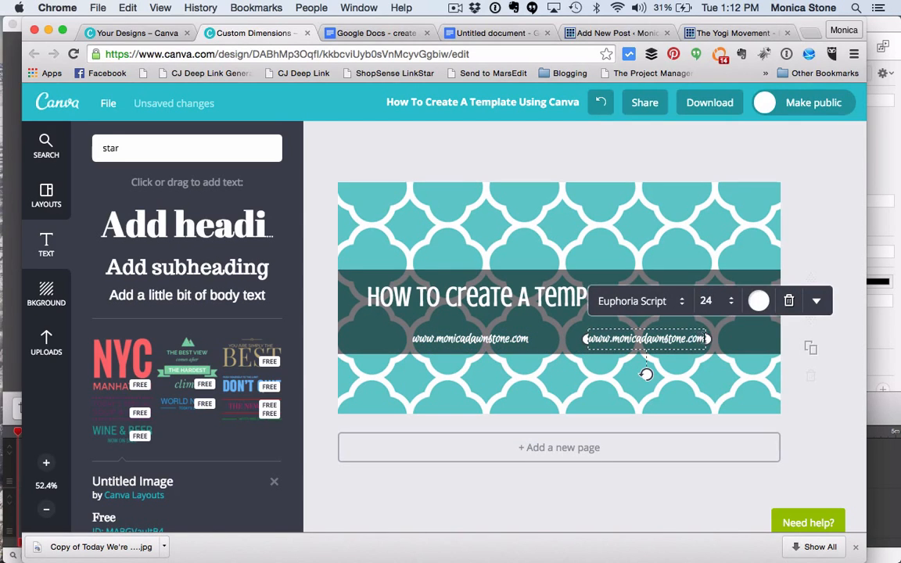
Step: Replace the text of the right-hand copy with "The Blog Bartender" and deselect it
{"action": "double_click", "coordinate": [596, 338]}
{"action": "type", "text": "The"}
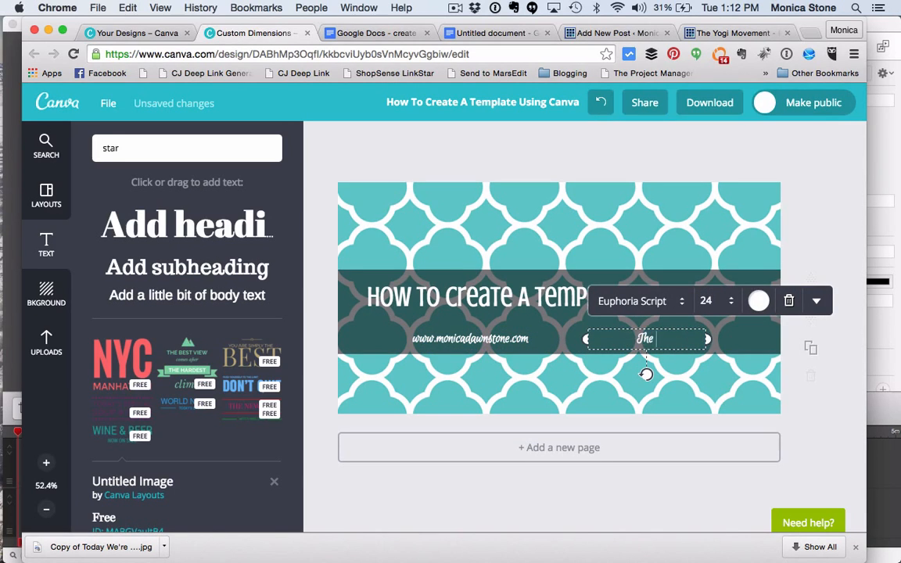
{"action": "type", "text": " Blog Bartender"}
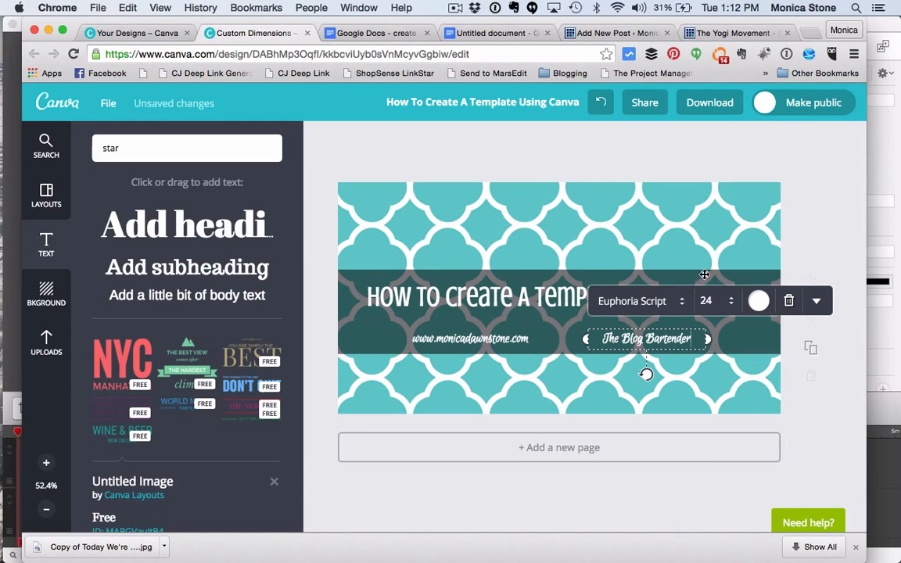
{"action": "left_click", "coordinate": [797, 237]}
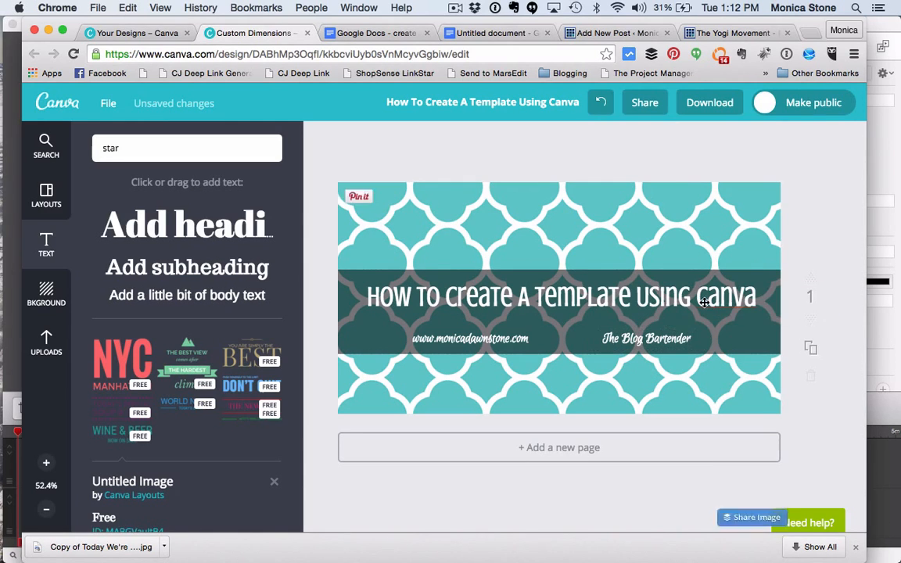
Step: Nudge the website address and the "The Blog Bartender" text slightly left along the band
{"action": "left_click", "coordinate": [675, 340]}
{"action": "left_click", "coordinate": [515, 329]}
{"action": "left_click", "coordinate": [508, 344]}
{"action": "left_click_drag", "start_coordinate": [509, 344], "coordinate": [497, 345]}
{"action": "left_click_drag", "start_coordinate": [662, 341], "coordinate": [654, 342]}
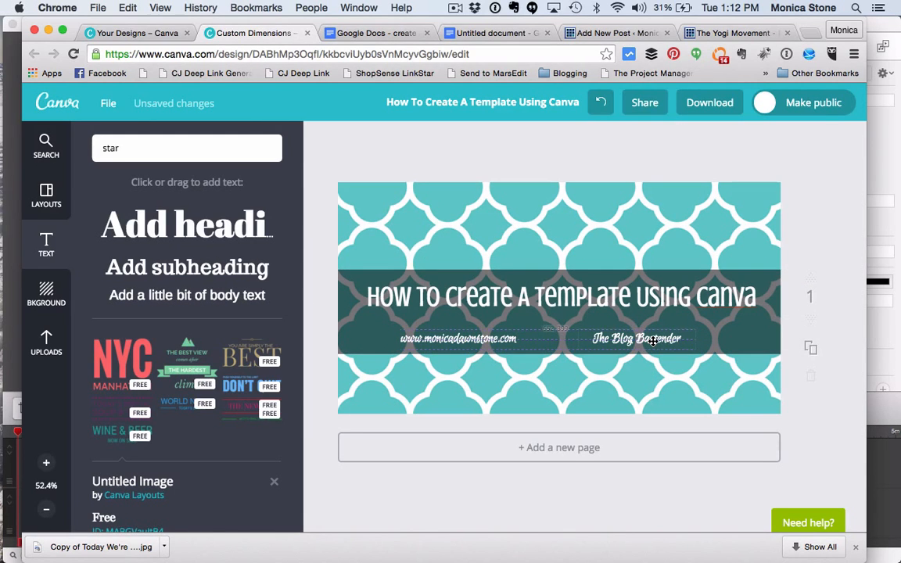
Step: Spread the two captions apart and add the free green martini glass with a yellow heart, found by searching for "martini"
{"action": "left_click", "coordinate": [96, 148]}
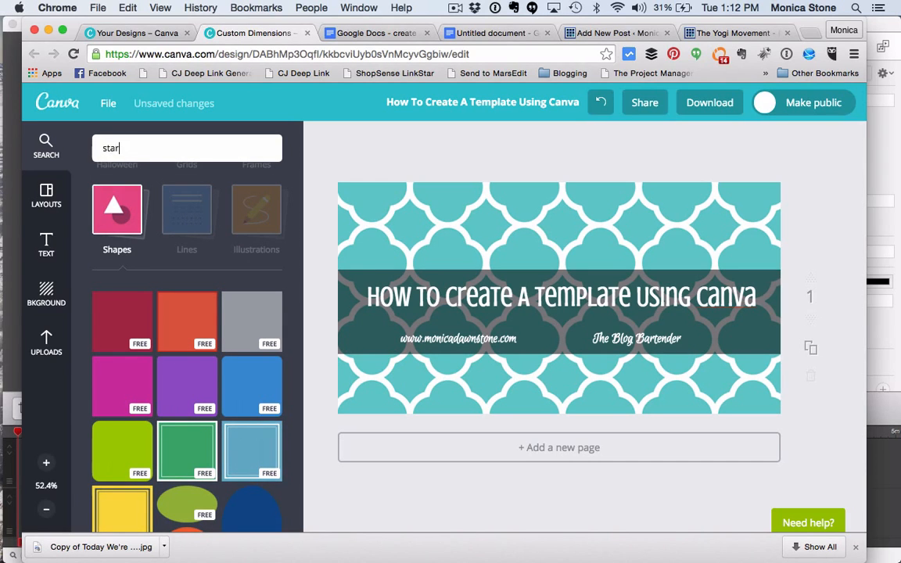
{"action": "key", "text": "BackSpace"}
{"action": "type", "text": "martini"}
{"action": "key", "text": "Return"}
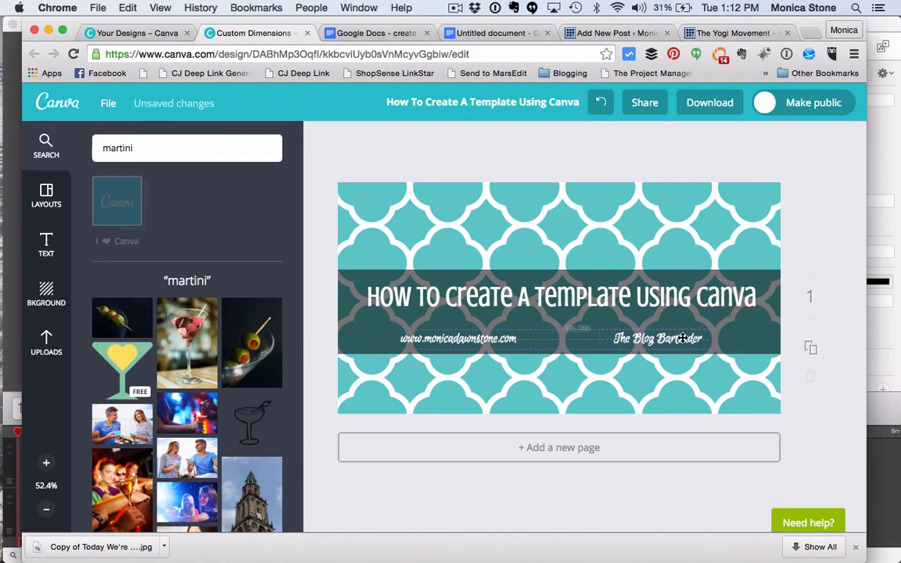
{"action": "left_click_drag", "start_coordinate": [505, 337], "coordinate": [512, 335]}
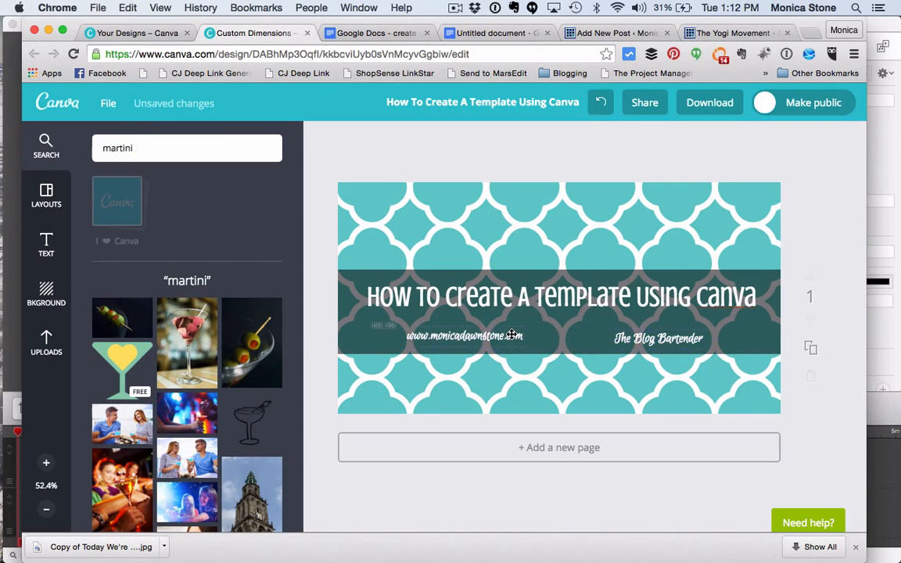
{"action": "left_click", "coordinate": [141, 365]}
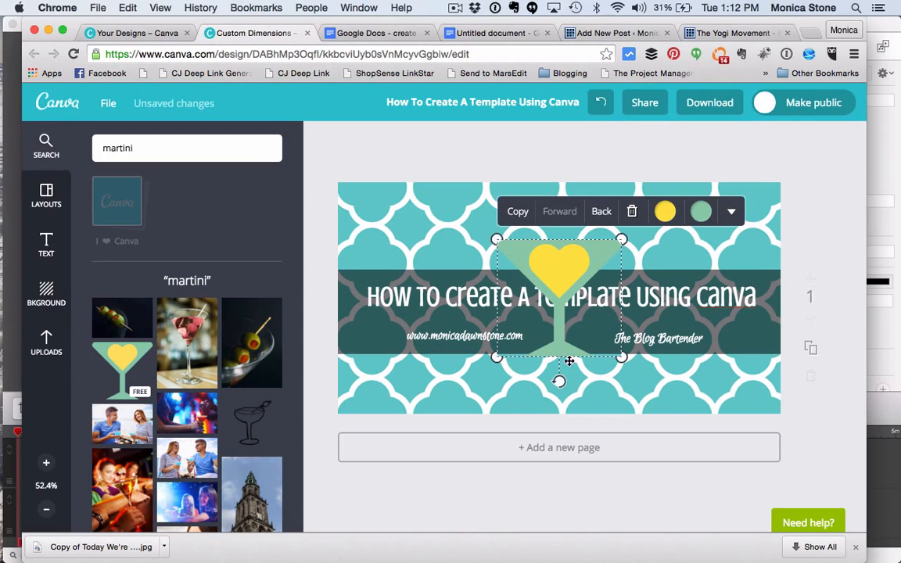
Step: Shrink the martini glass to fit between the two captions and move both captions in close beside it
{"action": "left_click_drag", "start_coordinate": [623, 365], "coordinate": [540, 296]}
{"action": "left_click_drag", "start_coordinate": [499, 242], "coordinate": [566, 334]}
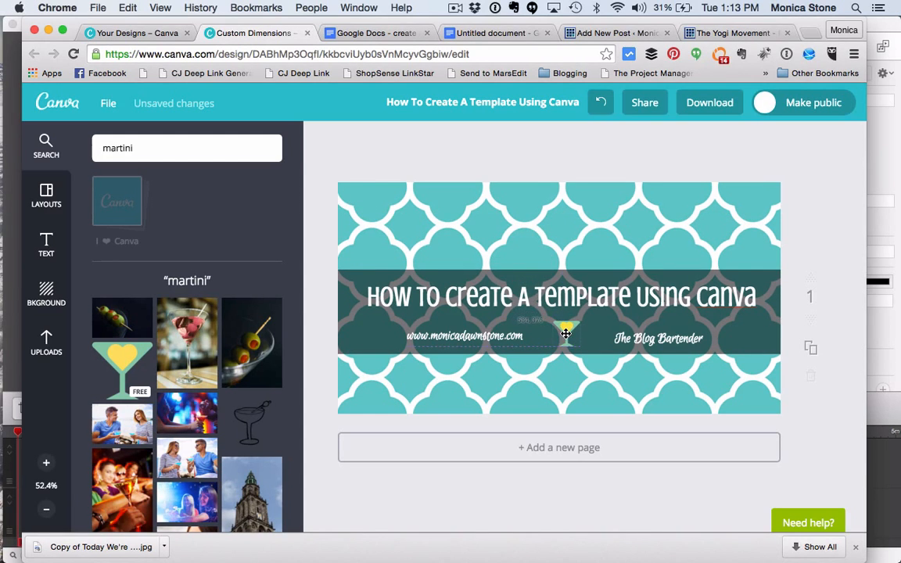
{"action": "left_click_drag", "start_coordinate": [640, 345], "coordinate": [622, 339]}
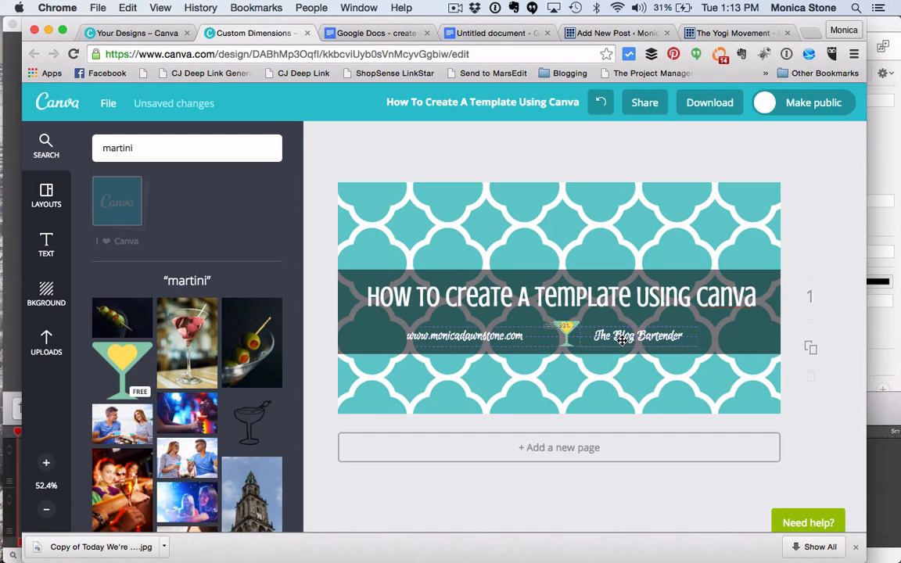
{"action": "left_click_drag", "start_coordinate": [521, 339], "coordinate": [545, 339]}
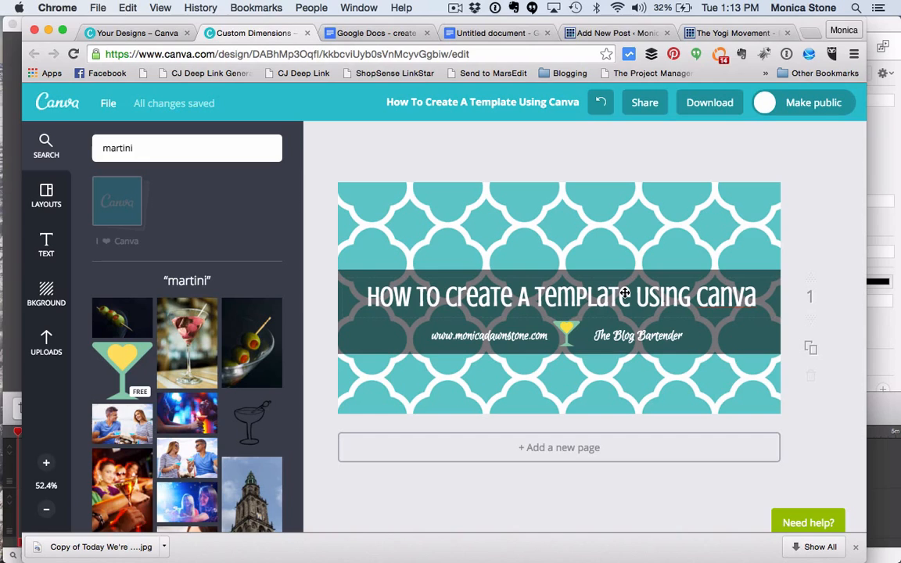
Step: Search the graphics for "border" and add the free thin teal square frame to the design
{"action": "double_click", "coordinate": [129, 147]}
{"action": "type", "text": "border"}
{"action": "key", "text": "Return"}
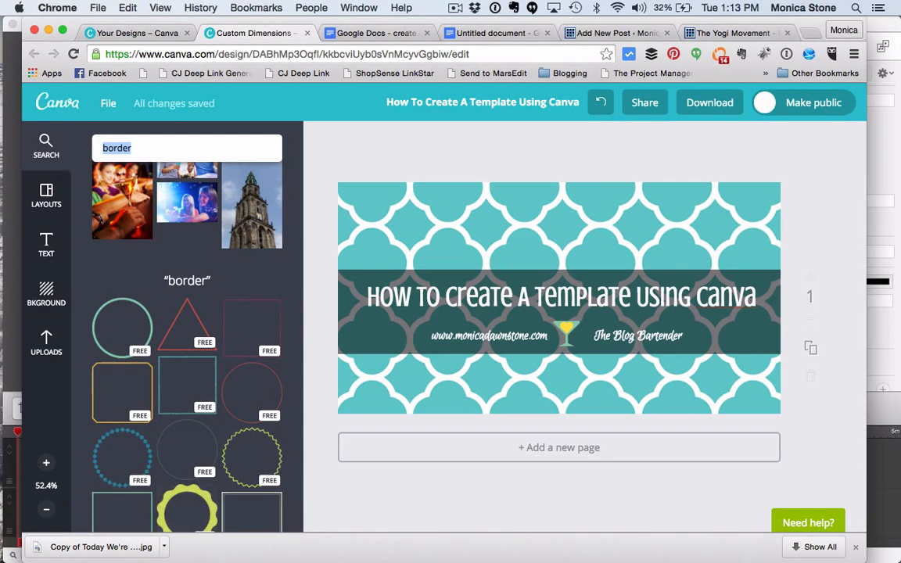
{"action": "scroll", "coordinate": [198, 404], "scroll_direction": "down", "scroll_amount": 2}
{"action": "left_click", "coordinate": [188, 336]}
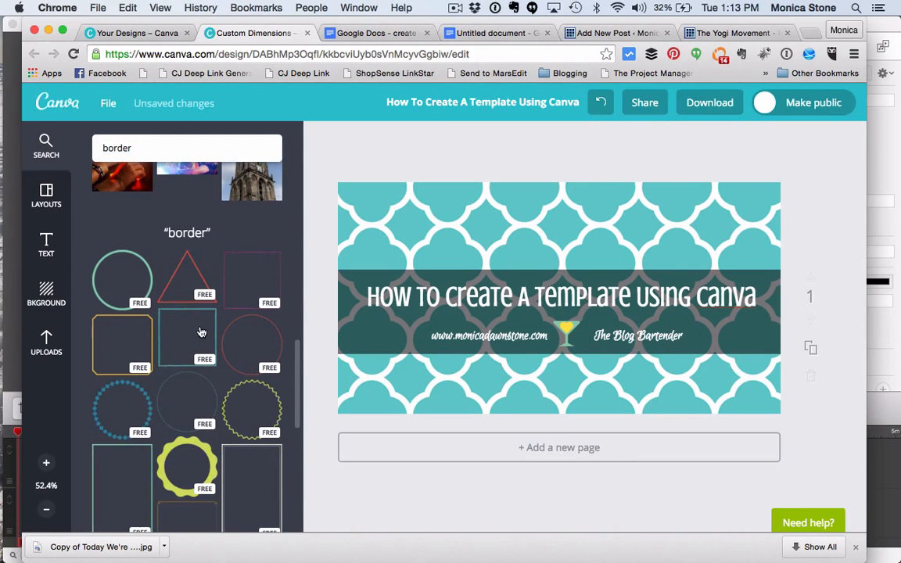
Step: Align the teal frame with the canvas's left edge and stretch its other sides to border the whole graphic
{"action": "left_click_drag", "start_coordinate": [451, 300], "coordinate": [306, 298]}
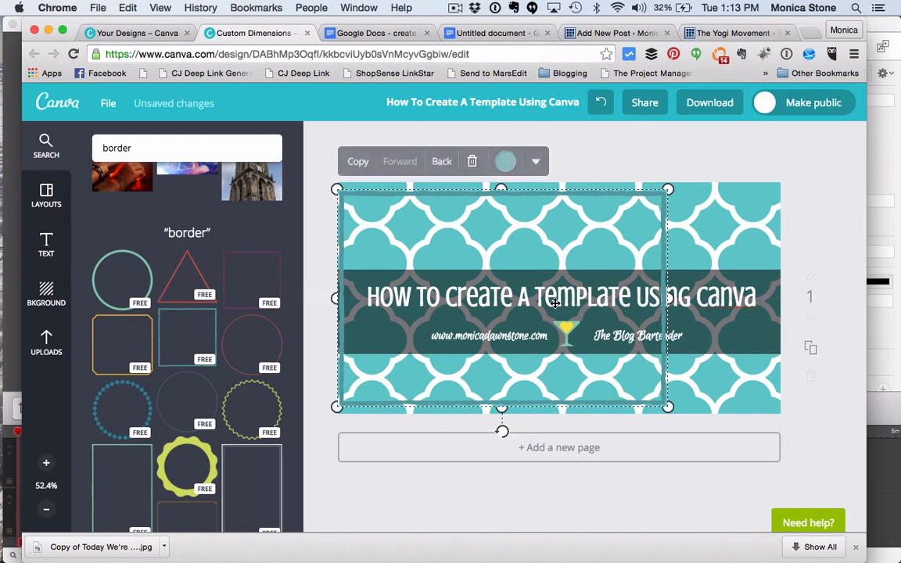
{"action": "left_click_drag", "start_coordinate": [669, 298], "coordinate": [759, 298]}
{"action": "left_click_drag", "start_coordinate": [561, 190], "coordinate": [561, 183]}
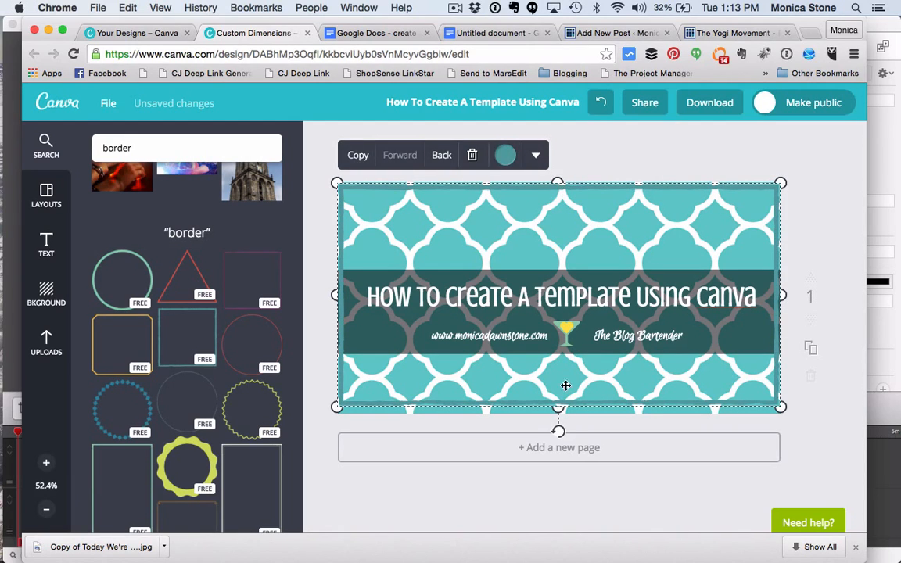
{"action": "left_click_drag", "start_coordinate": [559, 407], "coordinate": [558, 416]}
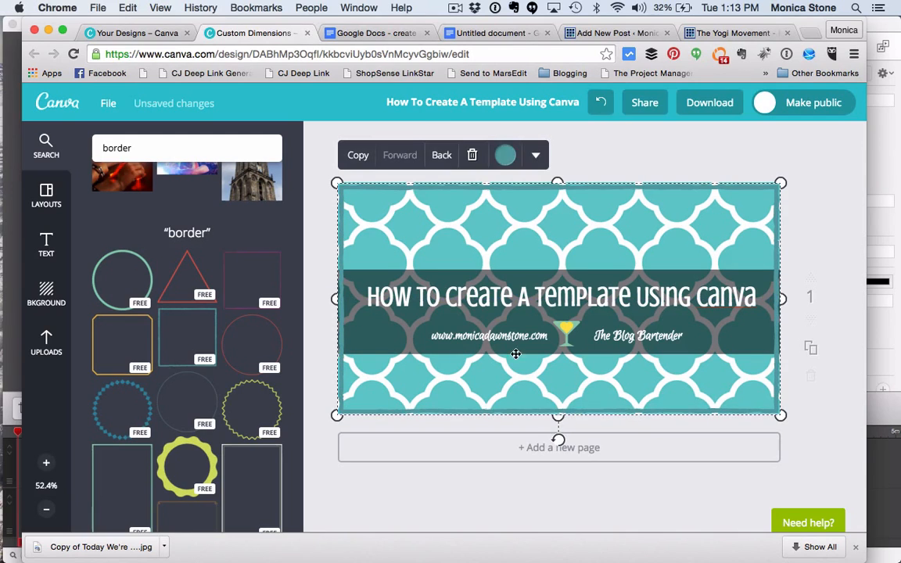
Step: Recolour the border frame golden yellow and fine-tune its left side against the canvas edge
{"action": "left_click", "coordinate": [504, 153]}
{"action": "left_click", "coordinate": [488, 196]}
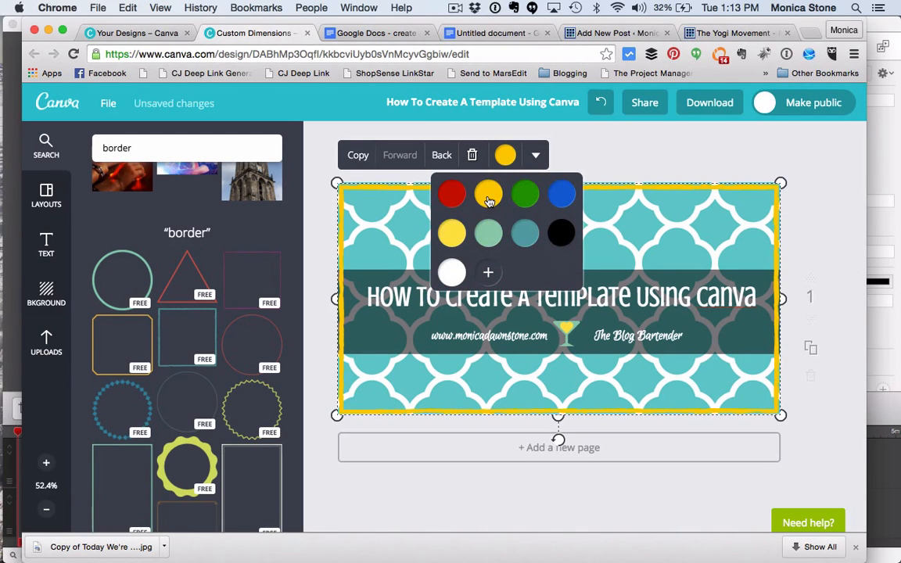
{"action": "left_click", "coordinate": [643, 161]}
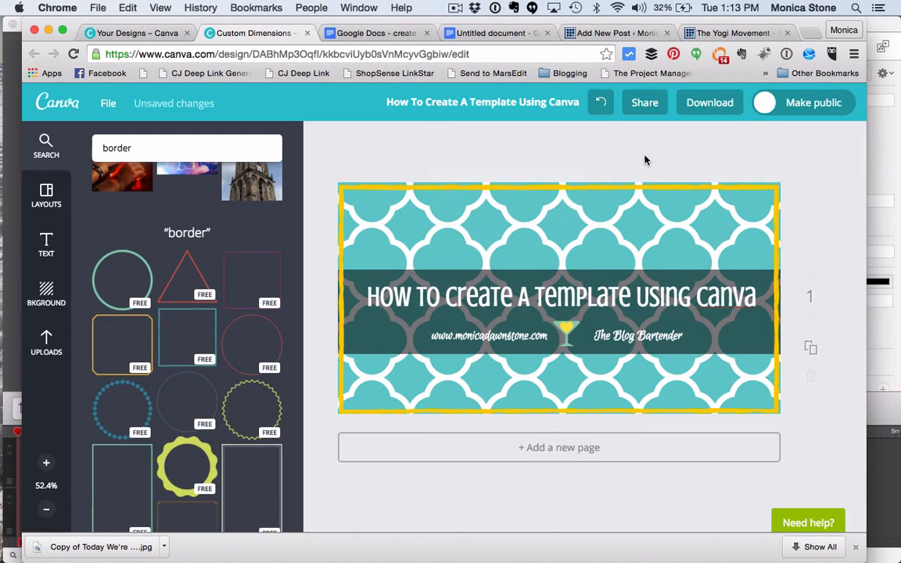
{"action": "left_click", "coordinate": [561, 414]}
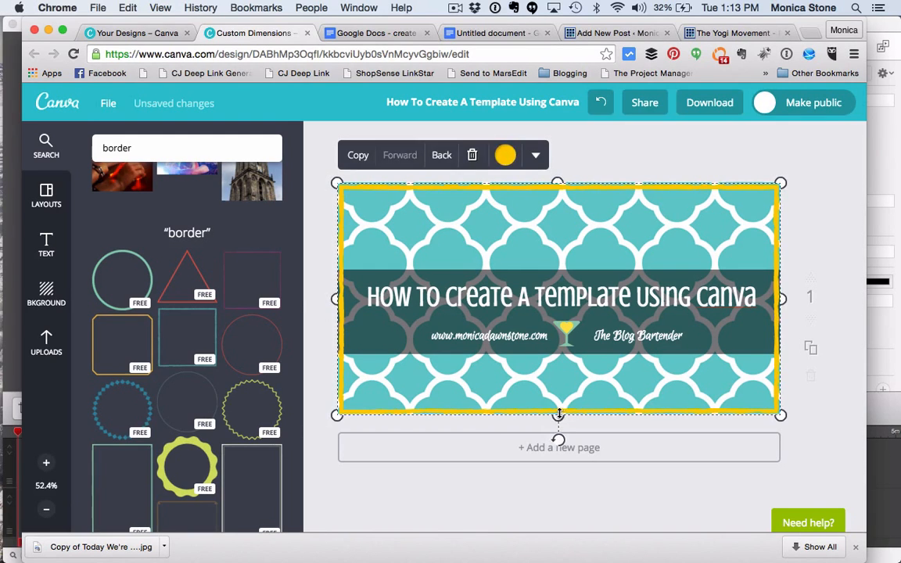
{"action": "left_click_drag", "start_coordinate": [343, 297], "coordinate": [341, 298]}
{"action": "left_click_drag", "start_coordinate": [342, 297], "coordinate": [340, 298]}
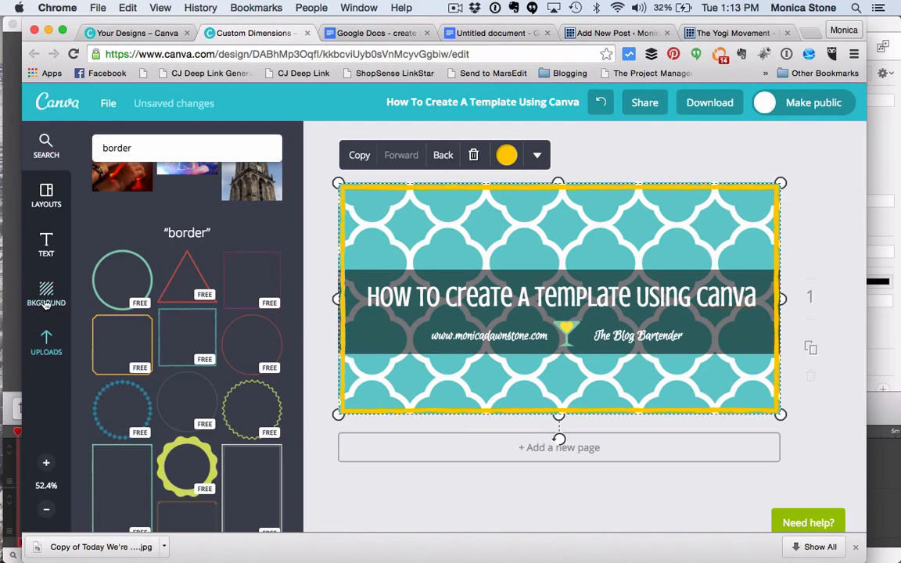
Step: Add the uploaded photo of hands at a laptop, enlarge it beyond the canvas and place it behind the border, band and text
{"action": "left_click", "coordinate": [45, 340]}
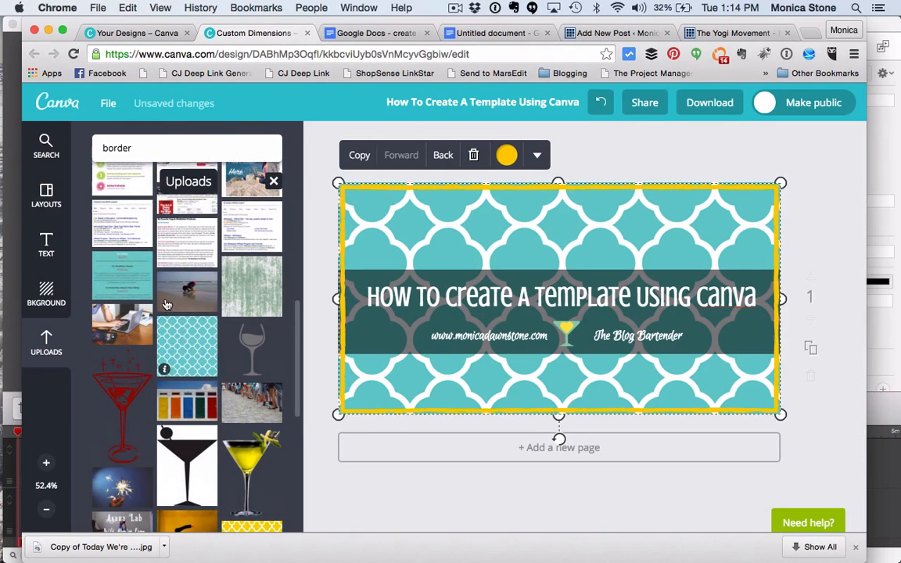
{"action": "left_click", "coordinate": [90, 305]}
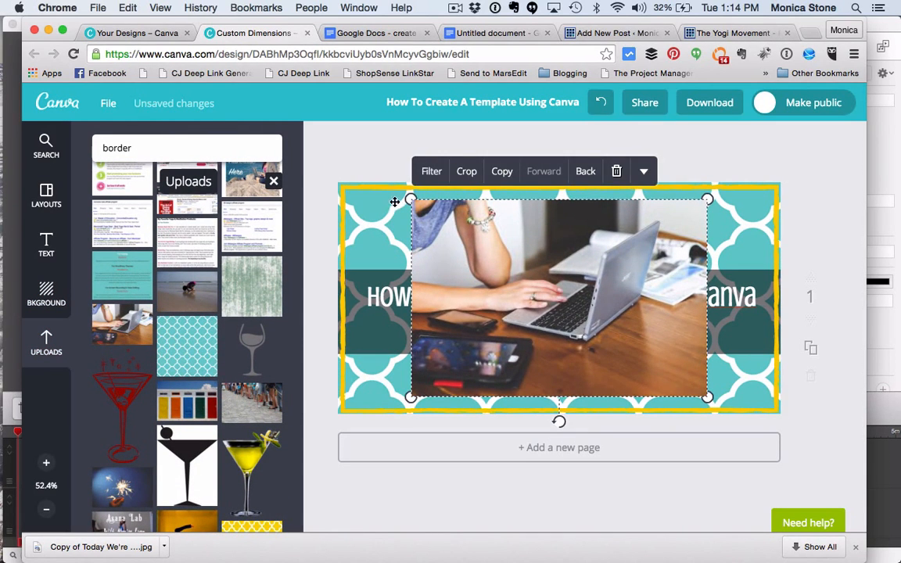
{"action": "left_click_drag", "start_coordinate": [411, 200], "coordinate": [323, 141]}
{"action": "left_click_drag", "start_coordinate": [708, 395], "coordinate": [805, 460]}
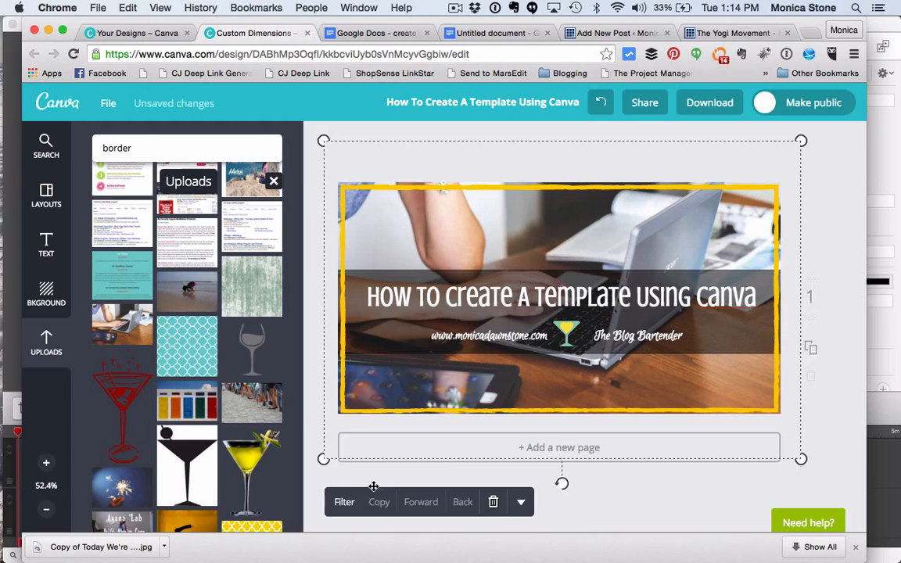
Step: Try the Edge and Epic filters and a transparency of 81 on the laptop photo, and restore the Normal filter
{"action": "left_click", "coordinate": [346, 505]}
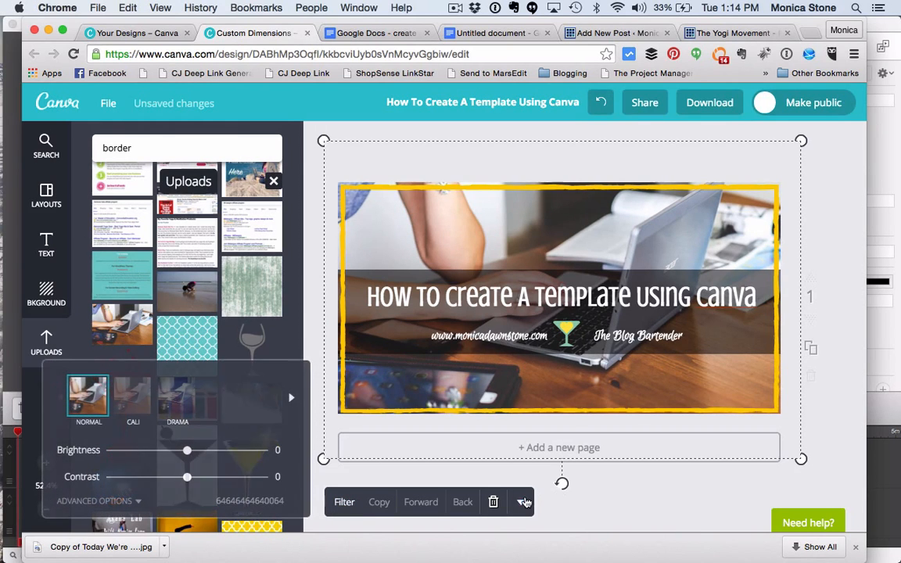
{"action": "left_click", "coordinate": [221, 399]}
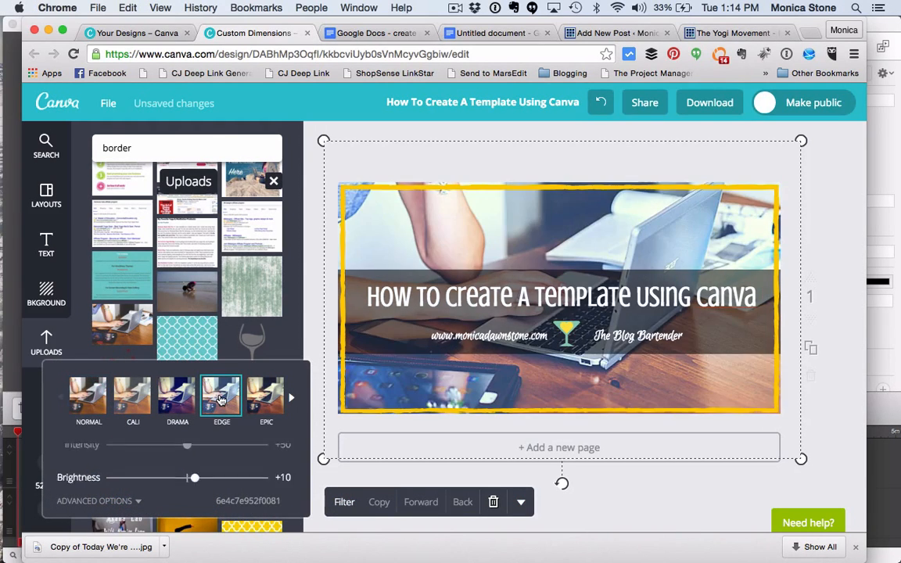
{"action": "left_click", "coordinate": [266, 400]}
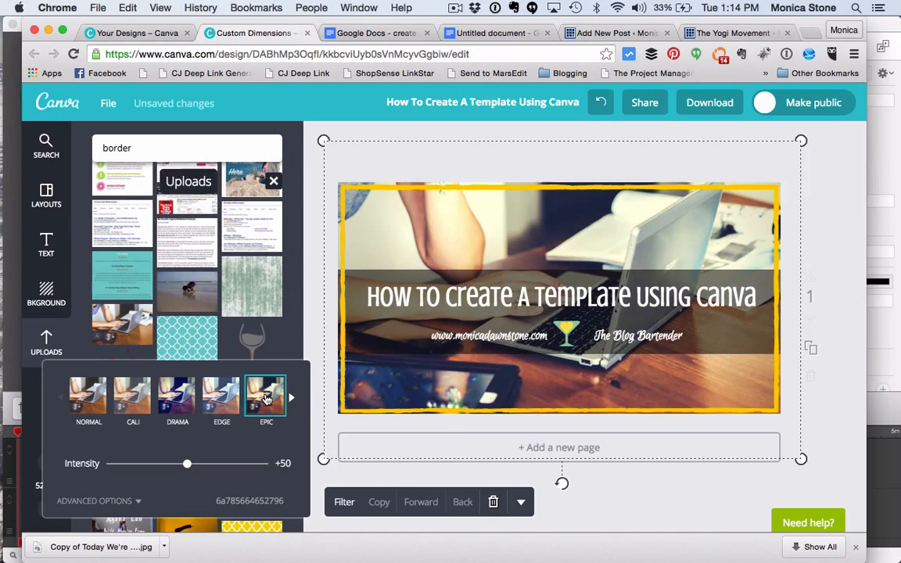
{"action": "left_click", "coordinate": [521, 502]}
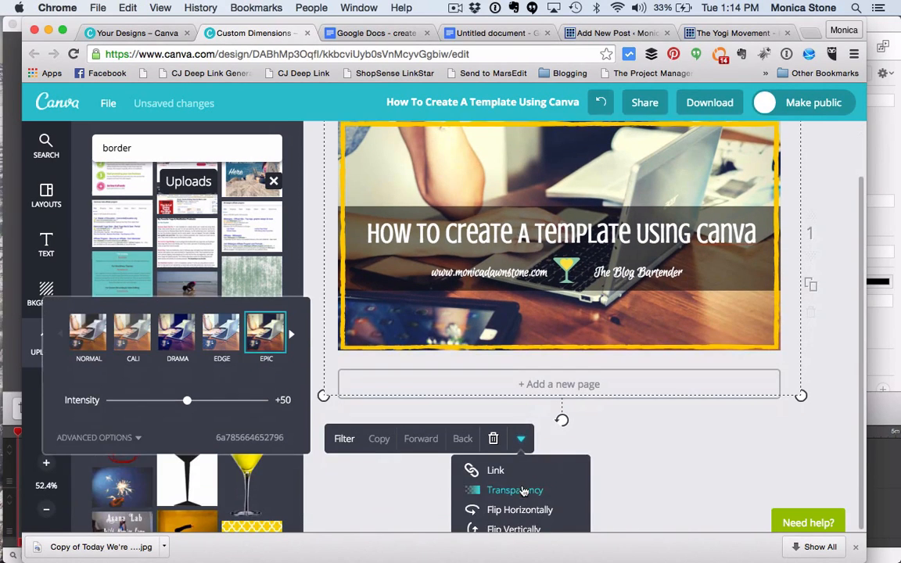
{"action": "left_click", "coordinate": [521, 489]}
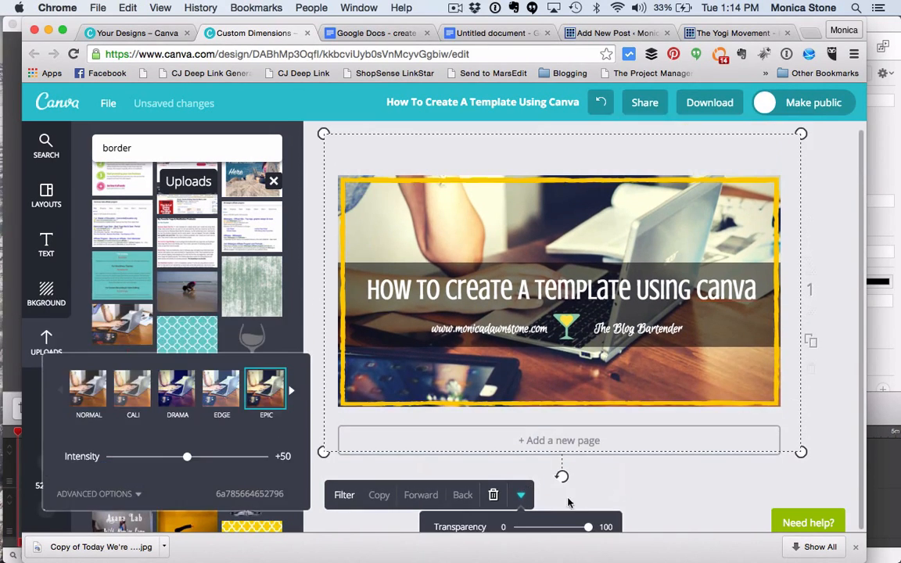
{"action": "left_click_drag", "start_coordinate": [589, 529], "coordinate": [575, 527]}
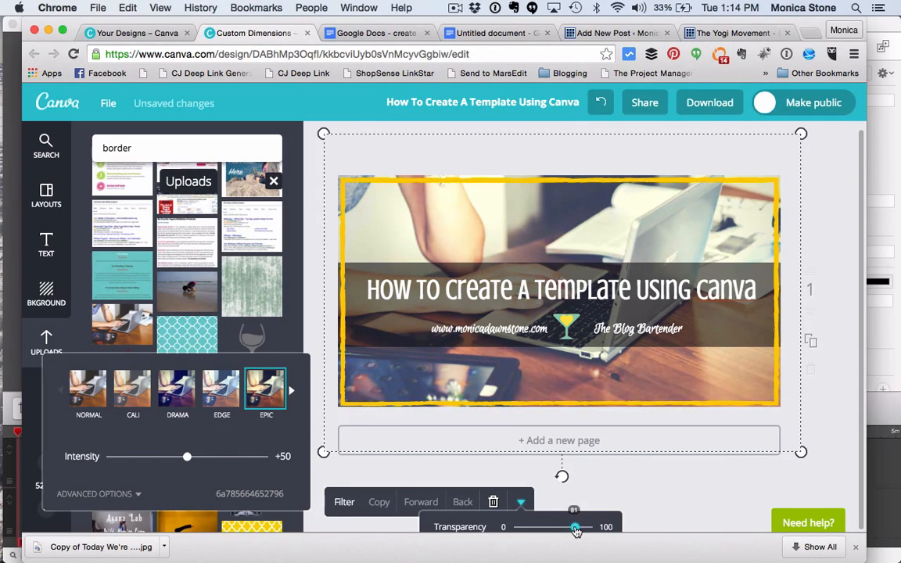
{"action": "left_click", "coordinate": [89, 389]}
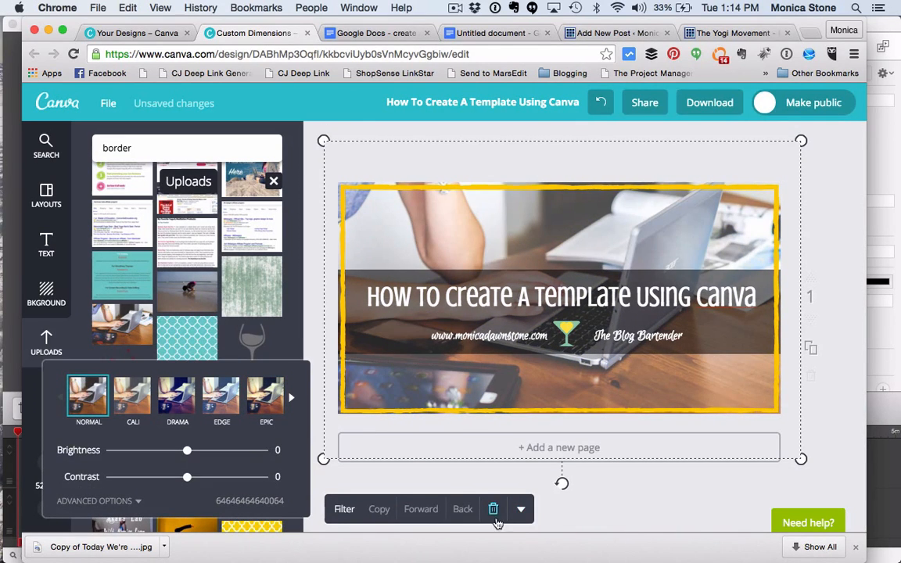
Step: Fade the laptop photo by setting its transparency slightly above the middle of the scale
{"action": "left_click", "coordinate": [521, 509]}
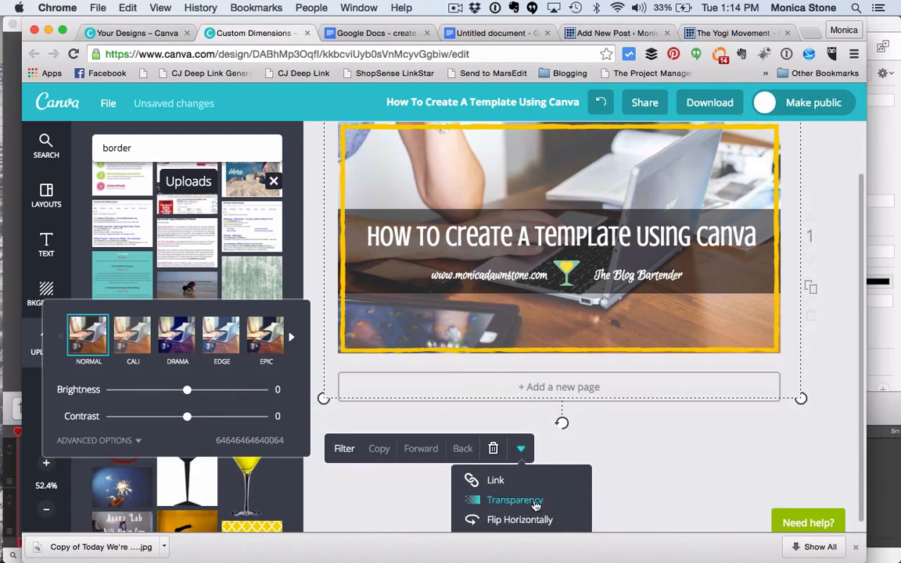
{"action": "left_click", "coordinate": [533, 504]}
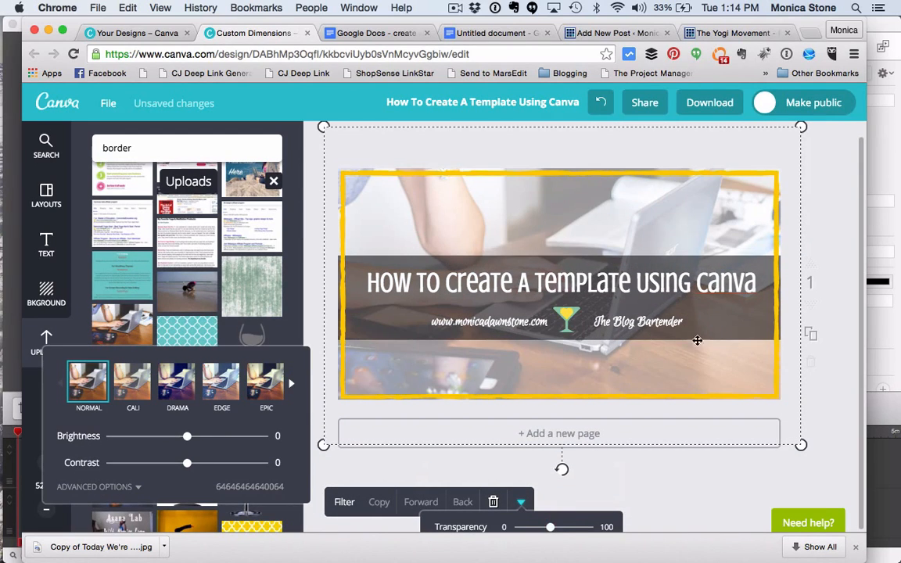
{"action": "left_click", "coordinate": [561, 528]}
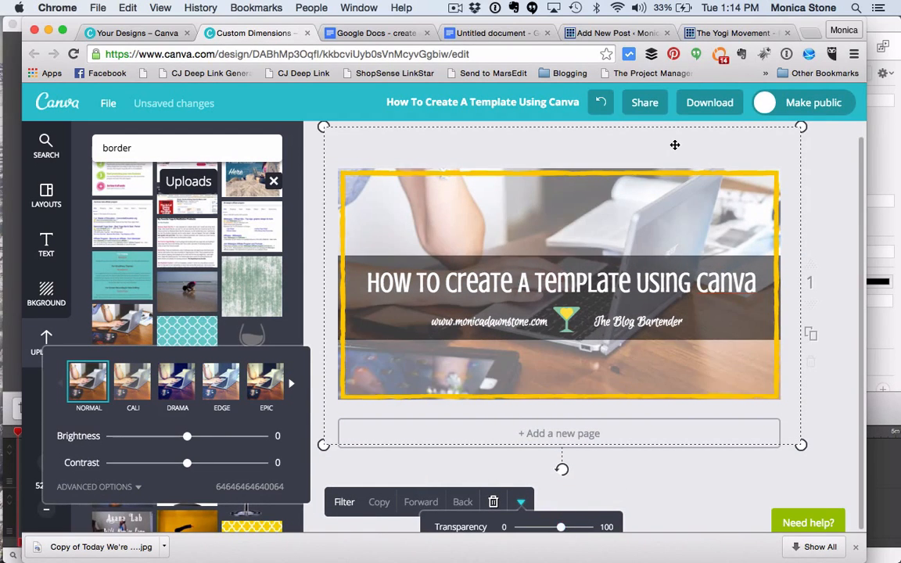
{"action": "left_click", "coordinate": [664, 146]}
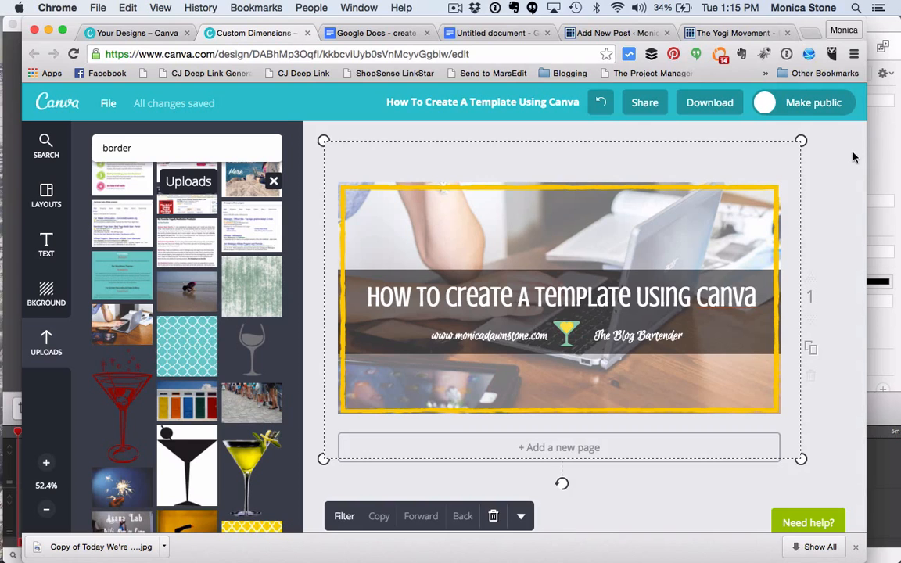
Step: Download the finished design as a JPG image for web
{"action": "left_click", "coordinate": [769, 137]}
{"action": "left_click", "coordinate": [709, 102]}
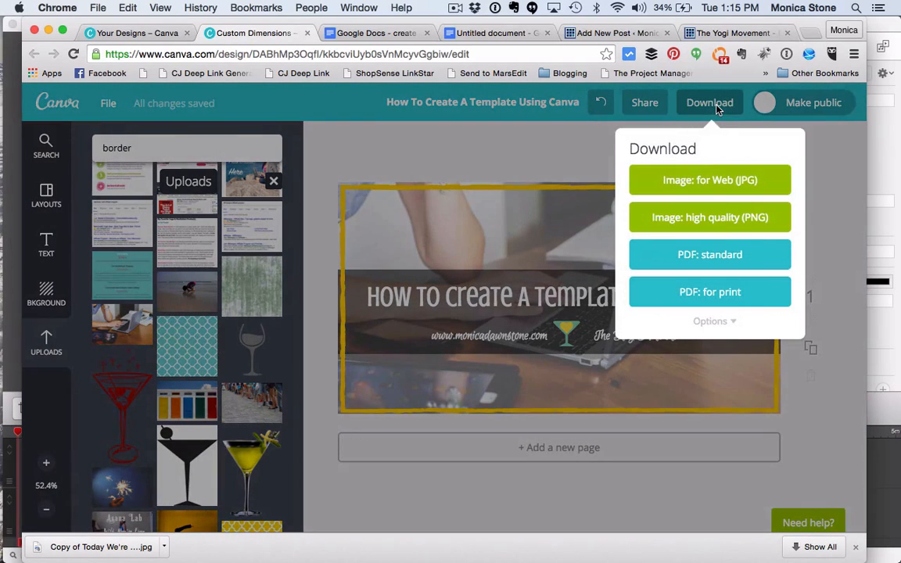
{"action": "left_click", "coordinate": [709, 188]}
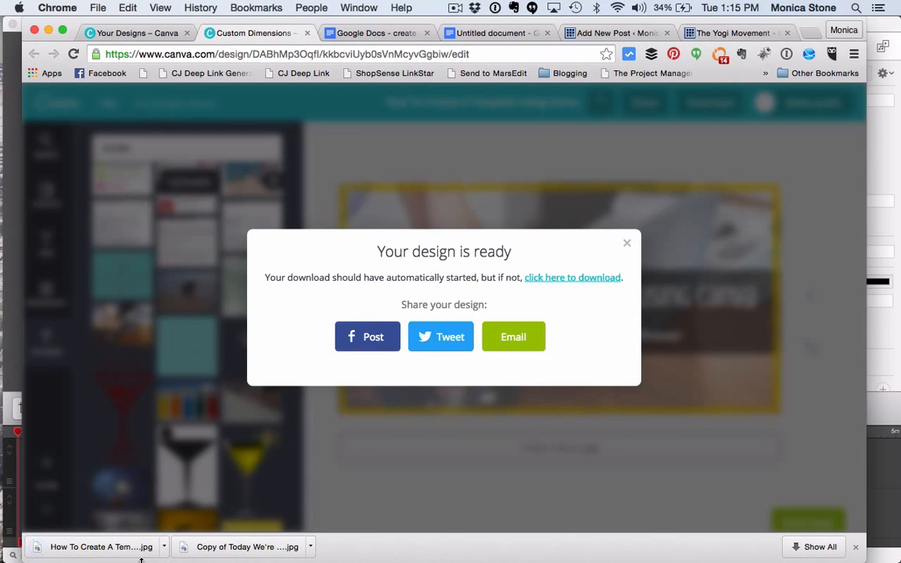
Step: Switch to the WordPress draft post about the Canva template and start setting its featured image
{"action": "left_click", "coordinate": [616, 36]}
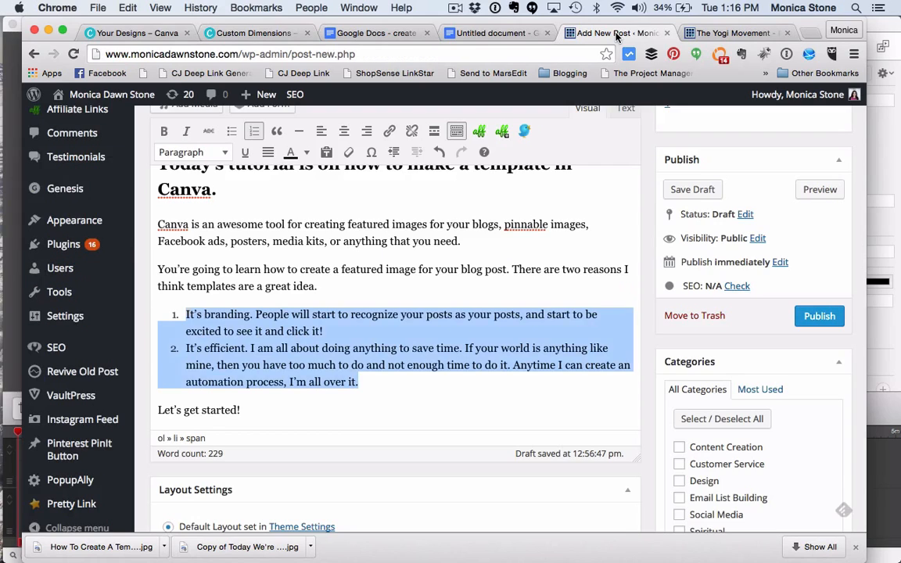
{"action": "scroll", "coordinate": [473, 328], "scroll_direction": "up", "scroll_amount": 10}
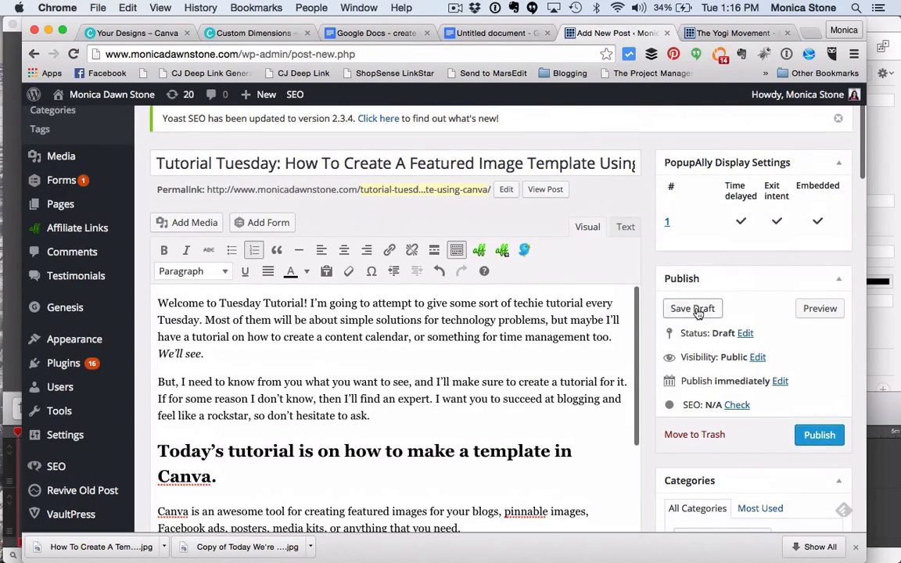
{"action": "scroll", "coordinate": [654, 297], "scroll_direction": "down", "scroll_amount": 10}
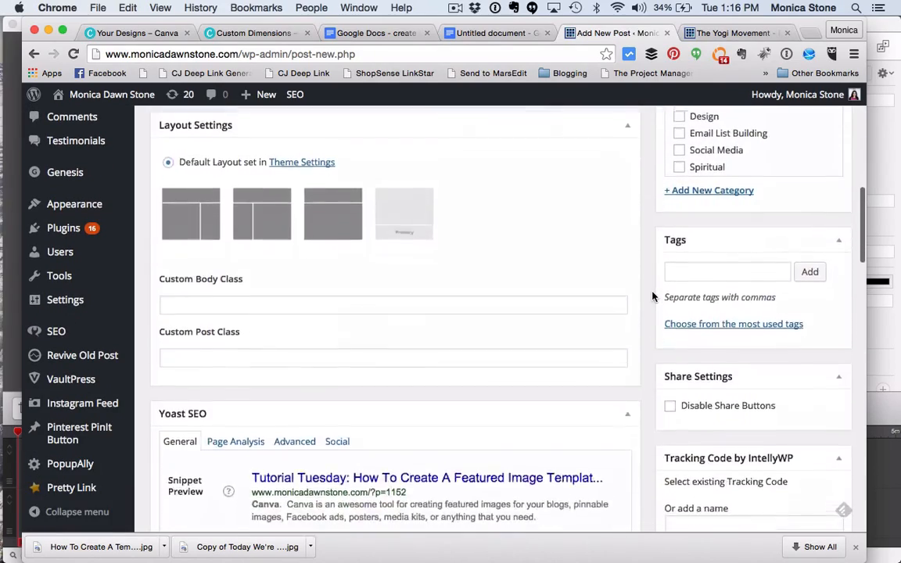
{"action": "scroll", "coordinate": [653, 296], "scroll_direction": "down", "scroll_amount": 8}
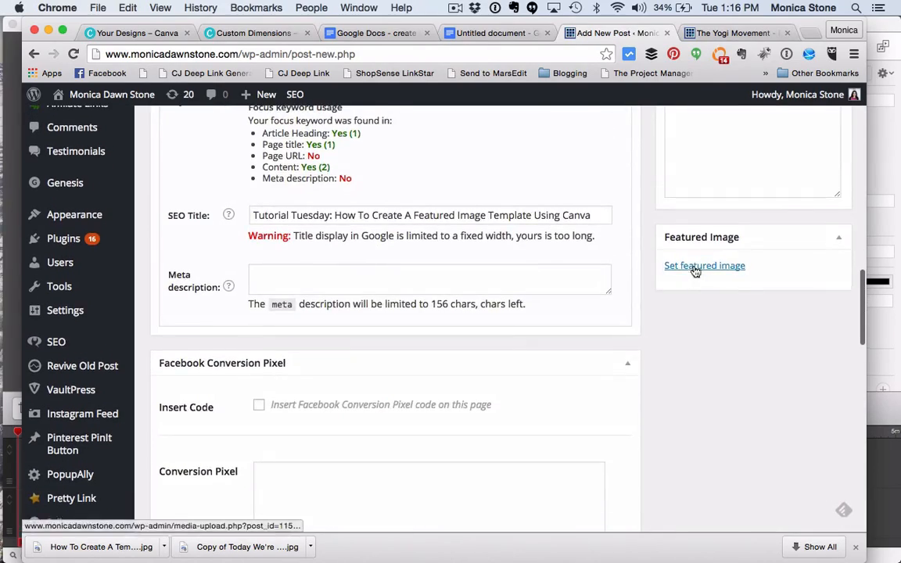
{"action": "left_click", "coordinate": [696, 267]}
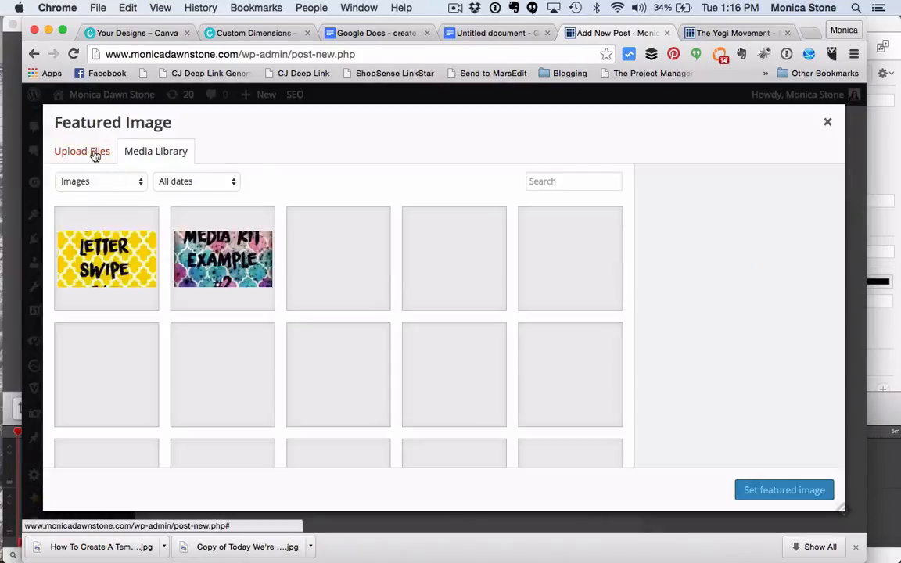
Step: Upload the downloaded "How To Create A Template Using Canva" JPG to the media library for the featured image
{"action": "left_click", "coordinate": [95, 154]}
{"action": "left_click", "coordinate": [437, 339]}
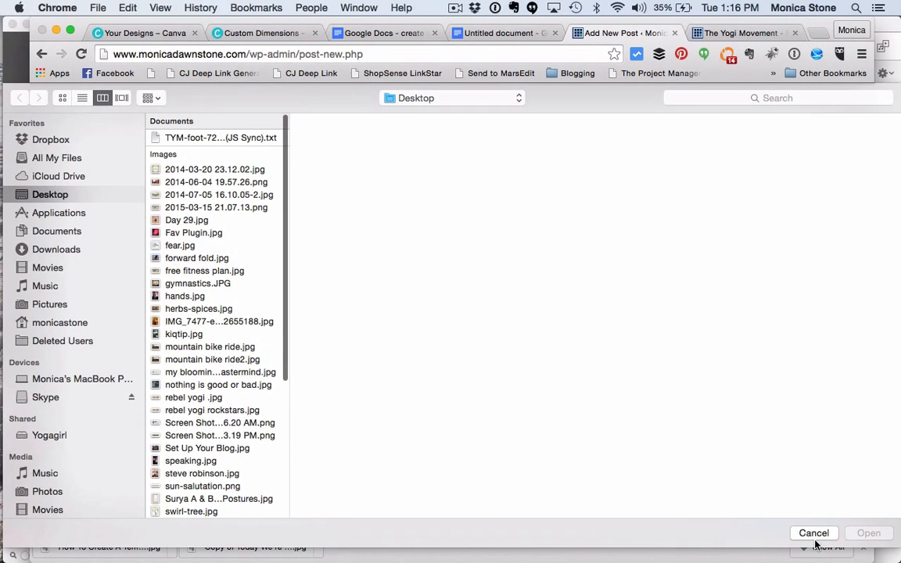
{"action": "left_click", "coordinate": [814, 535]}
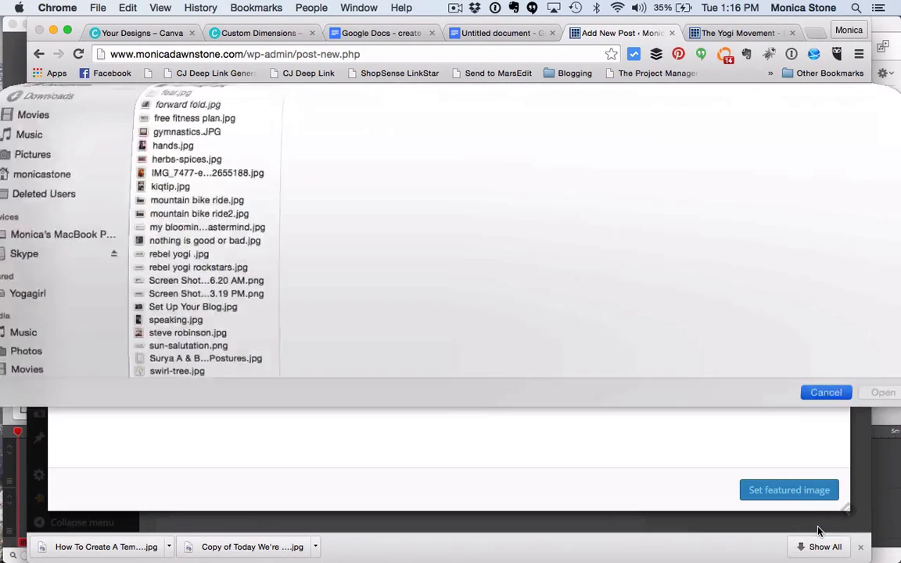
{"action": "left_click_drag", "start_coordinate": [133, 550], "coordinate": [535, 363]}
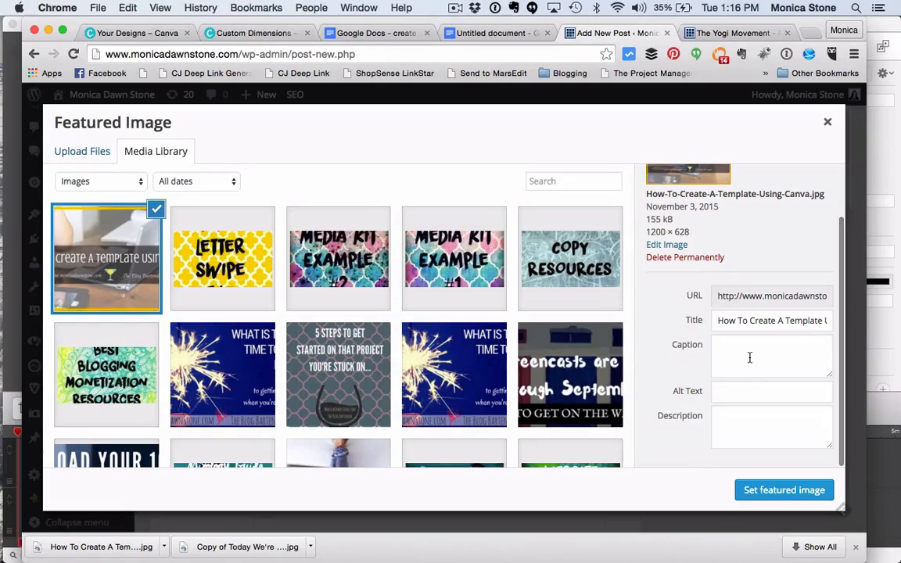
Step: Set the uploaded image's alt text to "How to create a featured image template for your blog"
{"action": "left_click", "coordinate": [735, 392]}
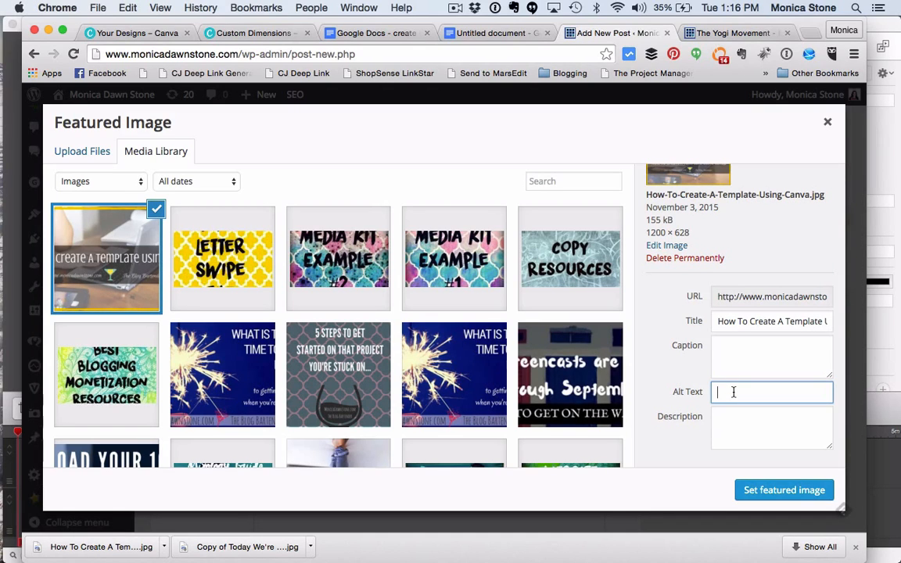
{"action": "type", "text": "How to create a template for your blog"}
{"action": "left_click", "coordinate": [739, 393]}
{"action": "type", "text": "featured image templa"}
Step: Extend the alt text with "using canva.com, and also why it's more efficient."
{"action": "left_click_drag", "start_coordinate": [819, 393], "coordinate": [847, 396]}
{"action": "left_click", "coordinate": [830, 393]}
{"action": "type", "text": "using canva.com, and also"}
{"action": "type", "text": " w"}
{"action": "type", "text": "hy it"}
{"action": "type", "text": "'s more ef"}
{"action": "type", "text": "ficient."}
Step: Check the finished alt text and set the uploaded template graphic as the post's featured image
{"action": "key", "text": "super+a"}
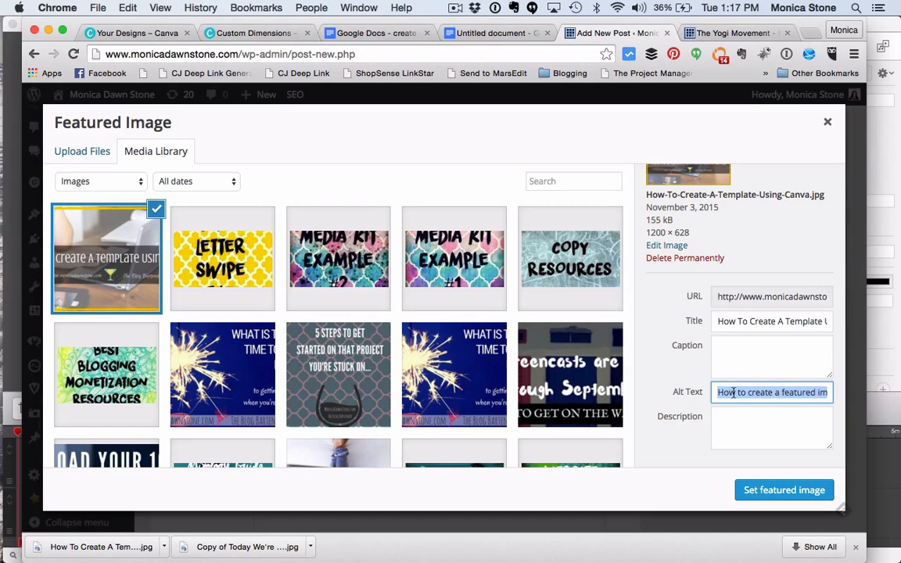
{"action": "left_click", "coordinate": [815, 388]}
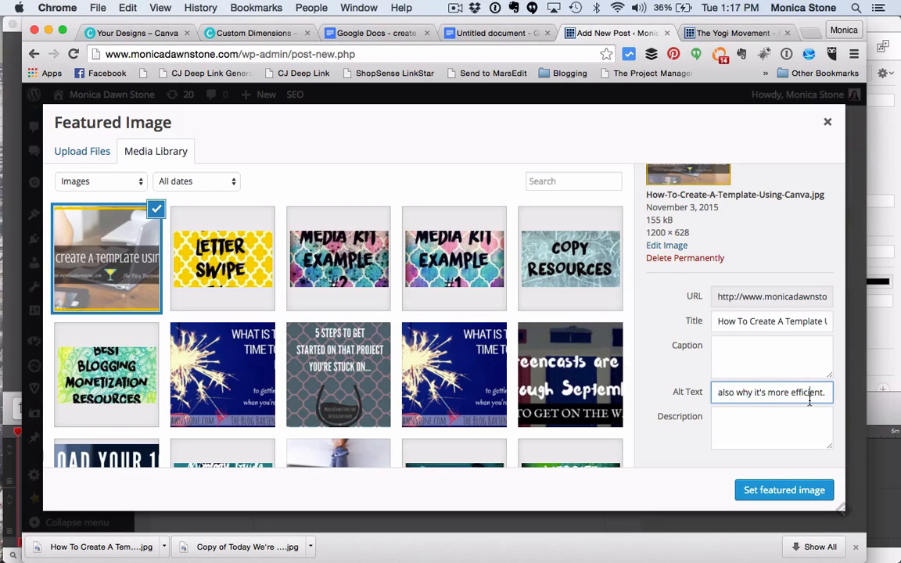
{"action": "left_click", "coordinate": [788, 491]}
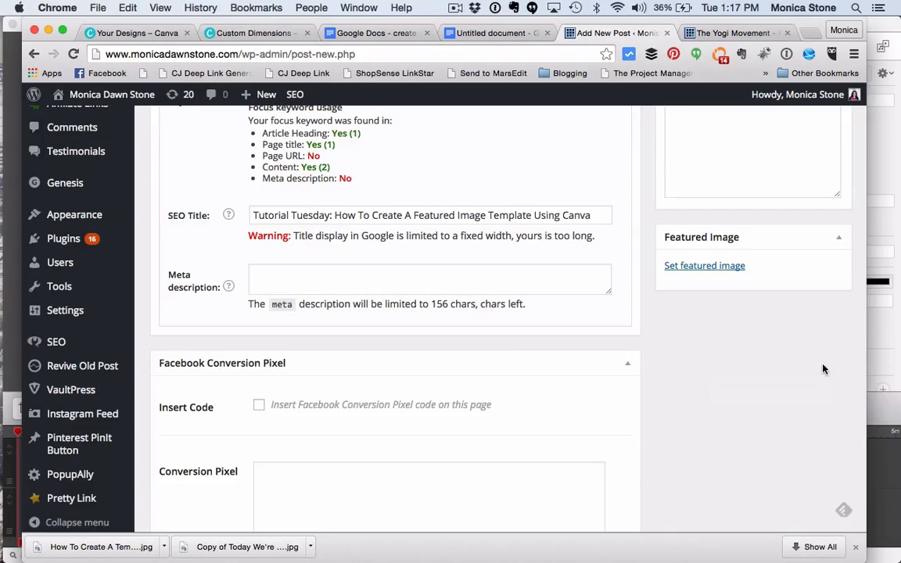
{"action": "scroll", "coordinate": [823, 367], "scroll_direction": "up", "scroll_amount": 15}
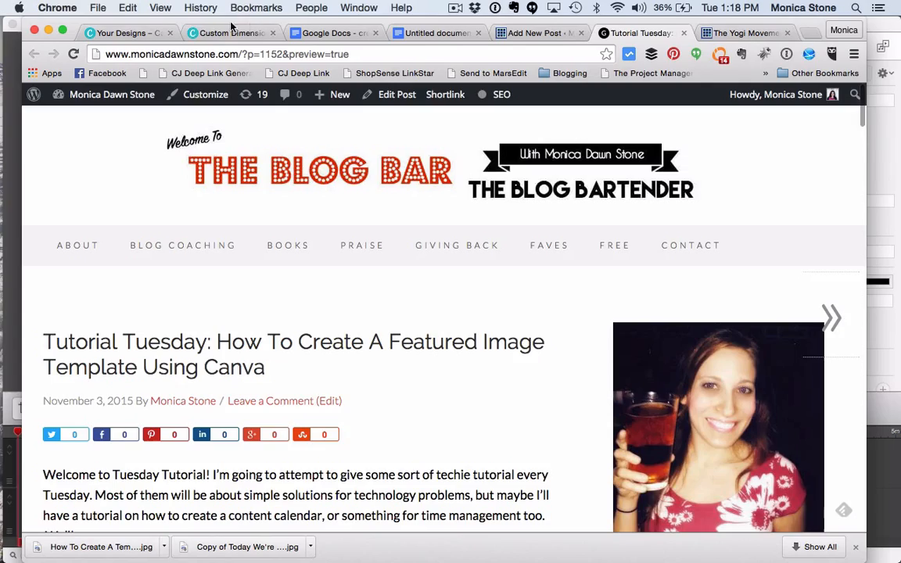
Step: Switch back to the open Canva design "How To Create A Template Using Canva"
{"action": "left_click", "coordinate": [188, 34]}
{"action": "left_click", "coordinate": [147, 36]}
{"action": "left_click", "coordinate": [188, 36]}
{"action": "left_click", "coordinate": [627, 242]}
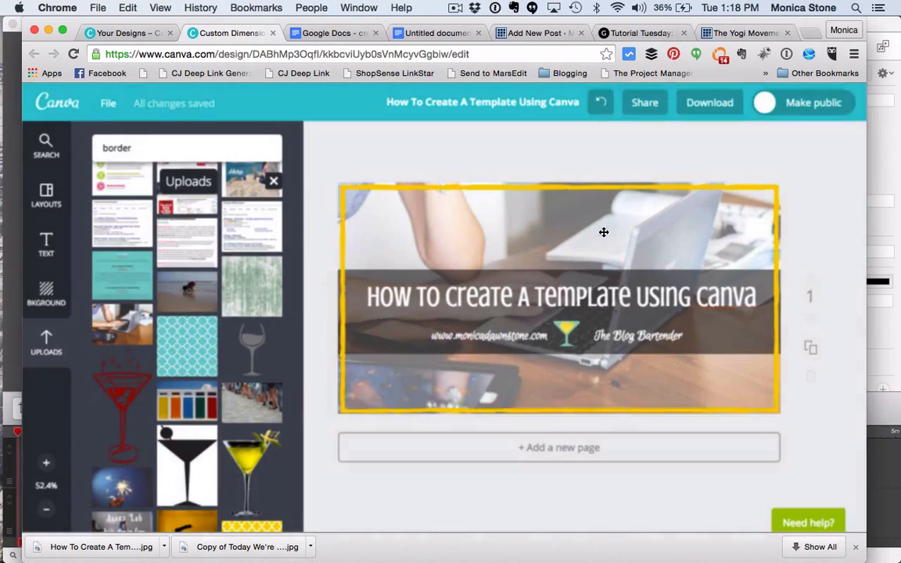
{"action": "left_click", "coordinate": [213, 54]}
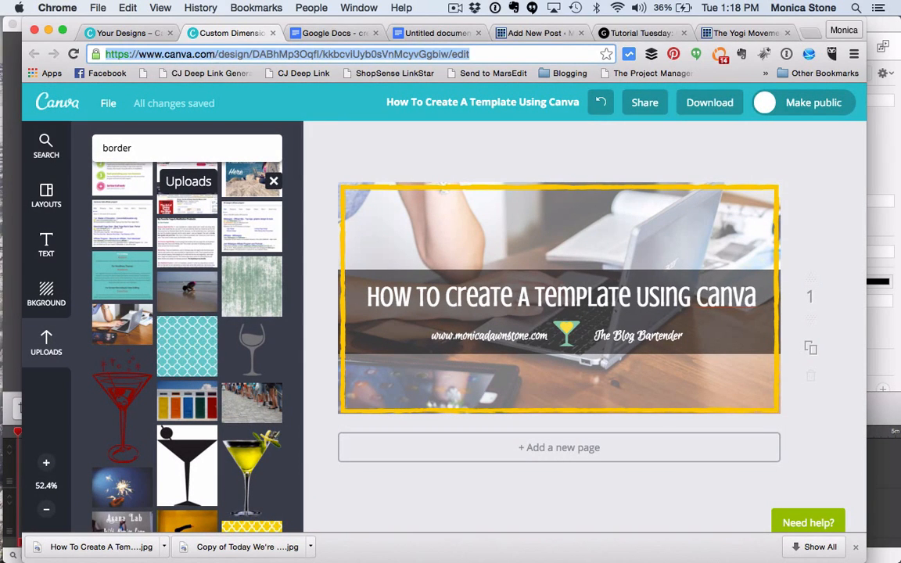
{"action": "type", "text": "cn"}
{"action": "key", "text": "Return"}
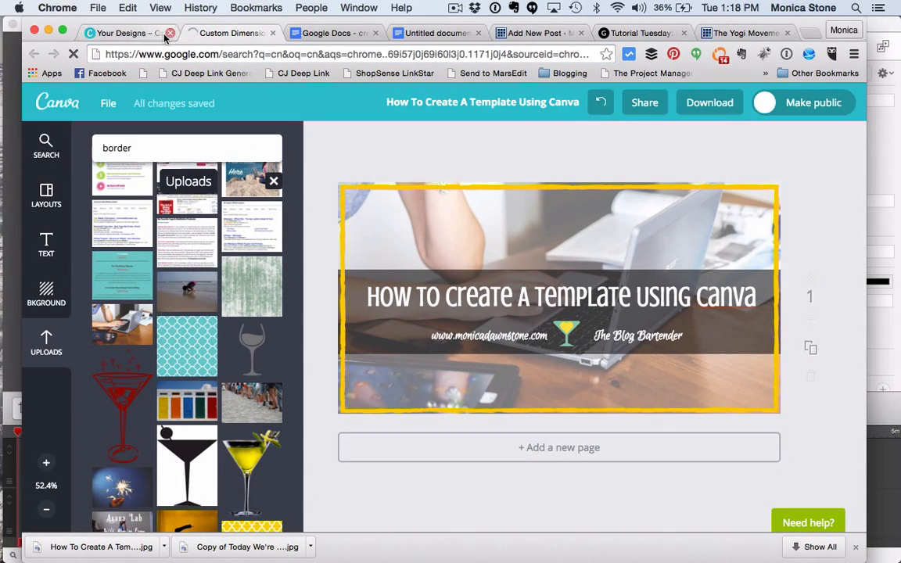
Step: Close the extra Canva tab, load canva.com to list the saved designs, and dismiss the browser's downloads bar
{"action": "left_click", "coordinate": [170, 33]}
{"action": "left_click", "coordinate": [165, 53]}
{"action": "type", "text": "canva.com"}
{"action": "key", "text": "Return"}
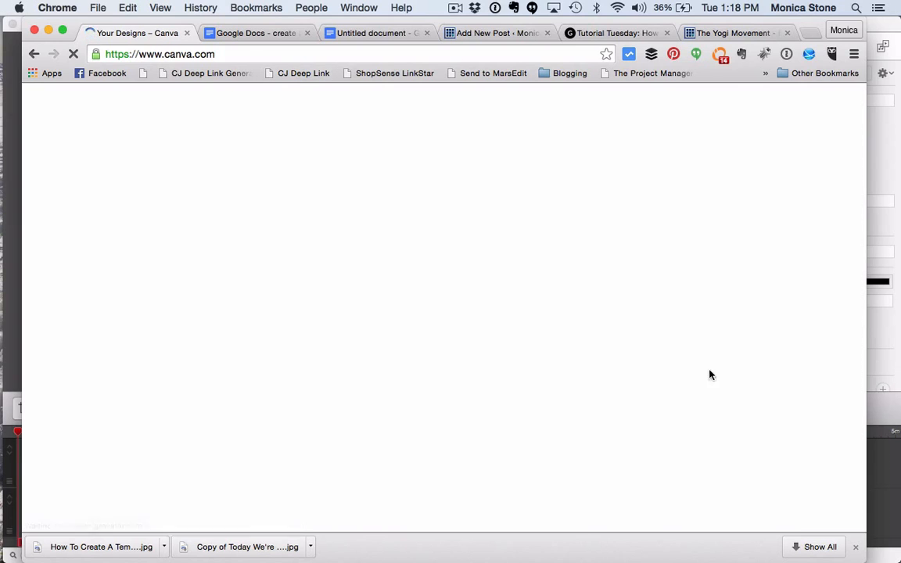
{"action": "left_click", "coordinate": [857, 549]}
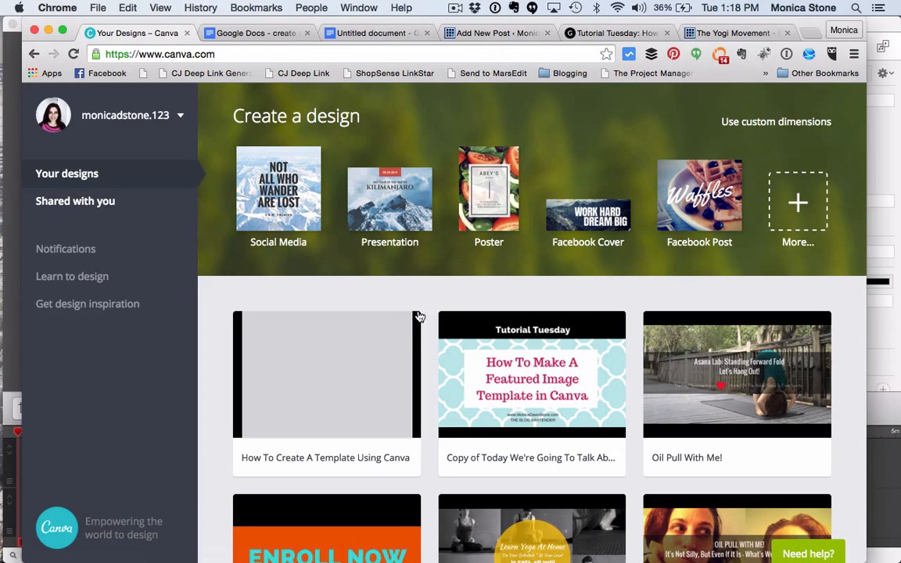
{"action": "scroll", "coordinate": [350, 407], "scroll_direction": "down", "scroll_amount": 1}
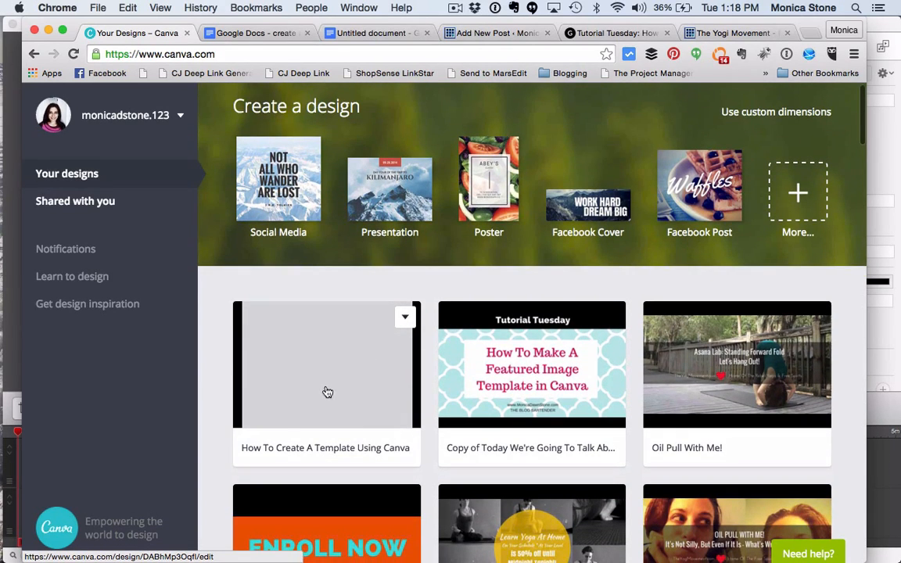
{"action": "right_click", "coordinate": [251, 448]}
{"action": "left_click", "coordinate": [329, 425]}
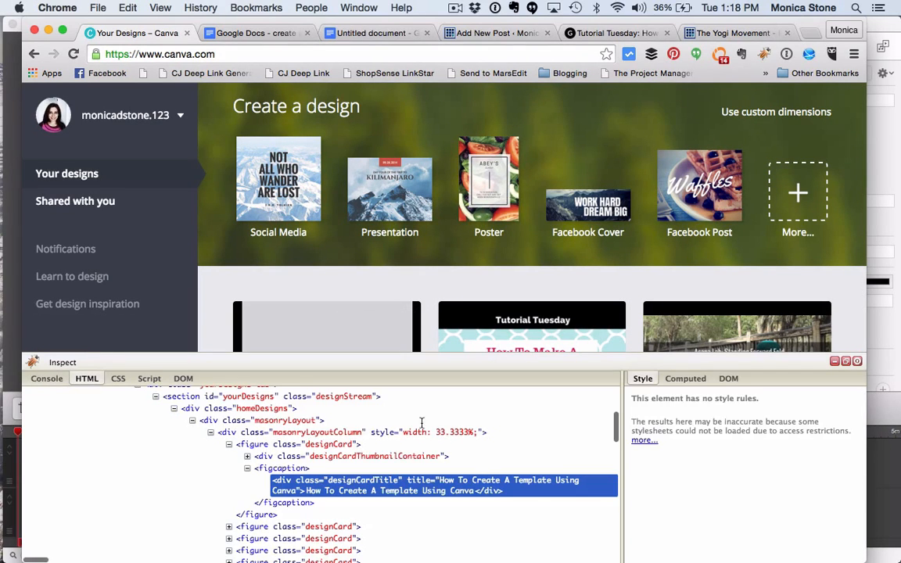
{"action": "left_click", "coordinate": [835, 362]}
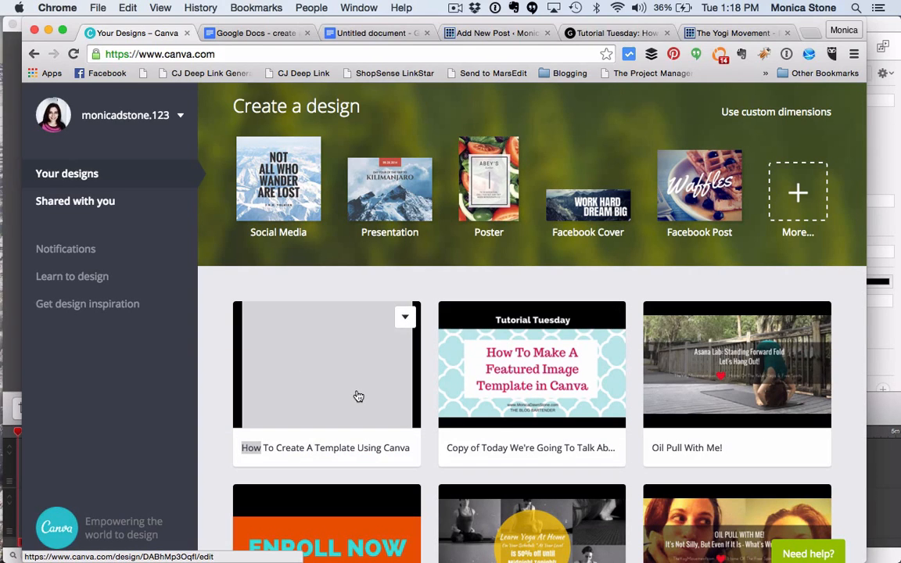
Step: Duplicate the "How To Create A Template Using Canva" design and open the copy for editing
{"action": "left_click", "coordinate": [403, 320]}
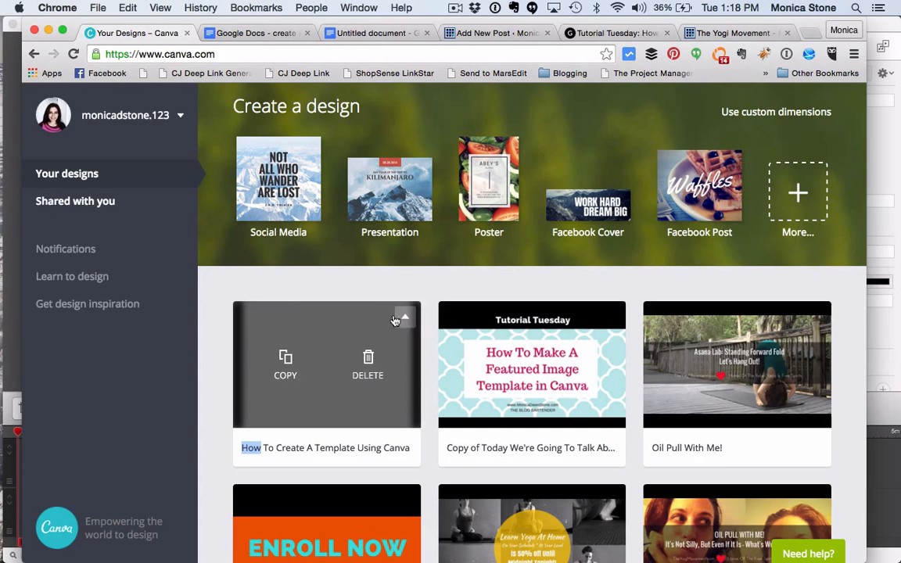
{"action": "left_click", "coordinate": [288, 358]}
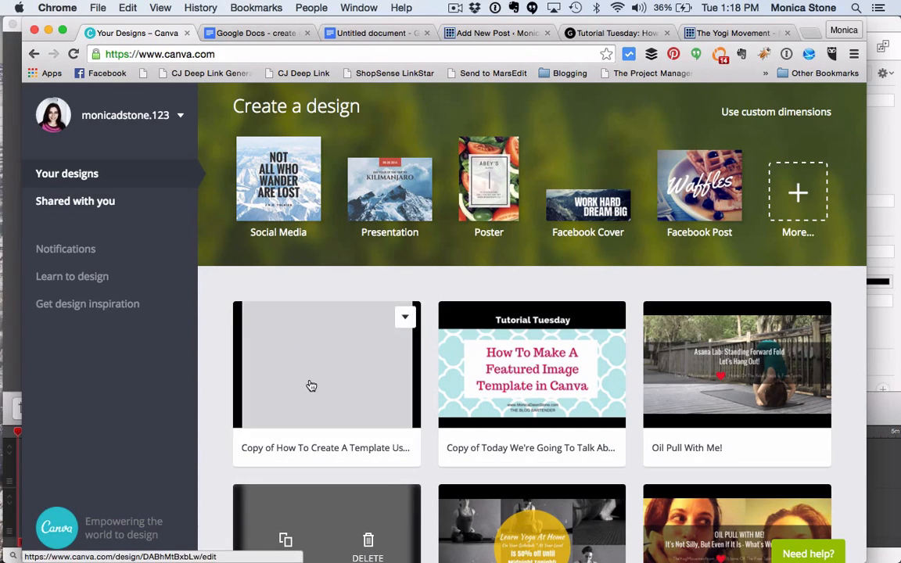
{"action": "scroll", "coordinate": [308, 384], "scroll_direction": "down", "scroll_amount": 2}
{"action": "left_click", "coordinate": [338, 331]}
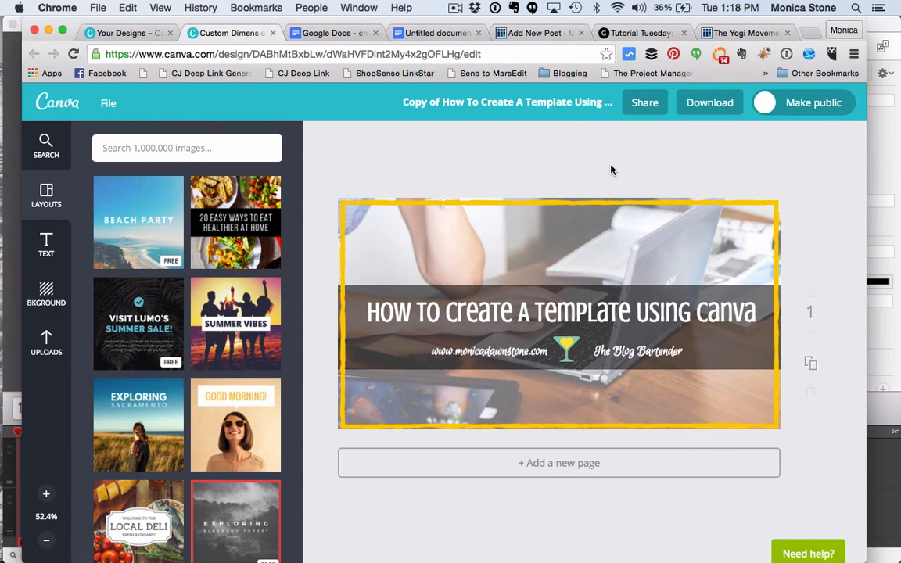
Step: Rename the copied design as "How to become a better writer"
{"action": "left_click", "coordinate": [564, 105]}
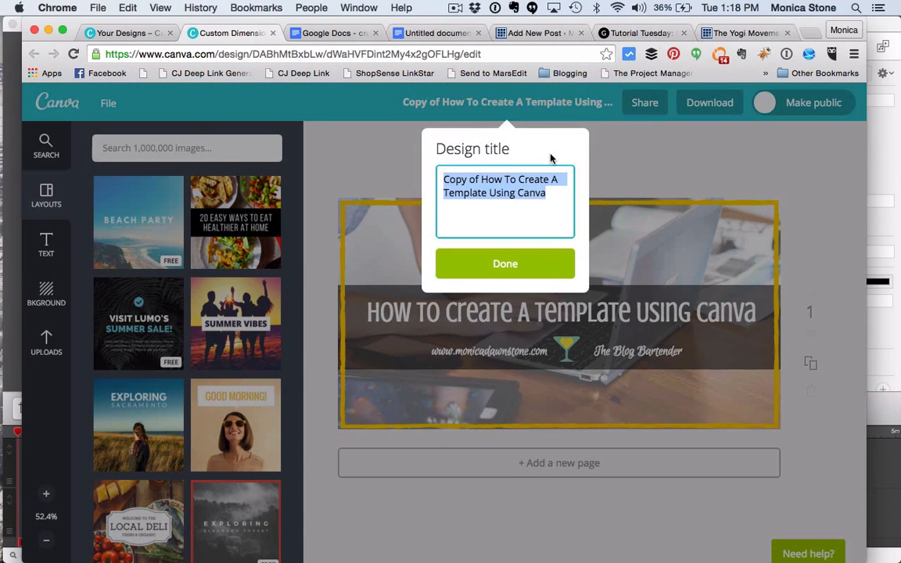
{"action": "type", "text": "How to become a better writer"}
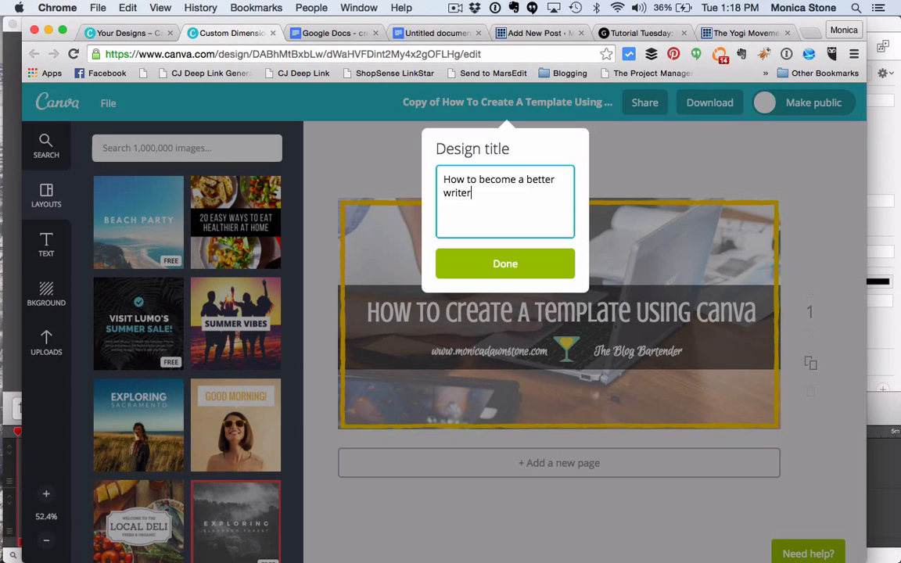
{"action": "left_click", "coordinate": [623, 141]}
{"action": "left_click", "coordinate": [460, 319]}
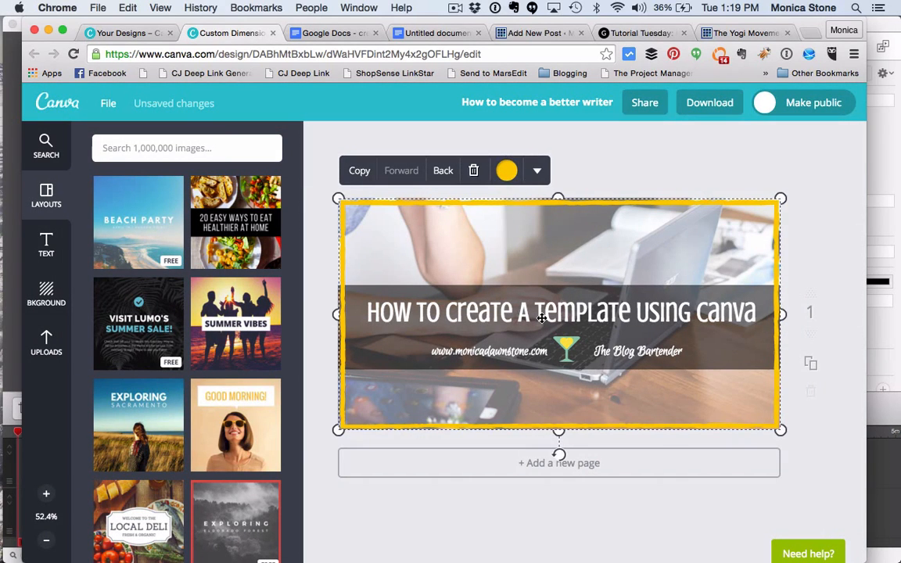
{"action": "right_click", "coordinate": [460, 311]}
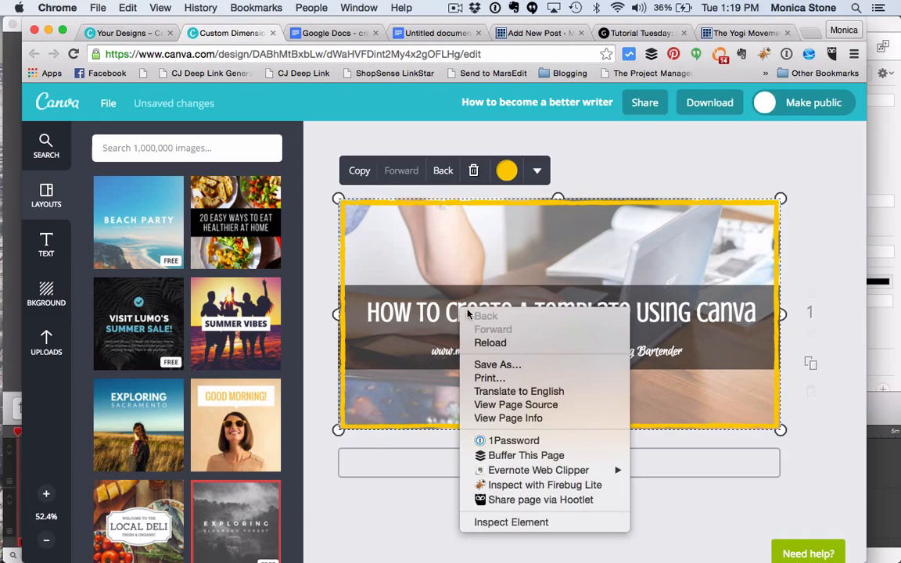
{"action": "left_click", "coordinate": [450, 258]}
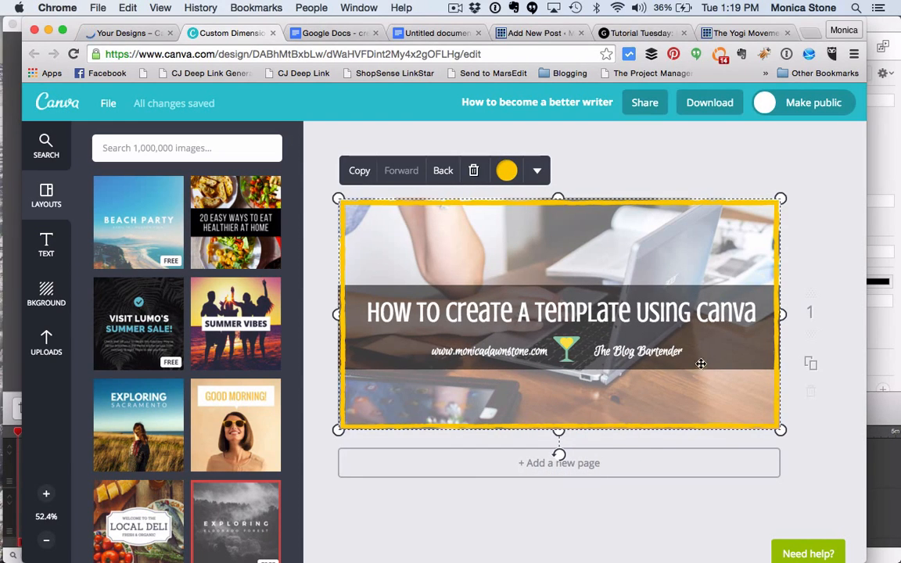
Step: Move the yellow border down away from the text and replace the headline with "How to become a better writer"
{"action": "left_click_drag", "start_coordinate": [700, 356], "coordinate": [702, 362]}
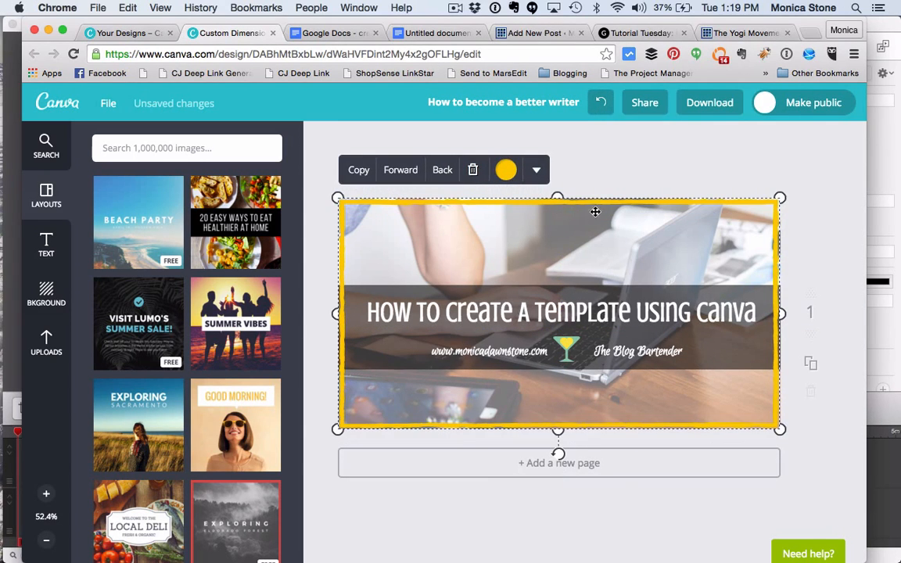
{"action": "left_click_drag", "start_coordinate": [589, 223], "coordinate": [638, 416]}
{"action": "left_click", "coordinate": [642, 313]}
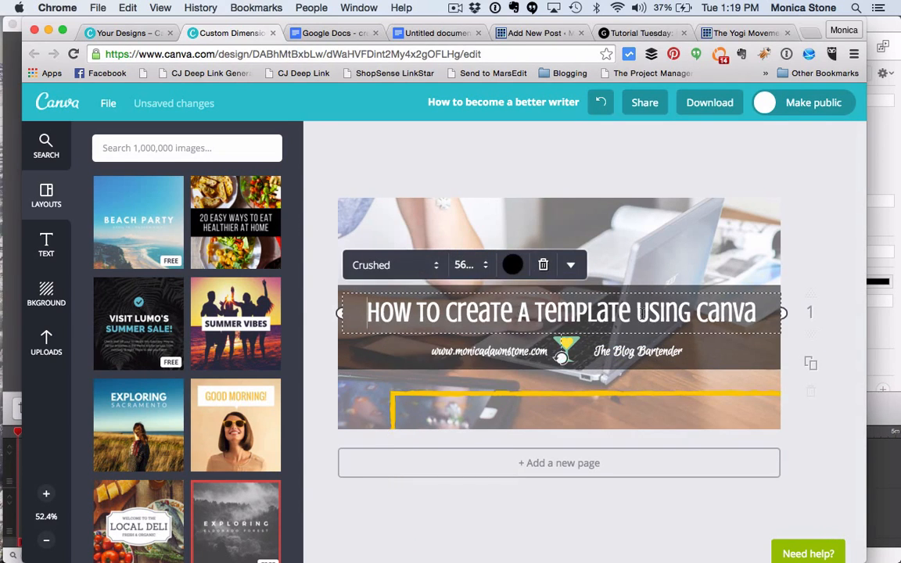
{"action": "left_click_drag", "start_coordinate": [758, 313], "coordinate": [385, 294]}
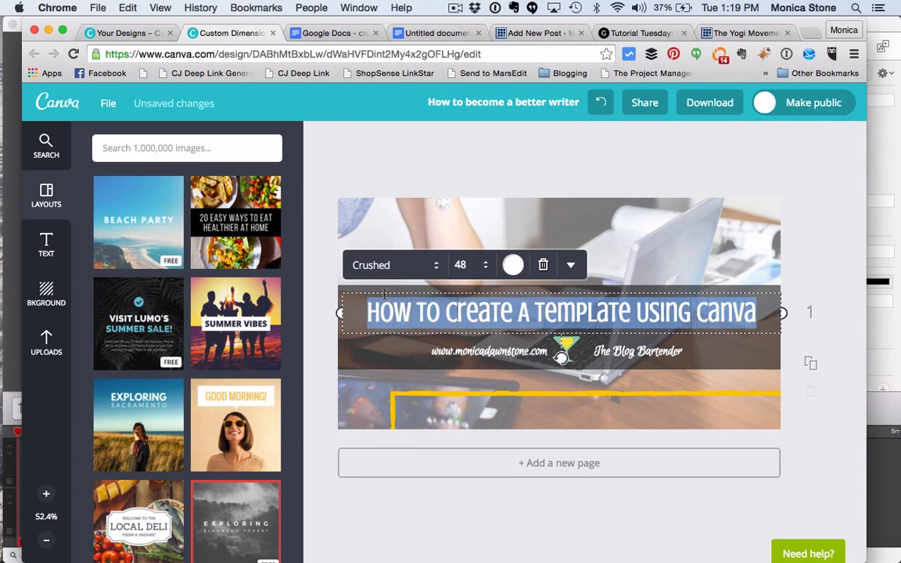
{"action": "type", "text": "How to bec"}
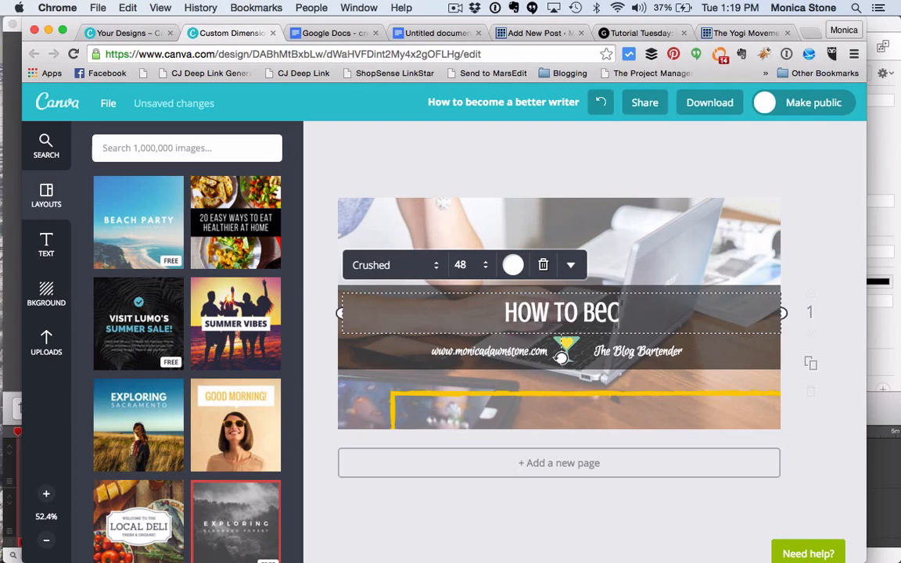
{"action": "type", "text": "ome a bett"}
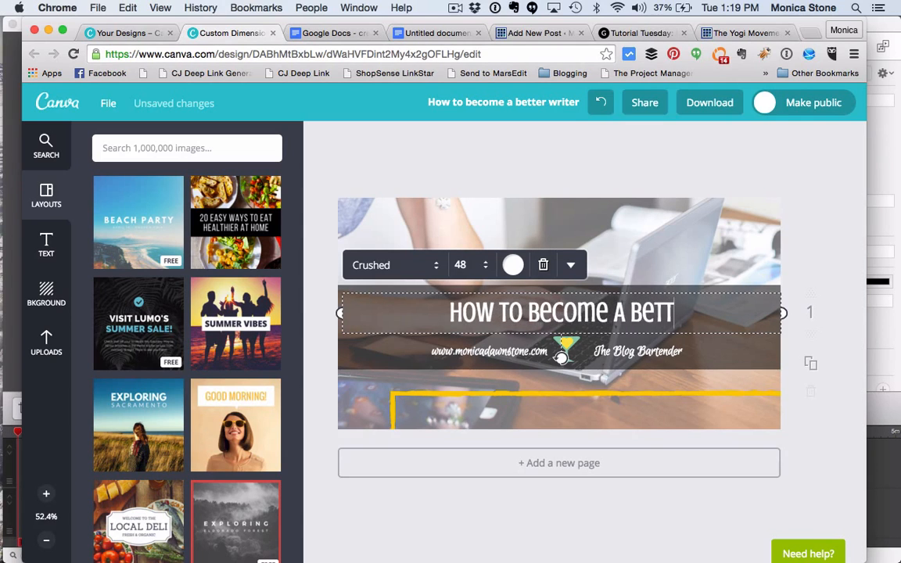
{"action": "type", "text": "er writer"}
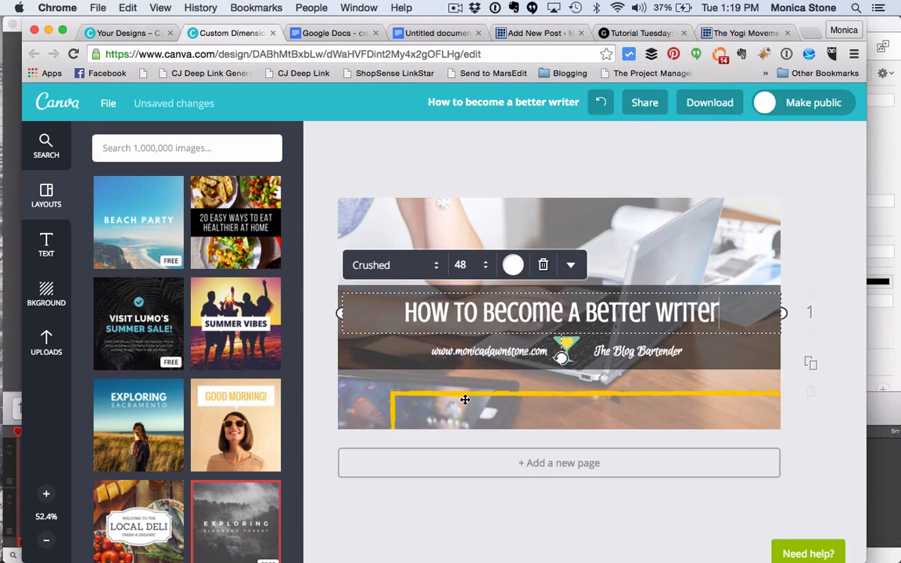
Step: Delete the old desk photo behind the headline band
{"action": "left_click", "coordinate": [356, 389]}
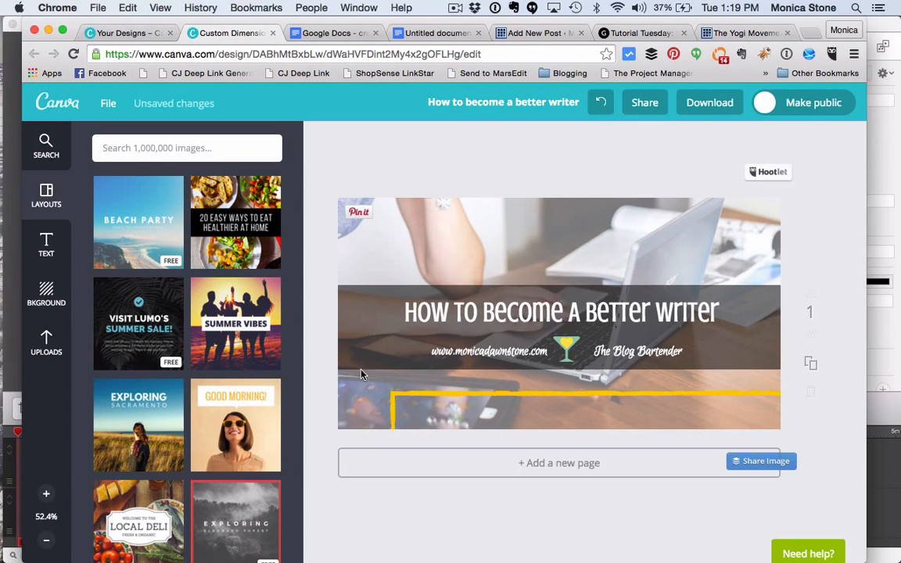
{"action": "left_click", "coordinate": [365, 294]}
{"action": "left_click", "coordinate": [488, 533]}
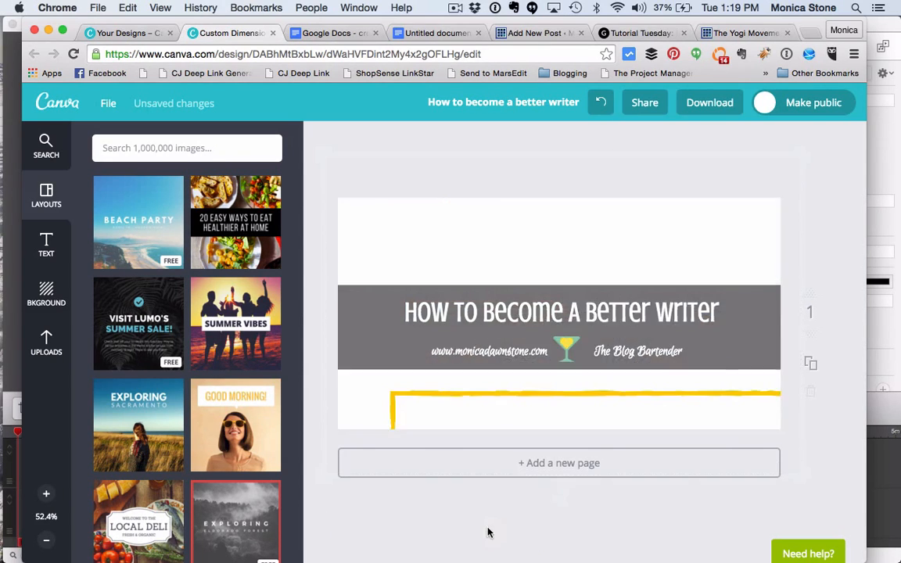
Step: Add the free stock photo of hands typing on a black laptop as the background, enlarged to cover the whole design
{"action": "left_click", "coordinate": [46, 343]}
{"action": "scroll", "coordinate": [234, 381], "scroll_direction": "down", "scroll_amount": 5}
{"action": "scroll", "coordinate": [233, 381], "scroll_direction": "up", "scroll_amount": 4}
{"action": "scroll", "coordinate": [233, 381], "scroll_direction": "up", "scroll_amount": 1}
{"action": "left_click", "coordinate": [46, 146]}
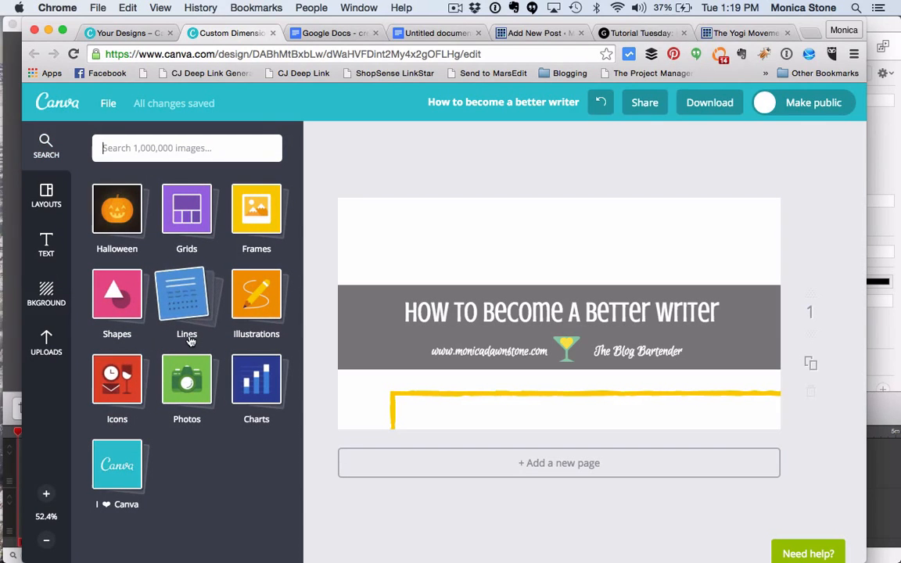
{"action": "left_click", "coordinate": [188, 384]}
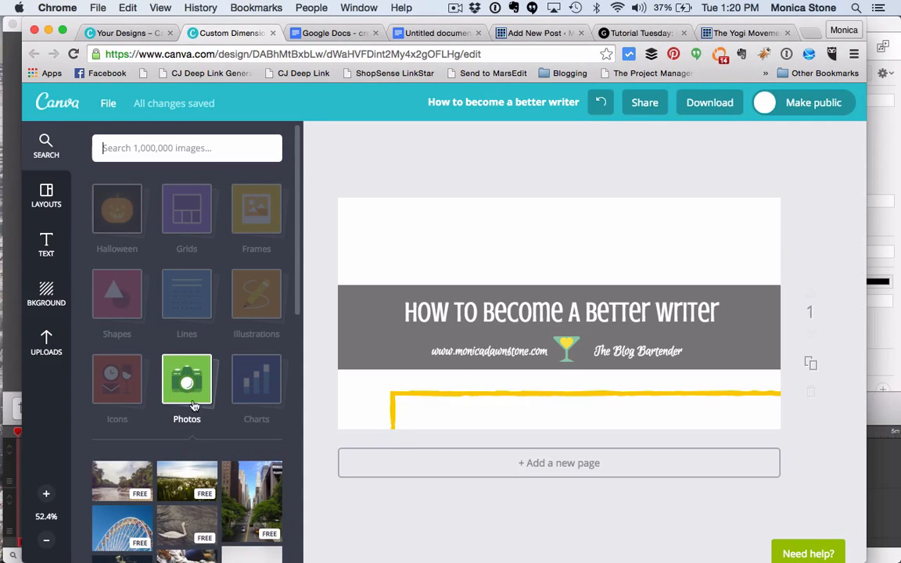
{"action": "scroll", "coordinate": [180, 470], "scroll_direction": "down", "scroll_amount": 15}
{"action": "scroll", "coordinate": [178, 475], "scroll_direction": "up", "scroll_amount": 3}
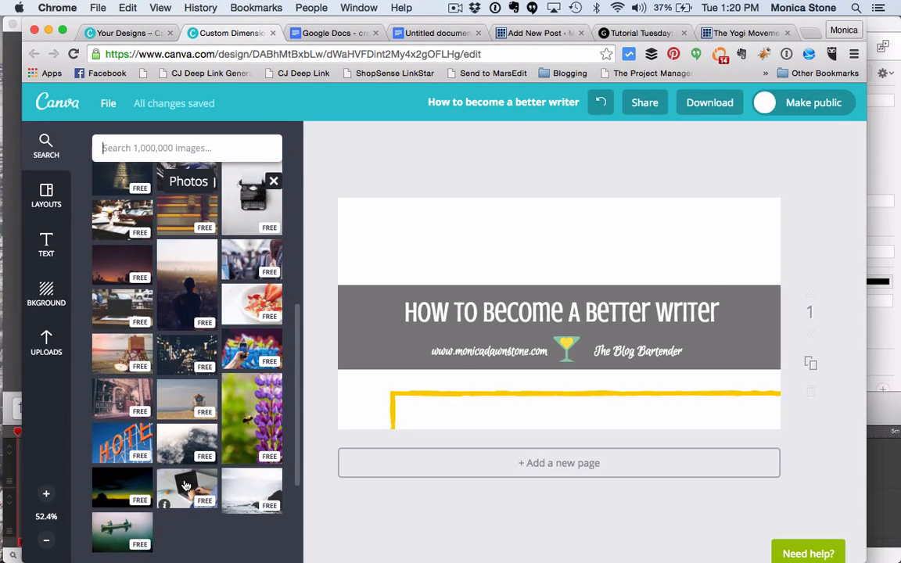
{"action": "left_click", "coordinate": [185, 486]}
{"action": "left_click_drag", "start_coordinate": [375, 191], "coordinate": [318, 156]}
{"action": "left_click_drag", "start_coordinate": [706, 413], "coordinate": [795, 467]}
Step: Lower the new background photo's transparency setting to fade it slightly
{"action": "left_click", "coordinate": [521, 145]}
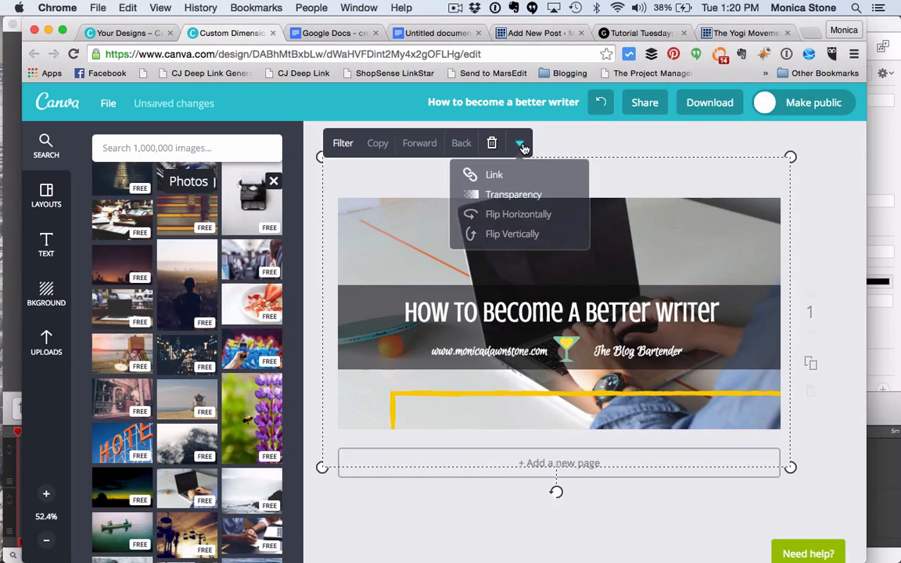
{"action": "left_click", "coordinate": [477, 194]}
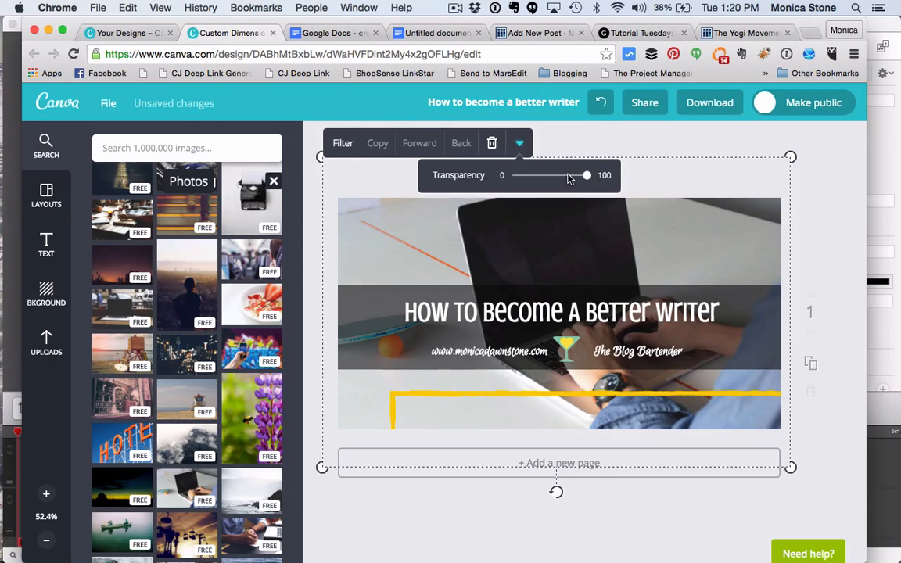
{"action": "left_click_drag", "start_coordinate": [570, 179], "coordinate": [565, 177]}
{"action": "left_click", "coordinate": [813, 201]}
Step: Move the border back into place around the design's edges and recolour it green
{"action": "left_click_drag", "start_coordinate": [605, 366], "coordinate": [658, 202]}
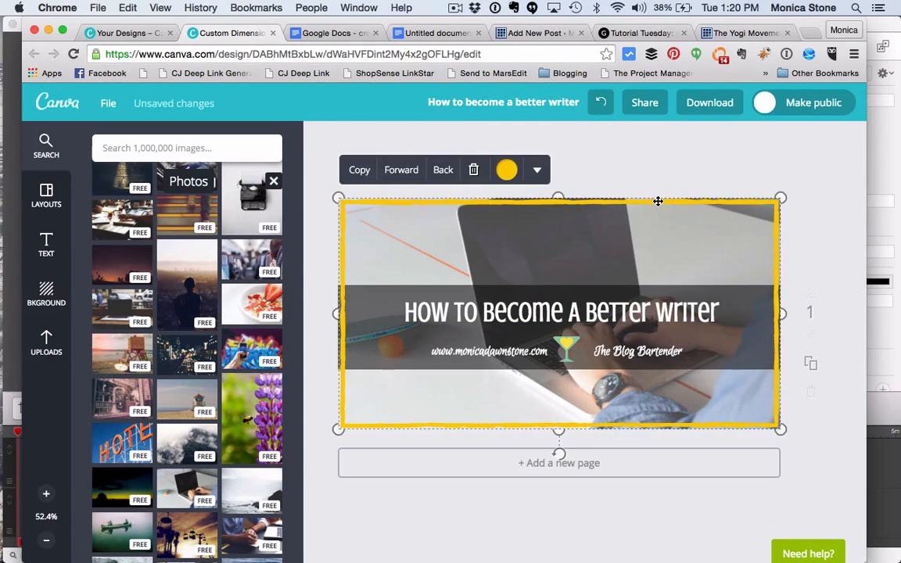
{"action": "left_click", "coordinate": [507, 169]}
{"action": "left_click", "coordinate": [488, 212]}
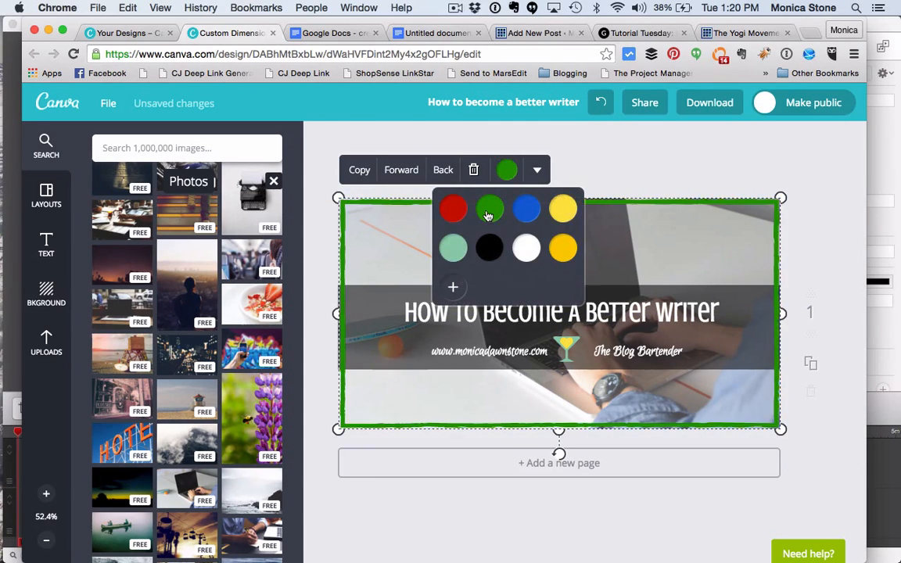
{"action": "left_click", "coordinate": [627, 165]}
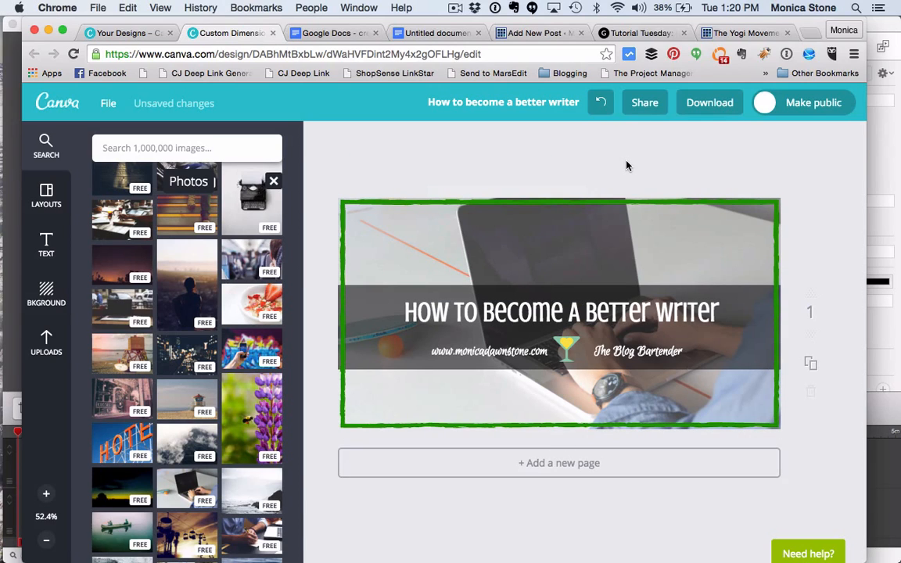